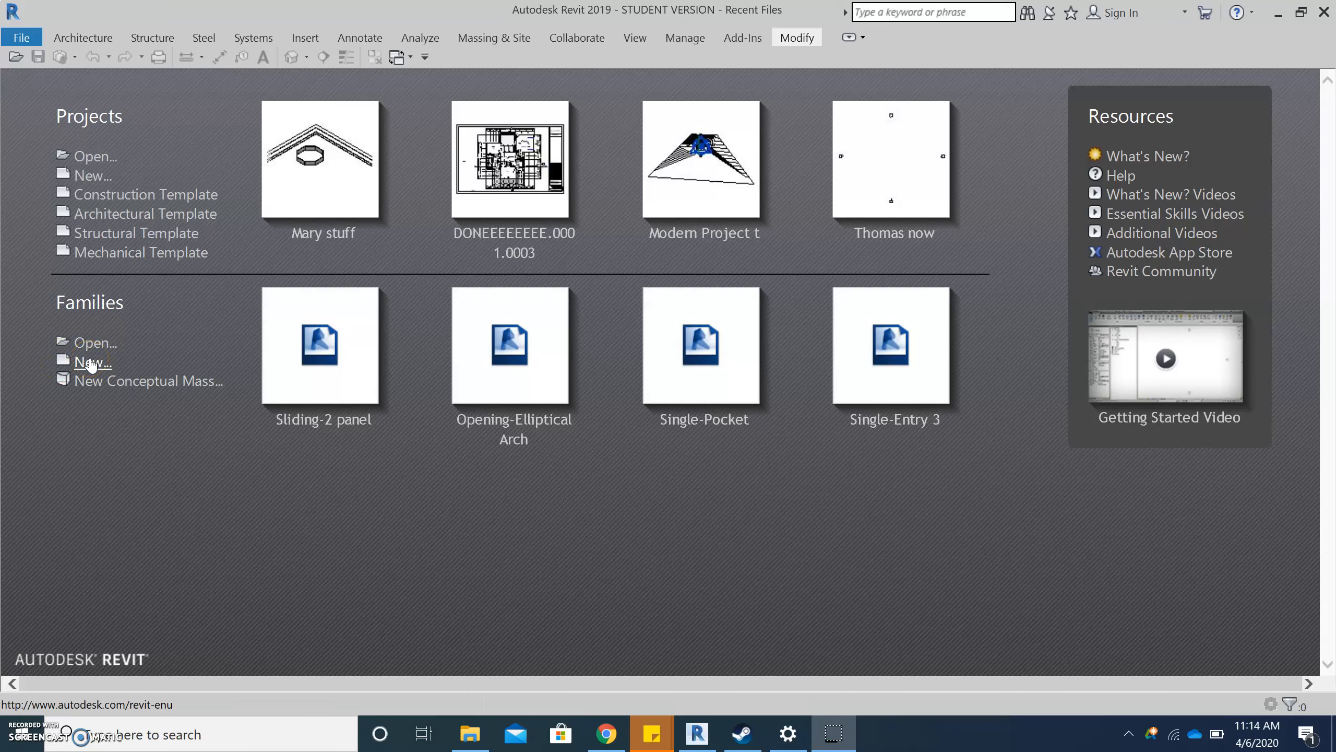
- Create a new family from the Door.rft family template
click(91, 363)
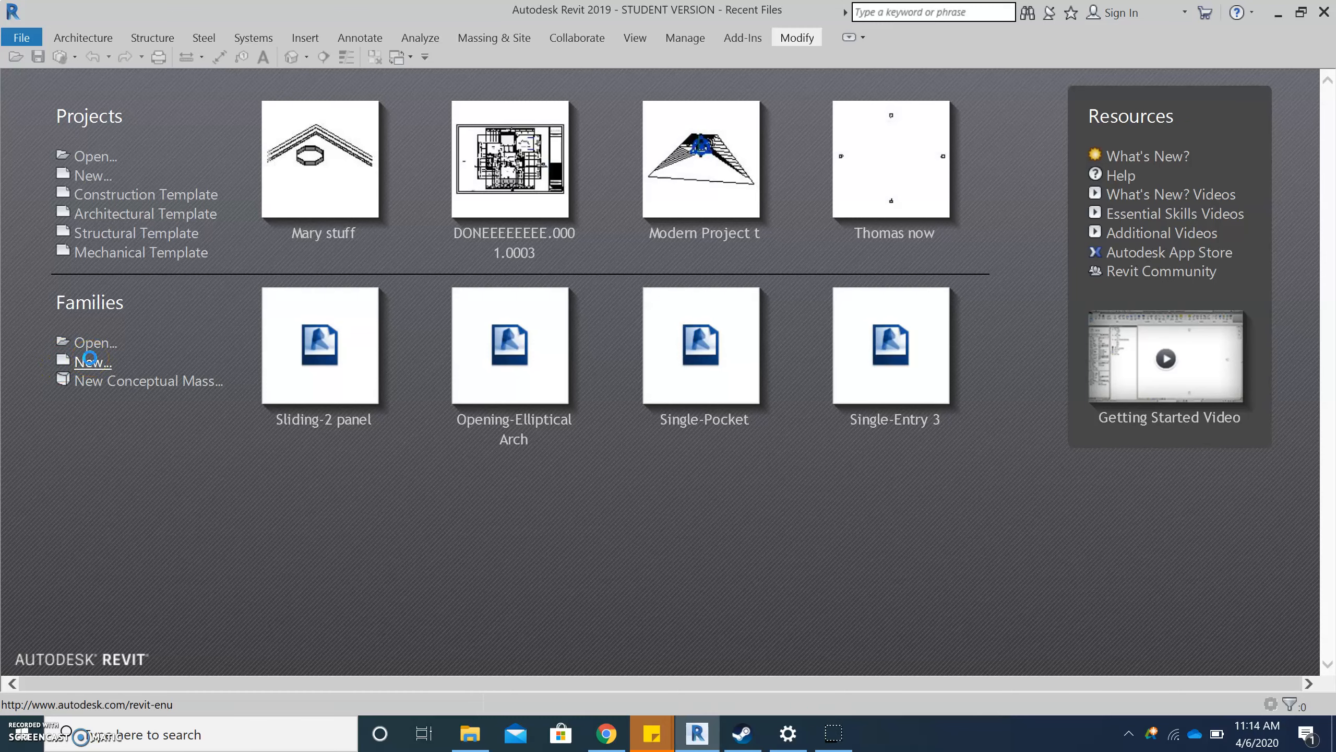
scroll(609, 352, down, 2)
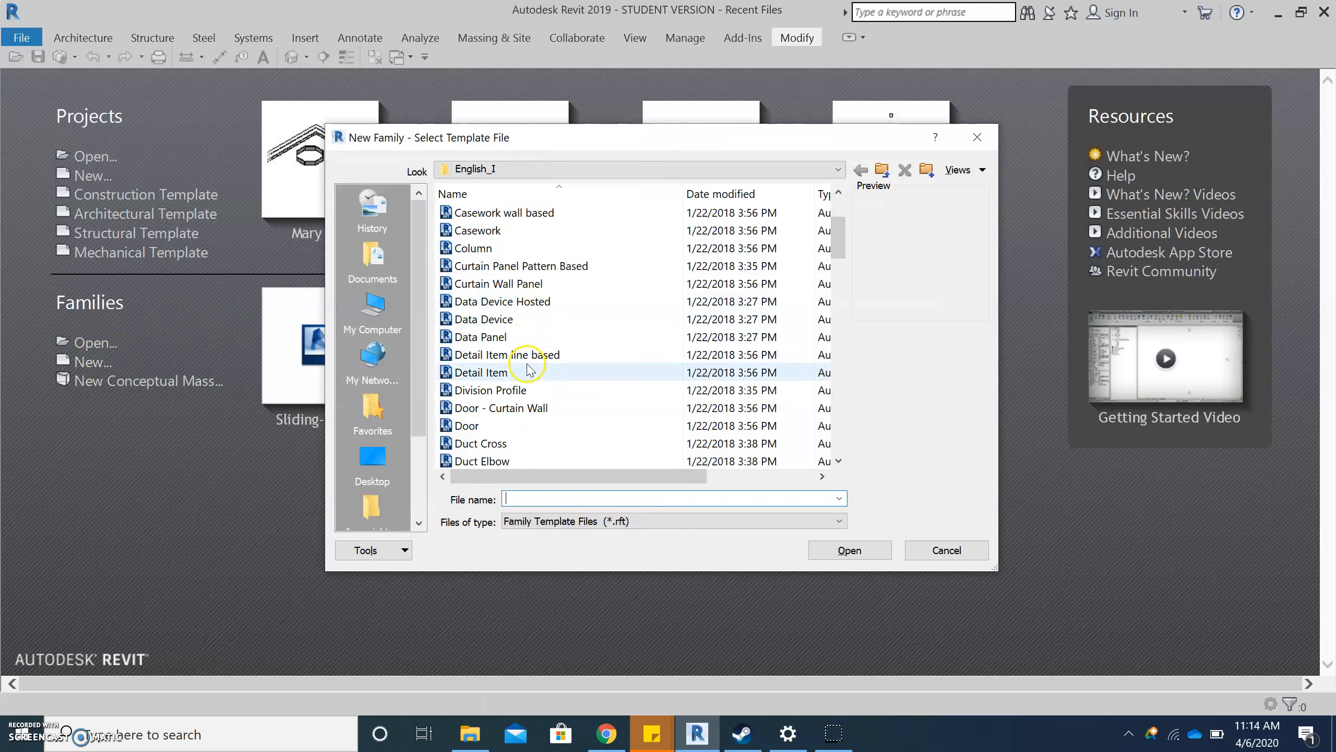
click(542, 434)
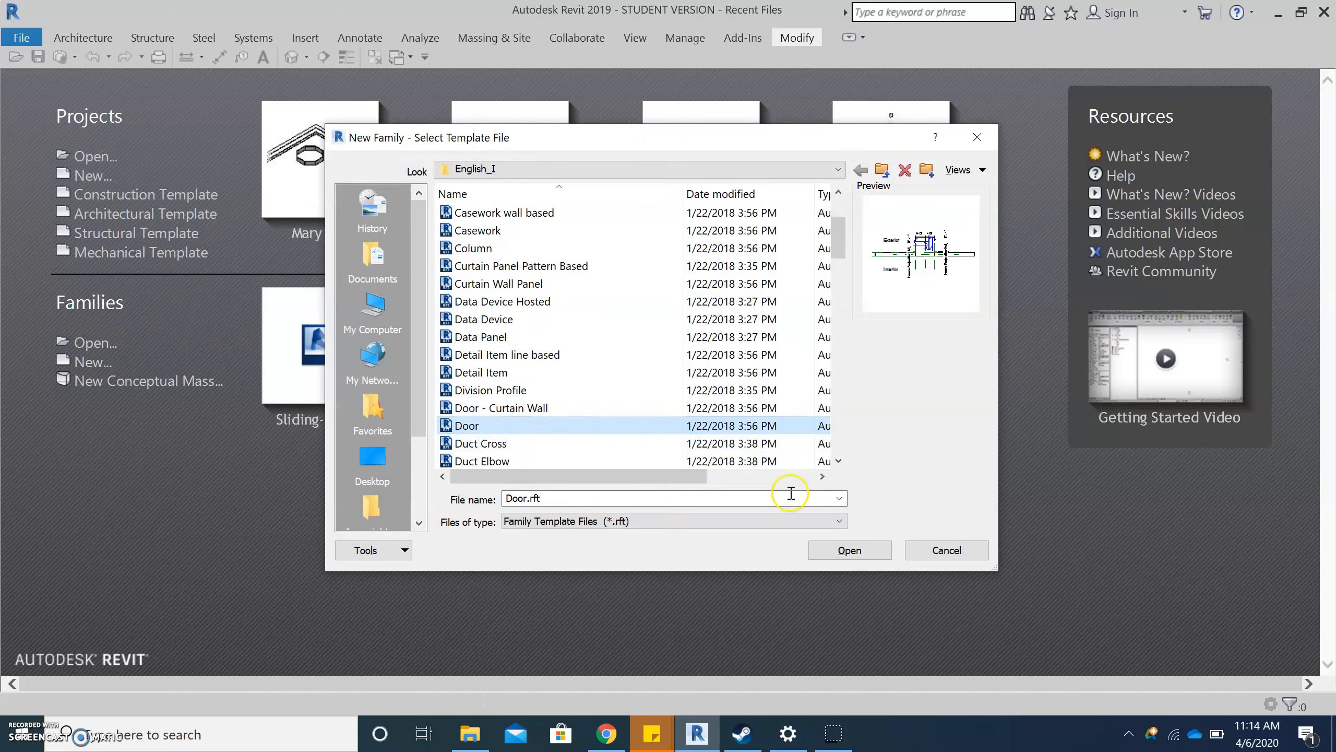
click(849, 550)
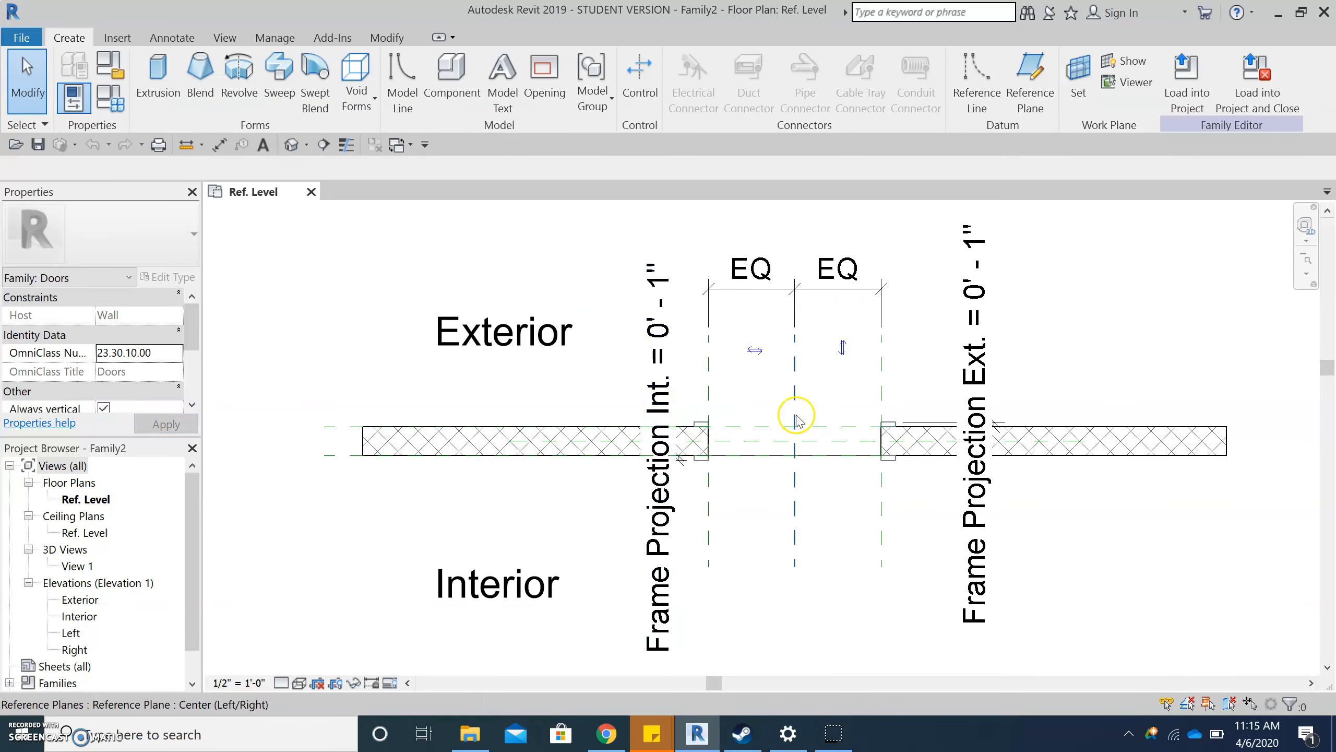
- Delete the exterior frame/mullion extrusion around the door opening in the Ref. Level plan
scroll(793, 413, up, 2)
scroll(716, 456, down, 2)
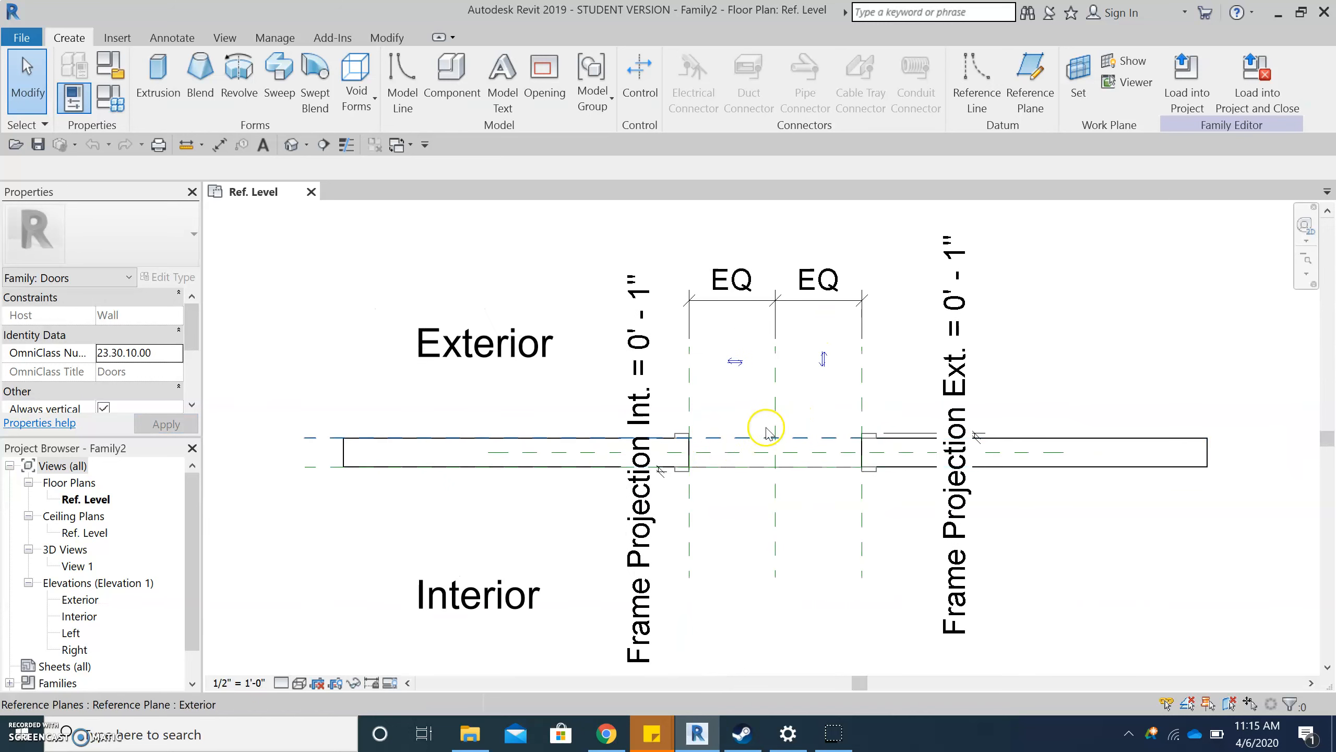
scroll(886, 352, up, 1)
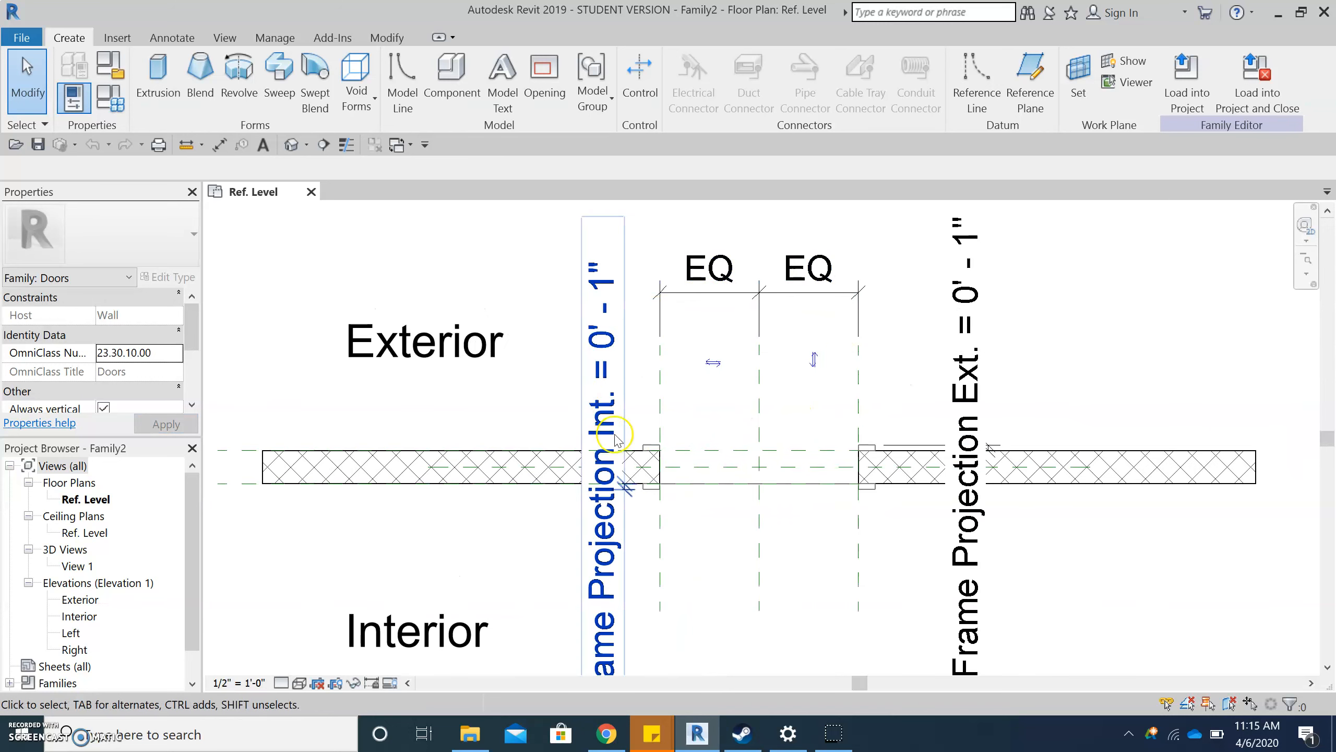
scroll(846, 467, up, 1)
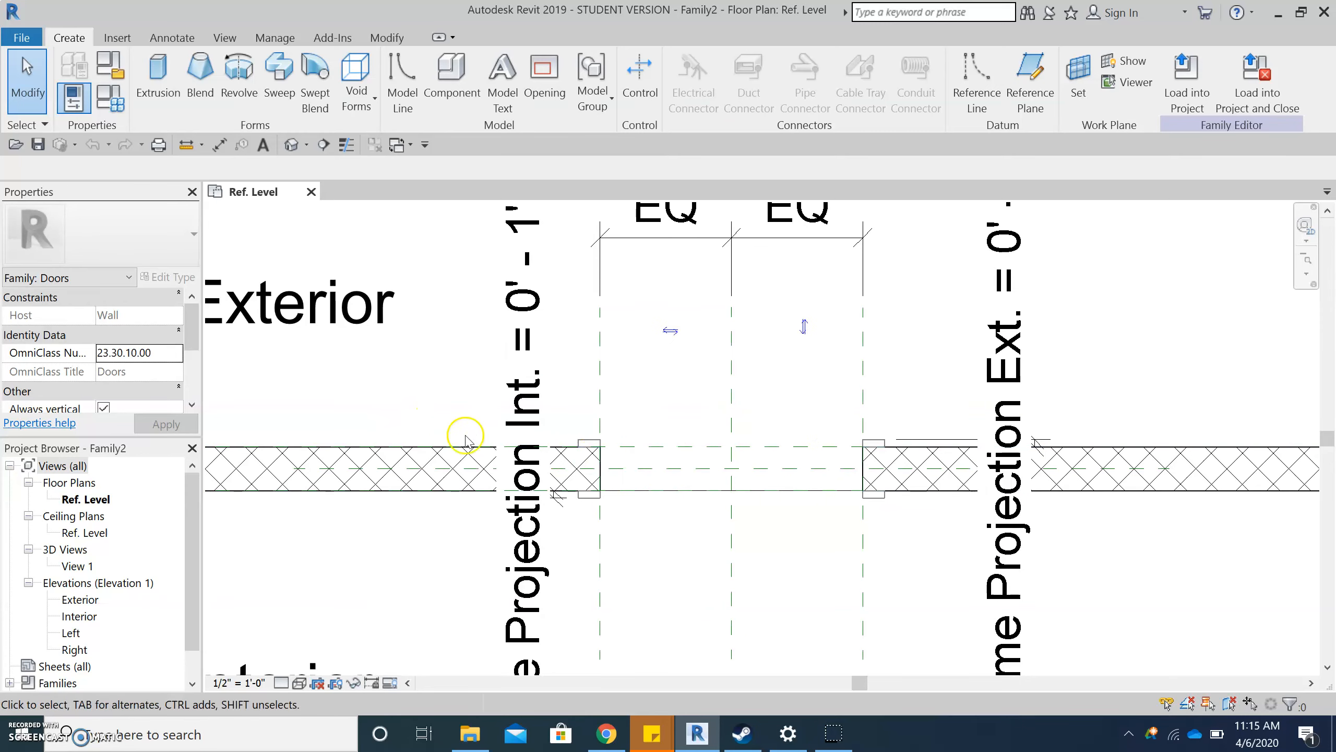
scroll(588, 444, up, 1)
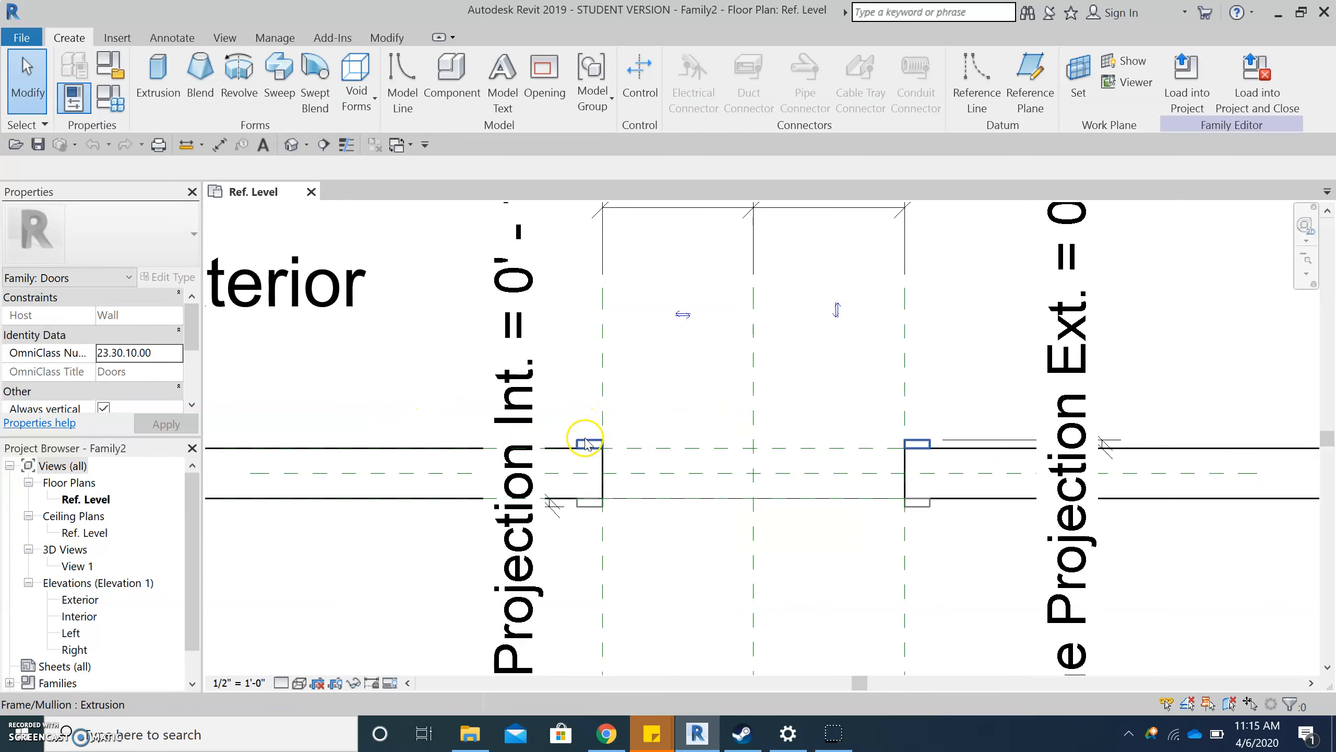
click(586, 444)
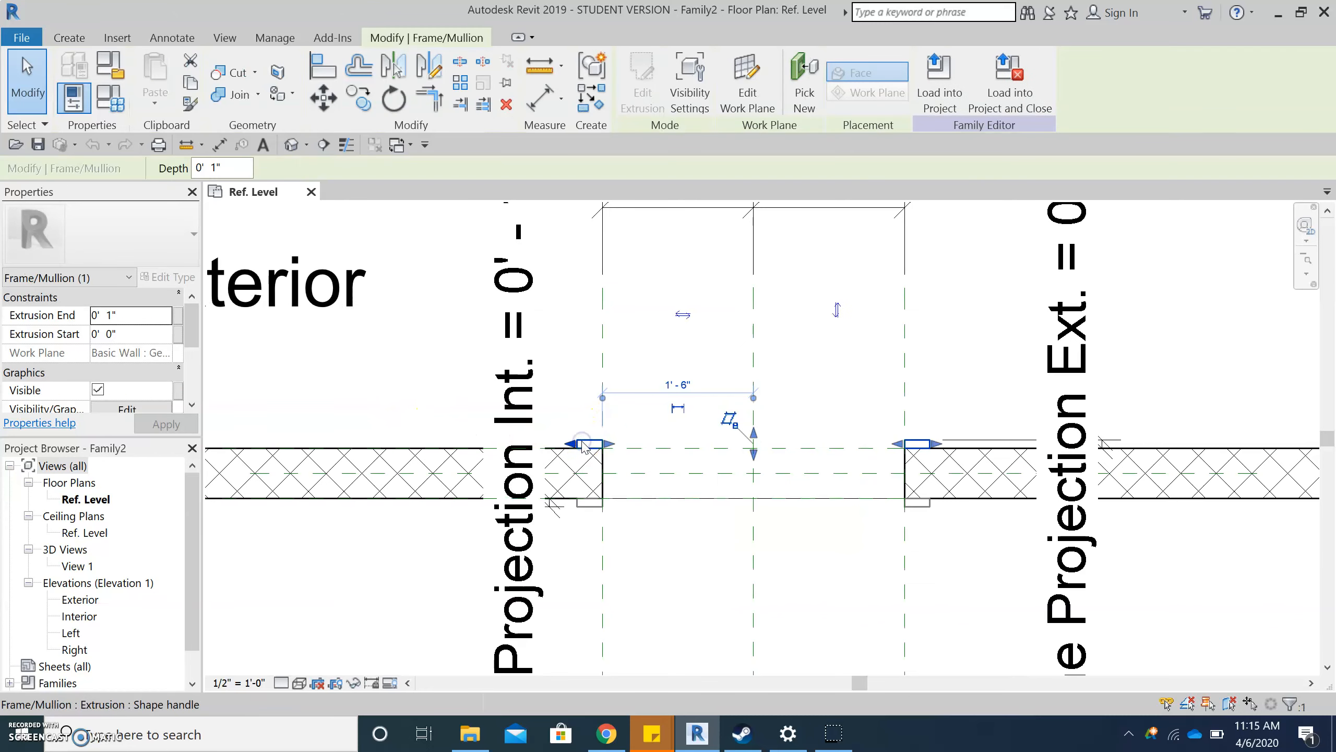
click(592, 429)
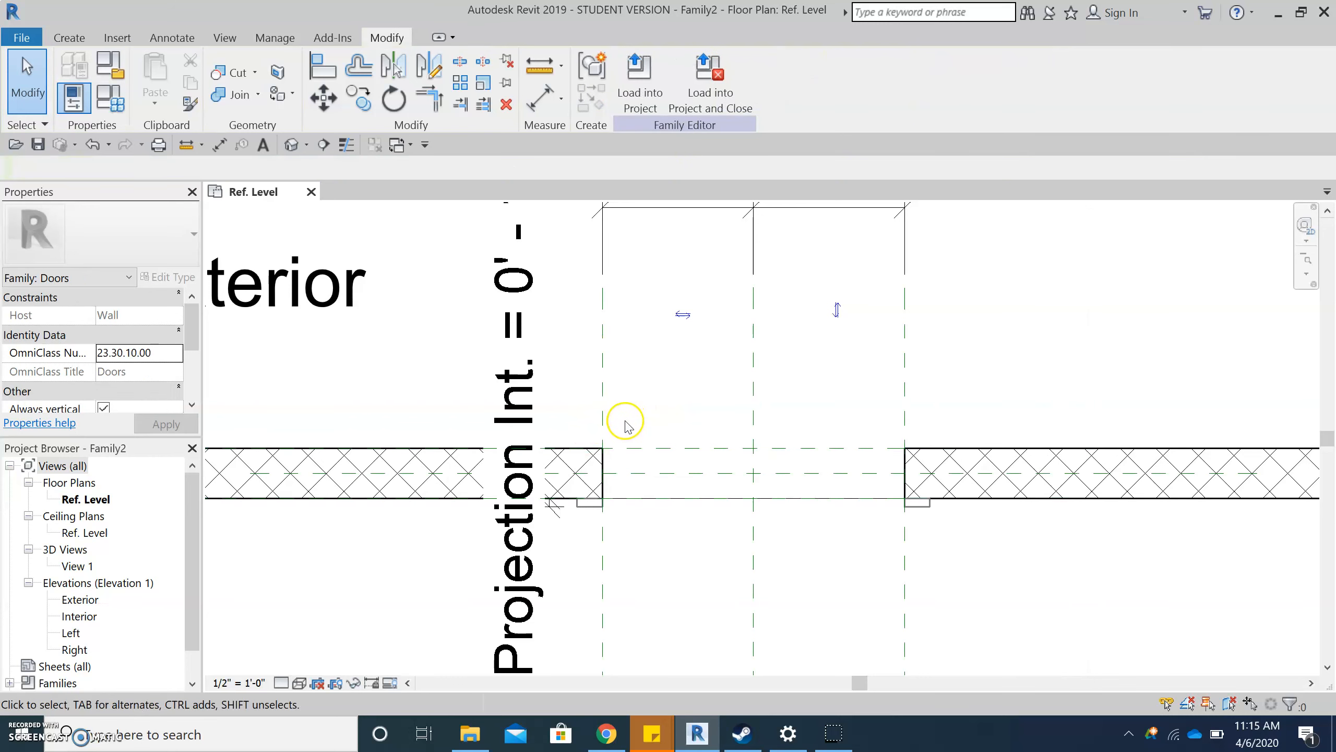
- Draw a vertical reference line about 3' long from the exterior corner of the opening along the Left reference plane
scroll(651, 500, down, 1)
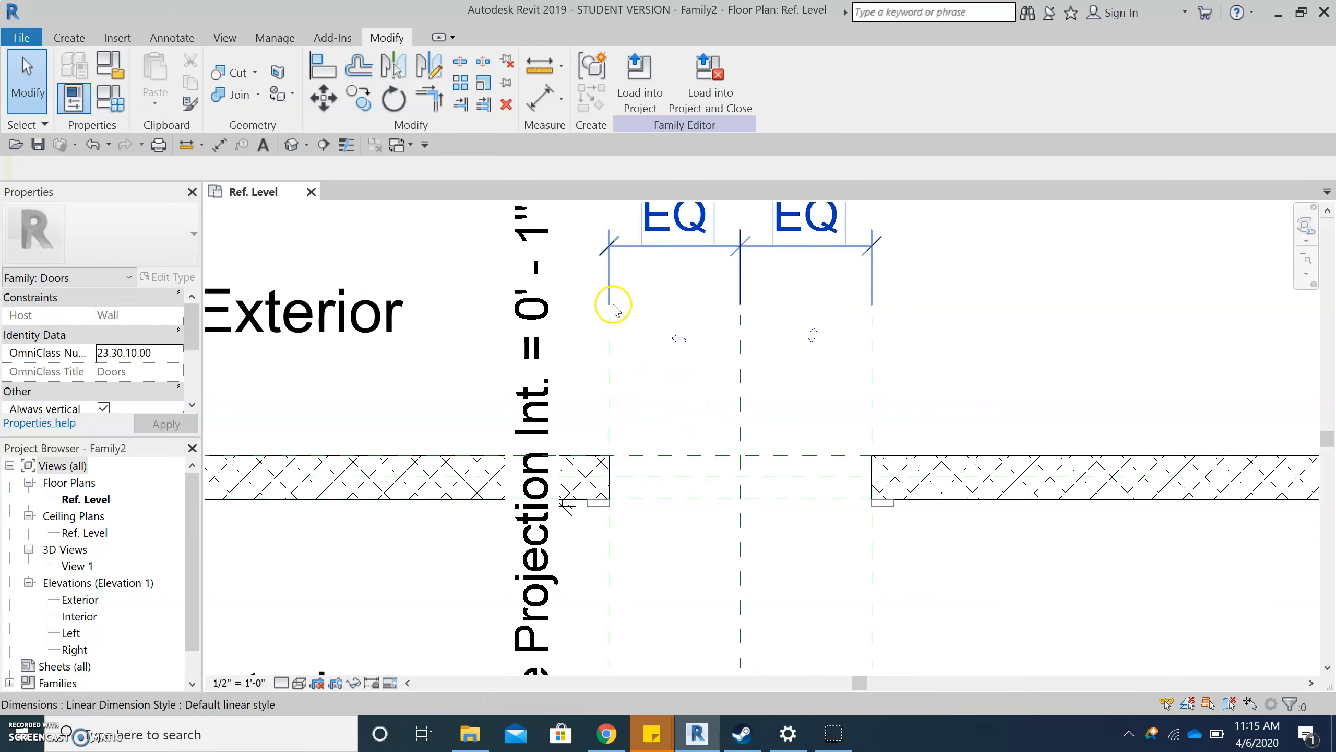
scroll(613, 305, up, 1)
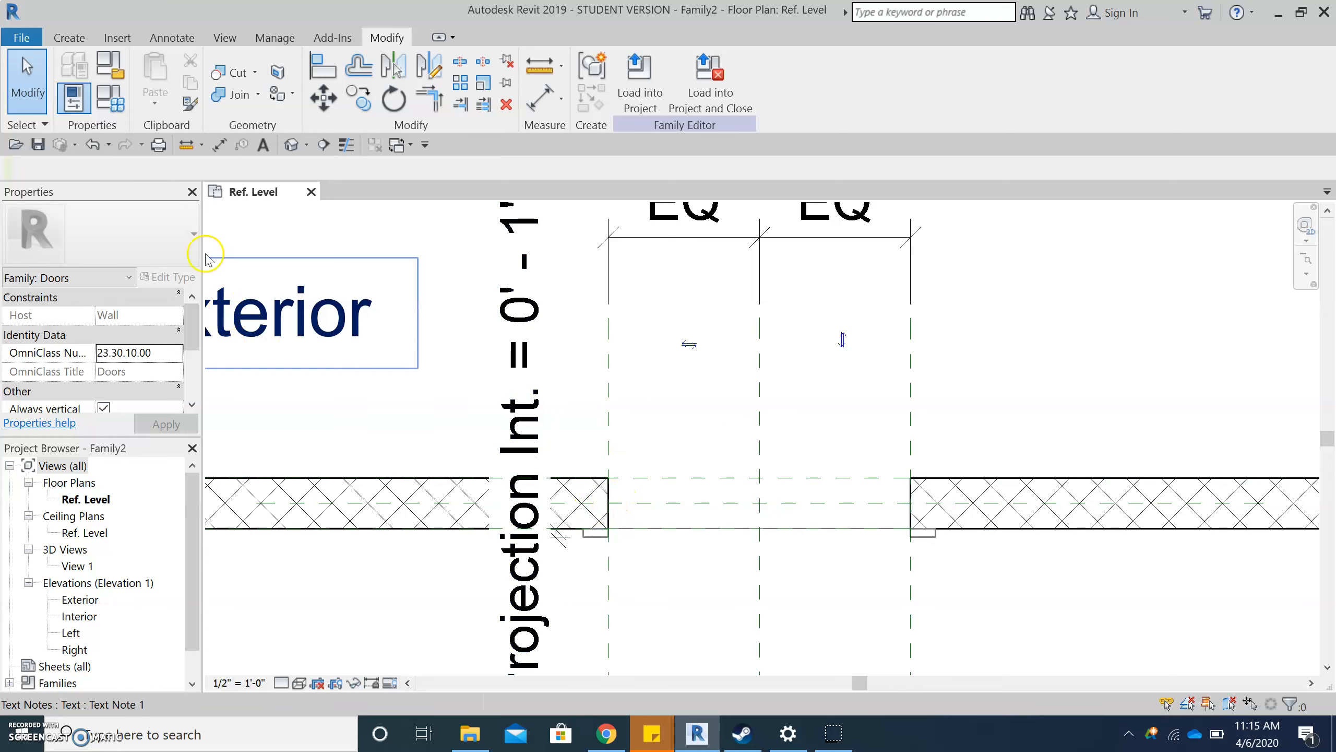
click(70, 38)
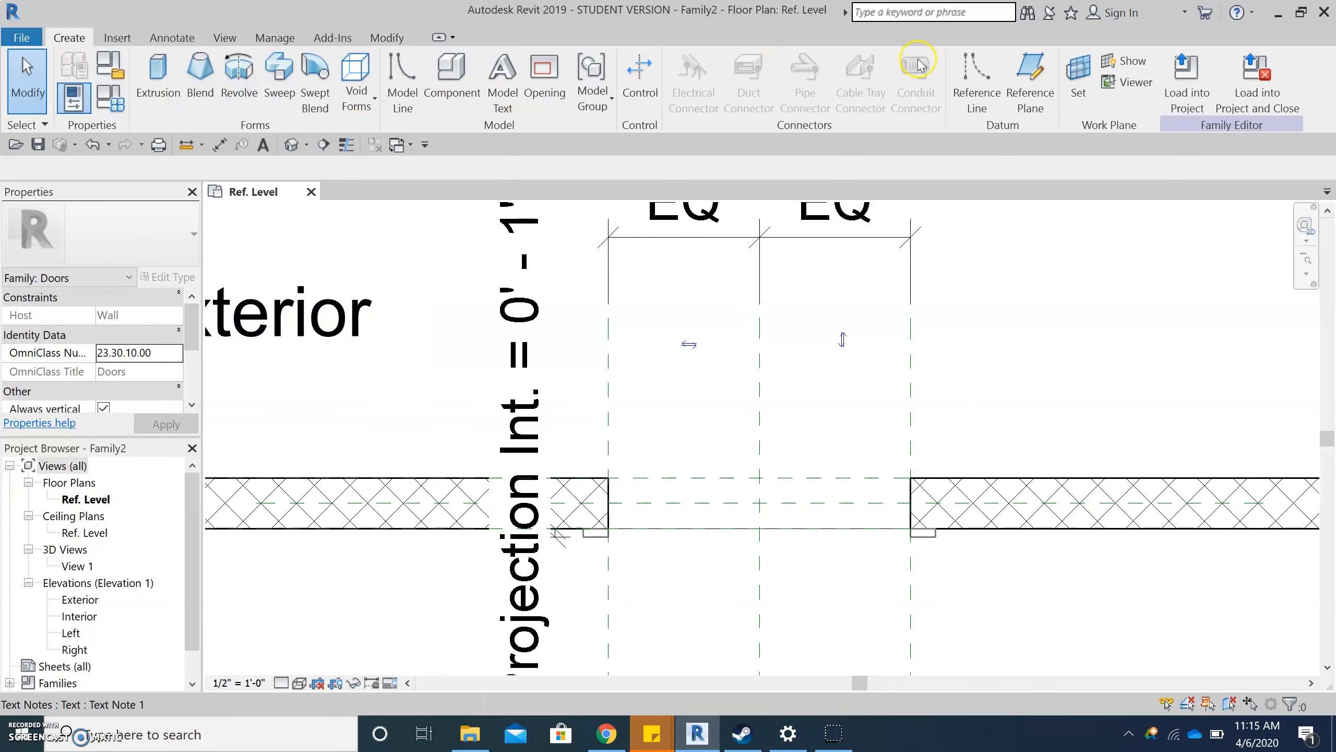
click(955, 81)
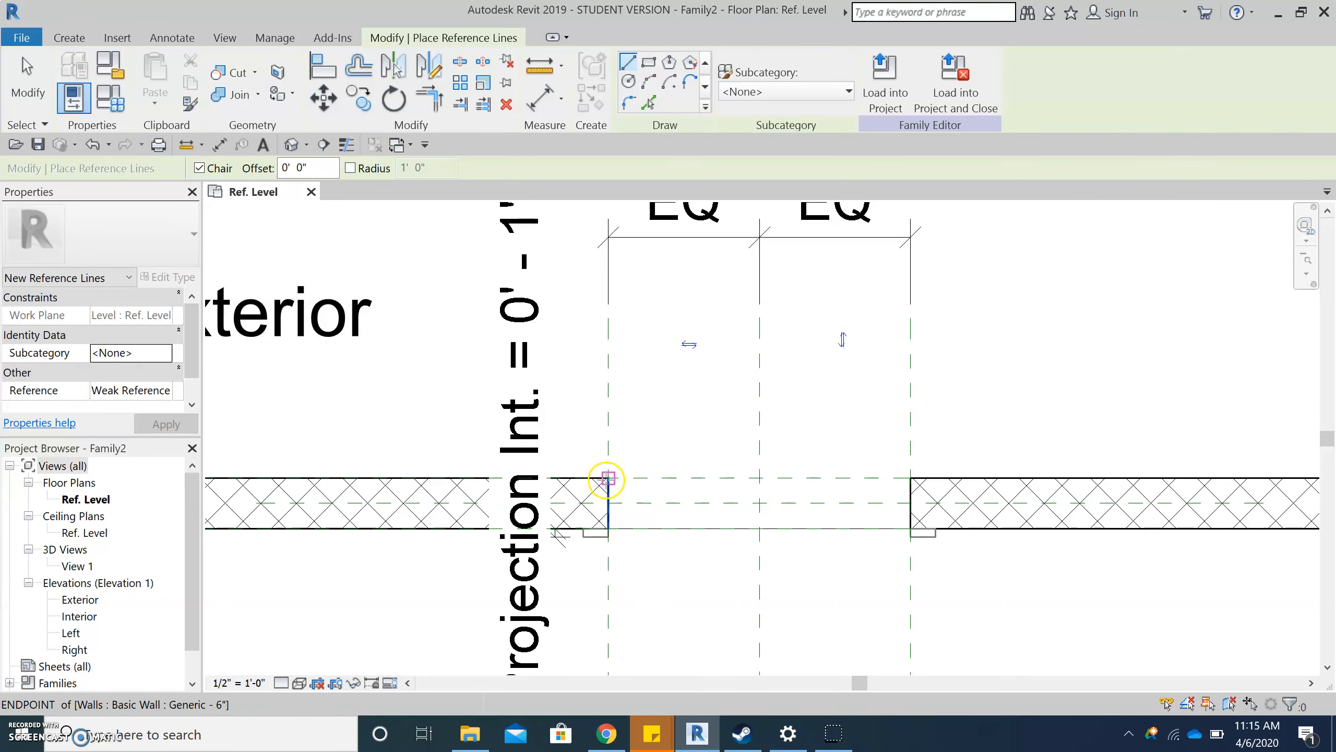
click(609, 478)
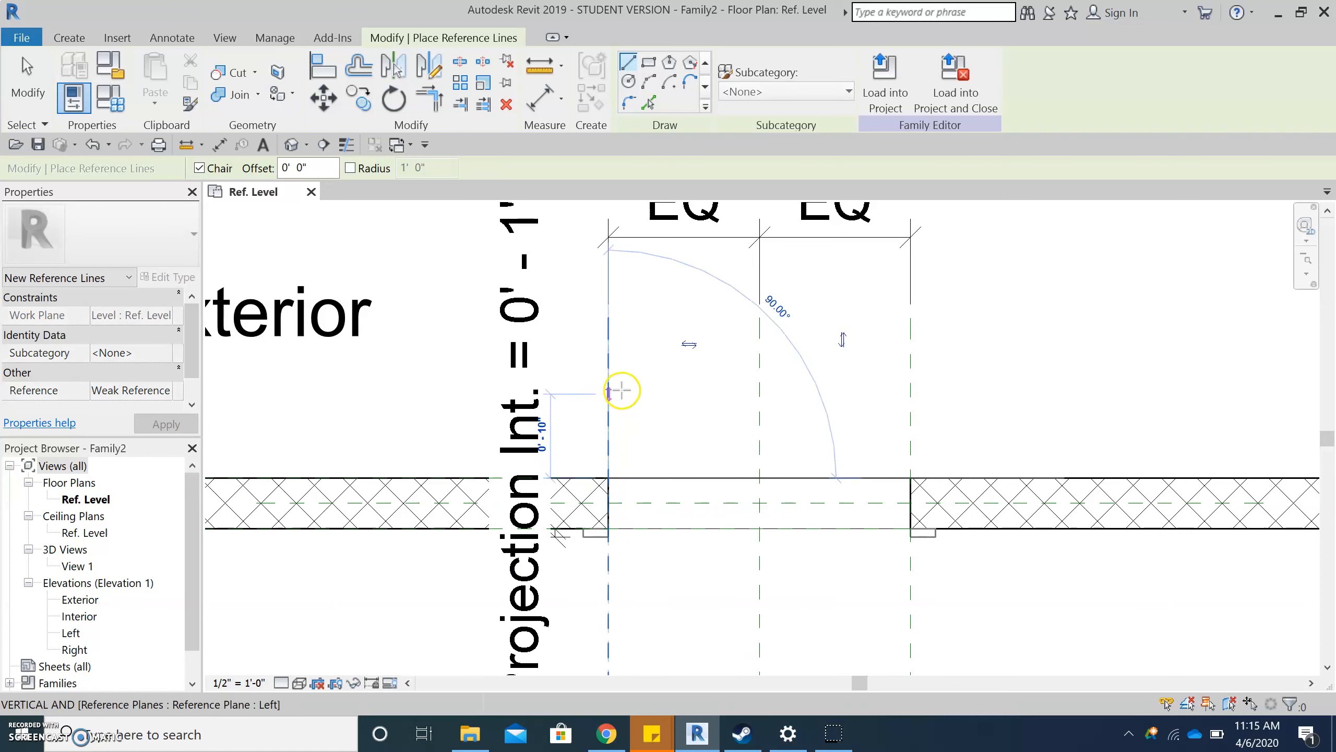
scroll(707, 583, down, 1)
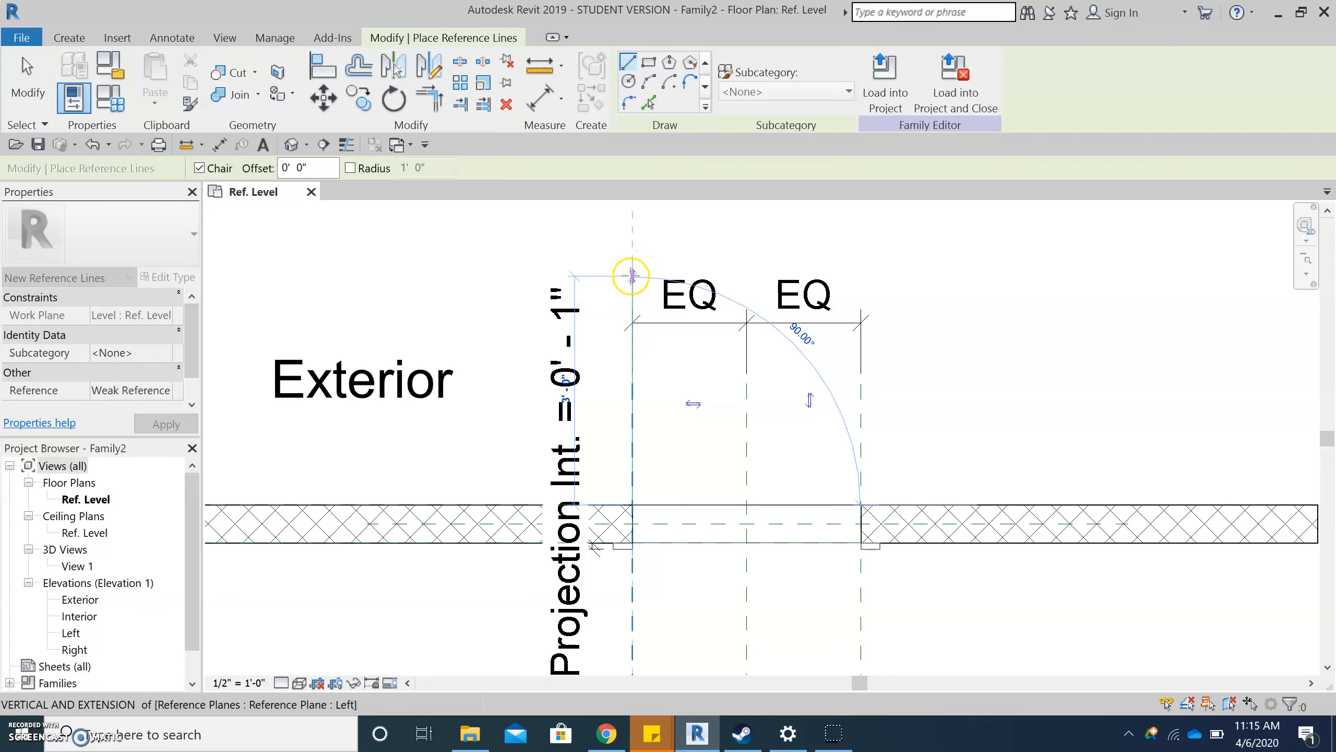
click(632, 275)
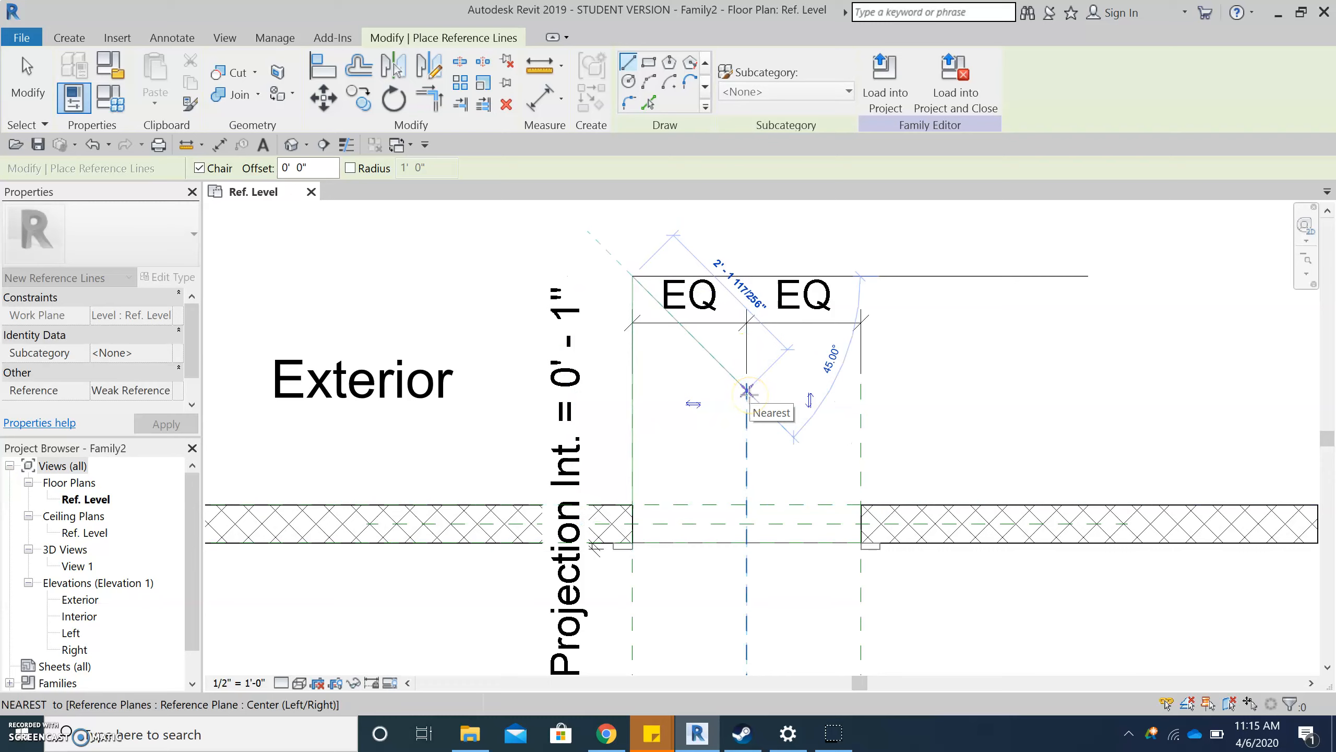
key(Escape)
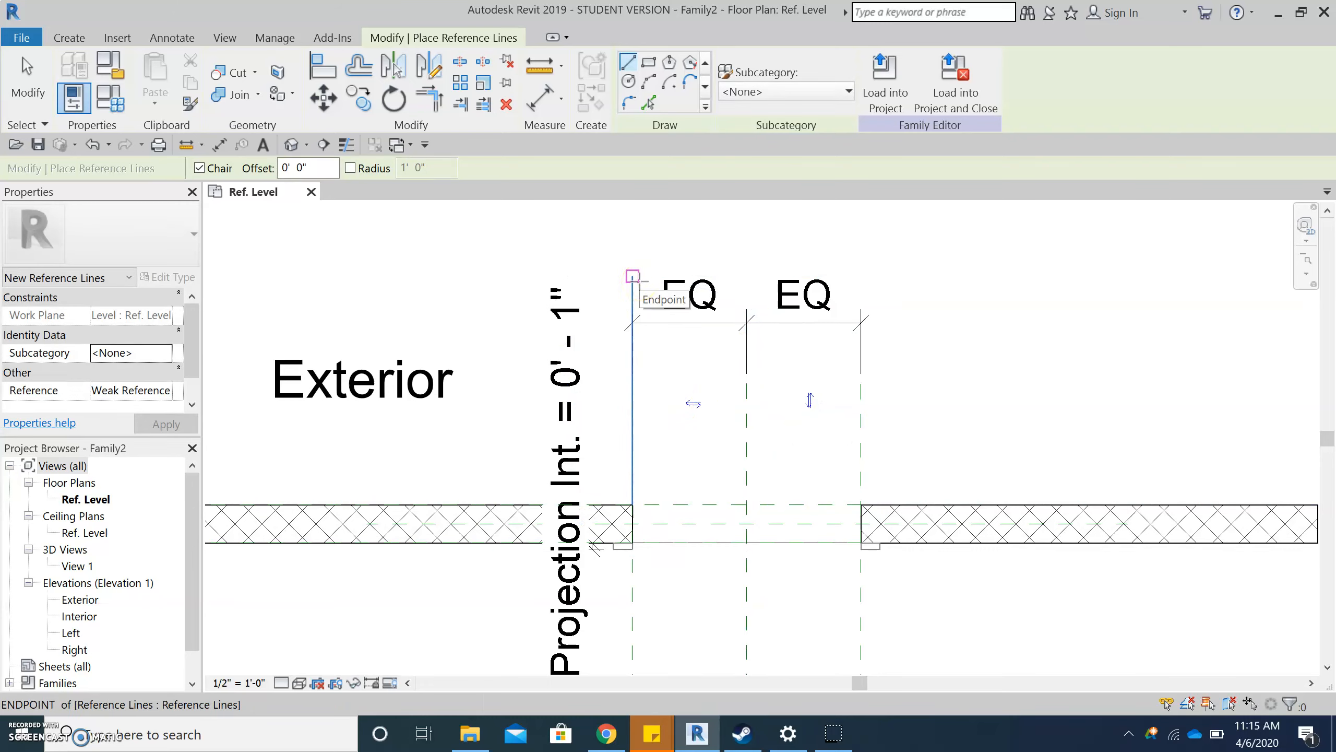
key(Escape)
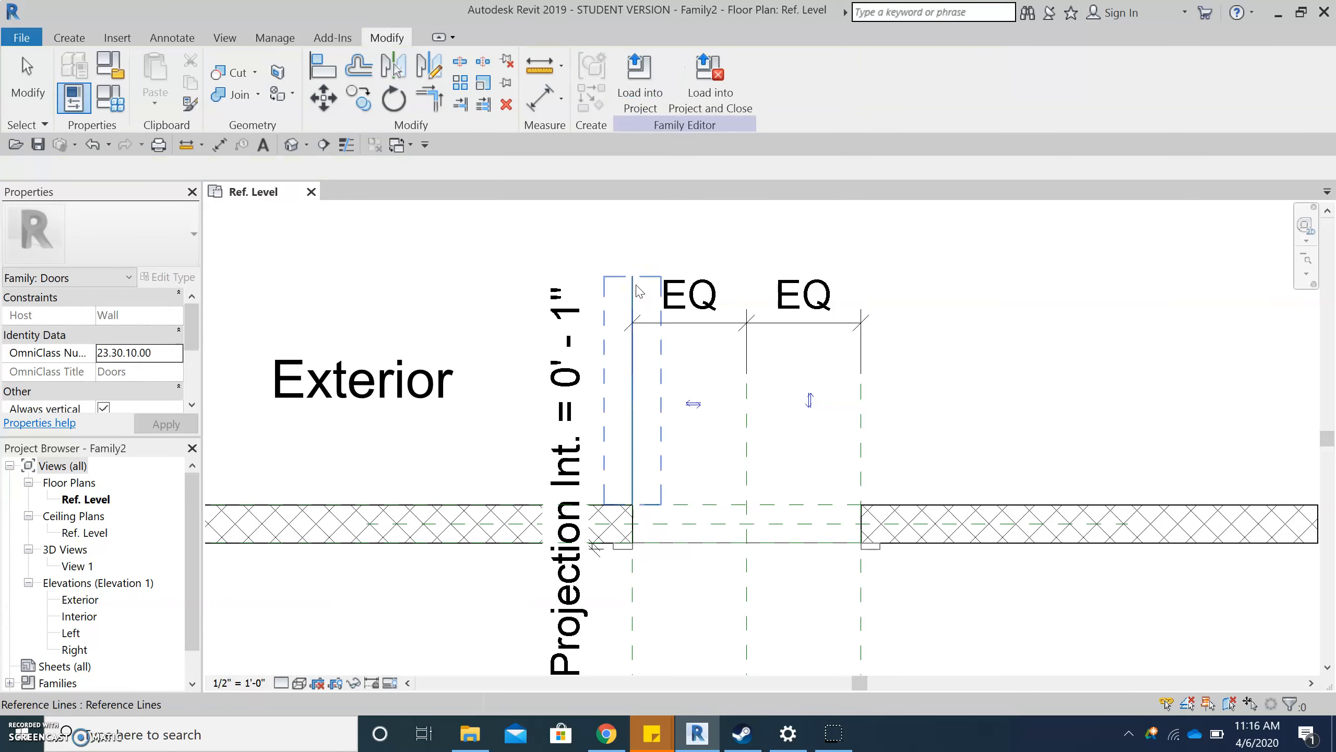
scroll(826, 635, up, 2)
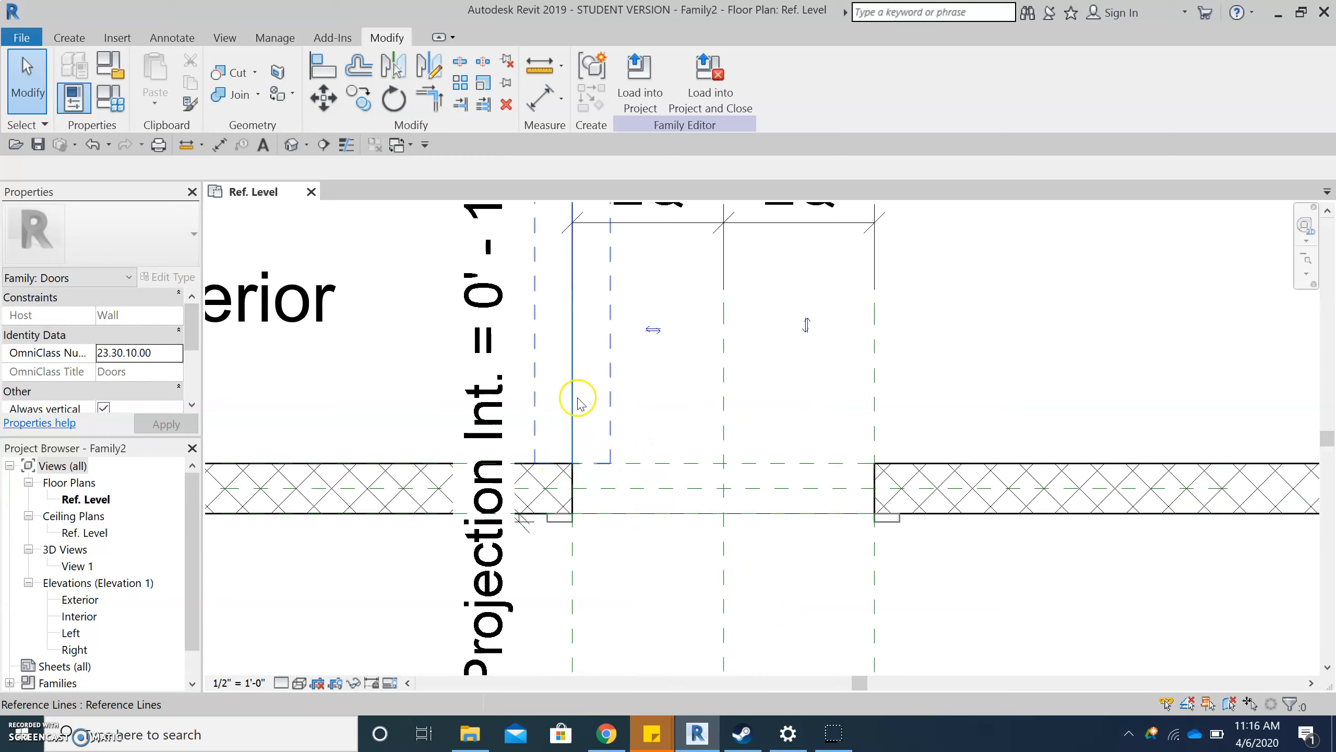
scroll(579, 458, up, 3)
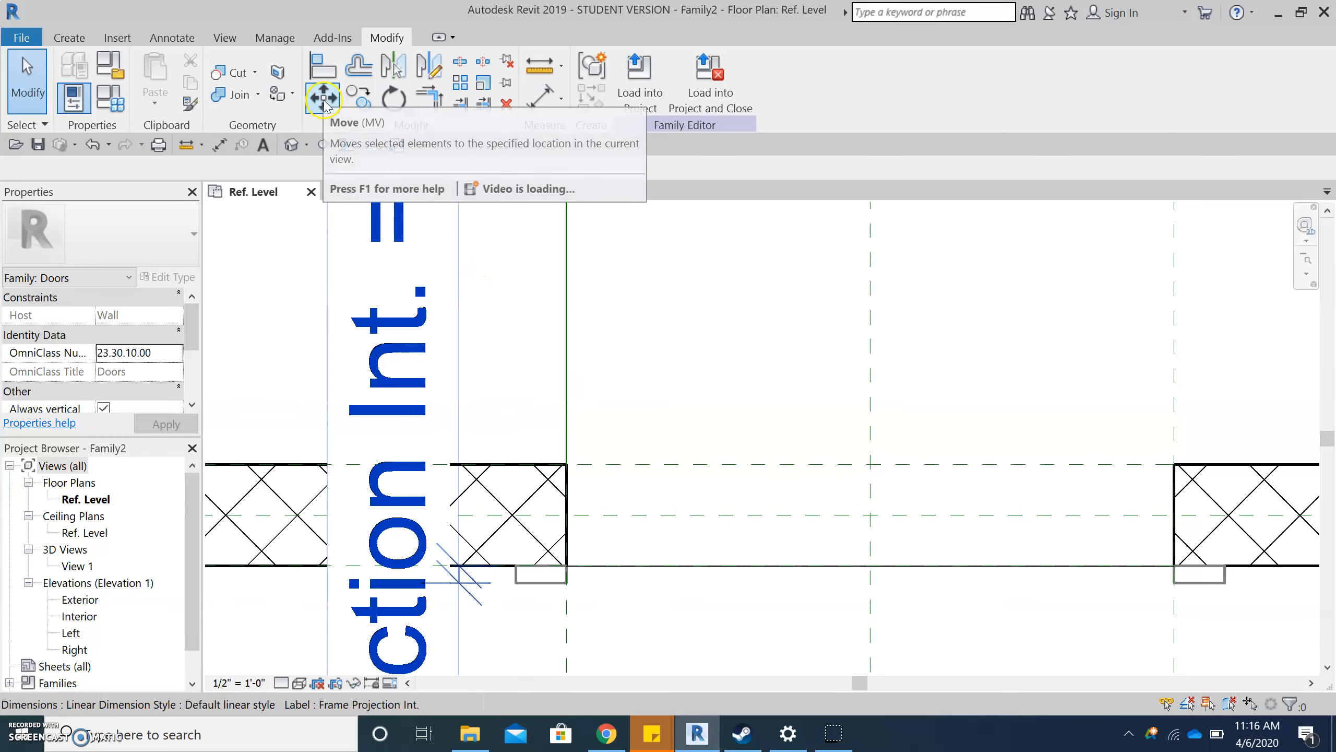
click(316, 66)
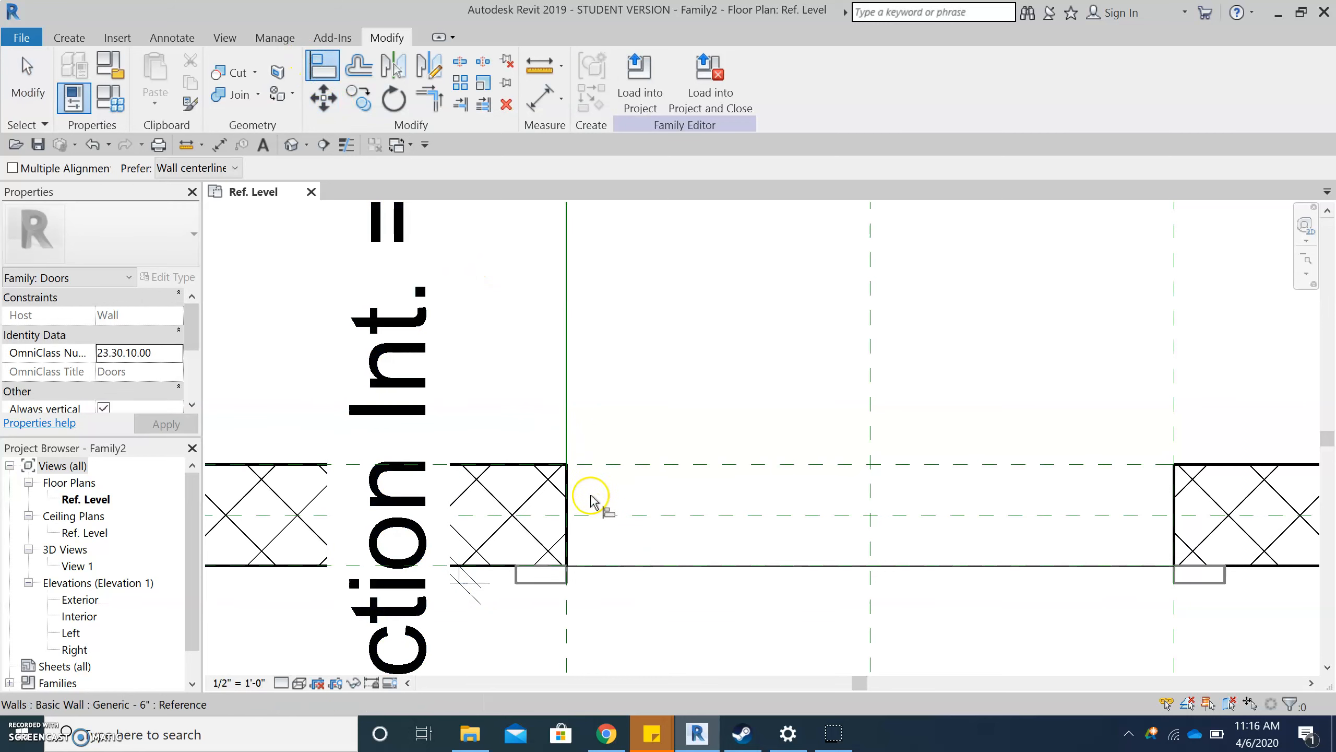
click(593, 466)
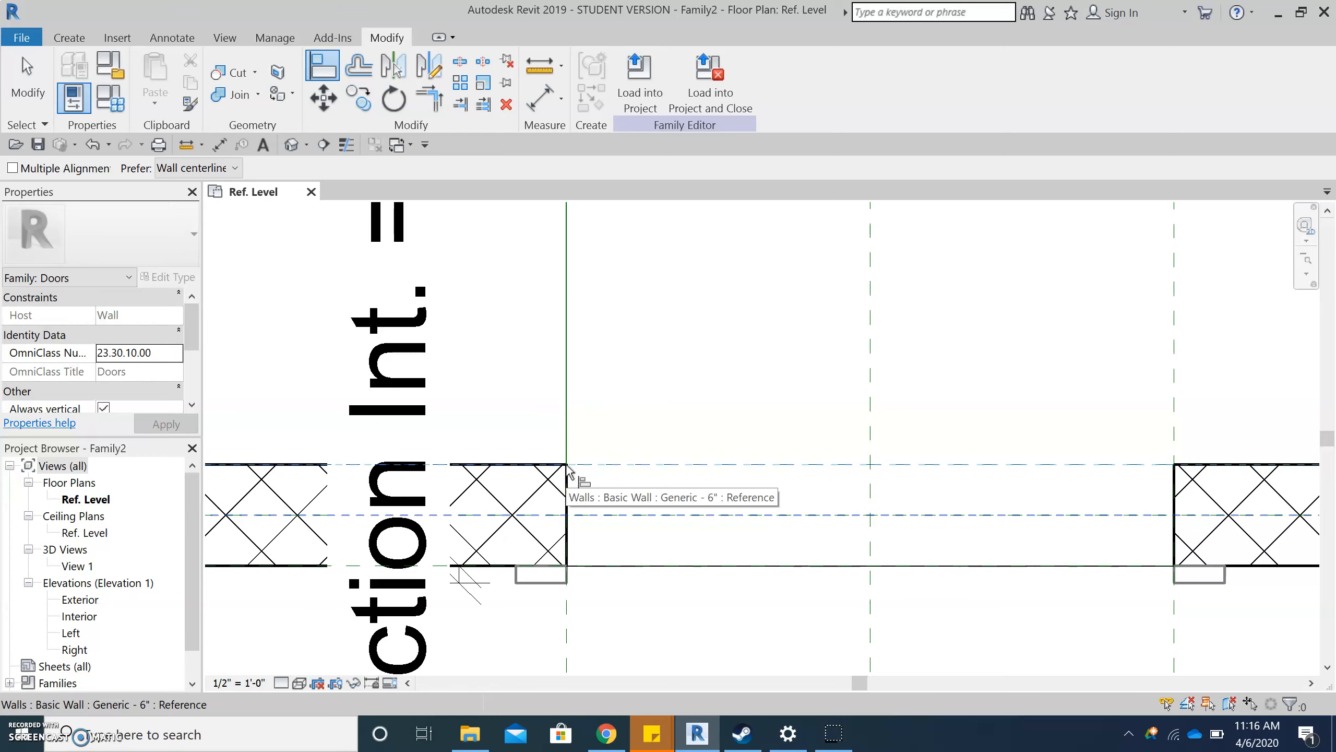
key(Escape)
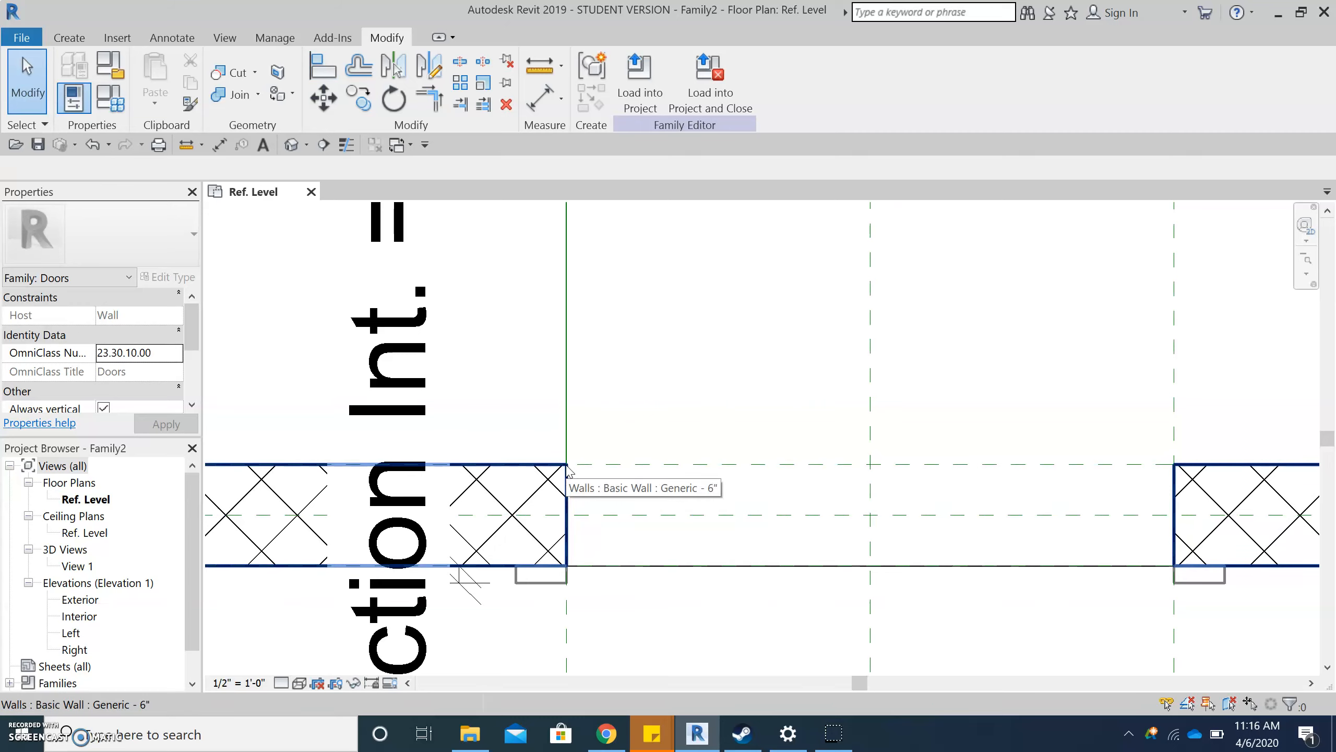
click(562, 466)
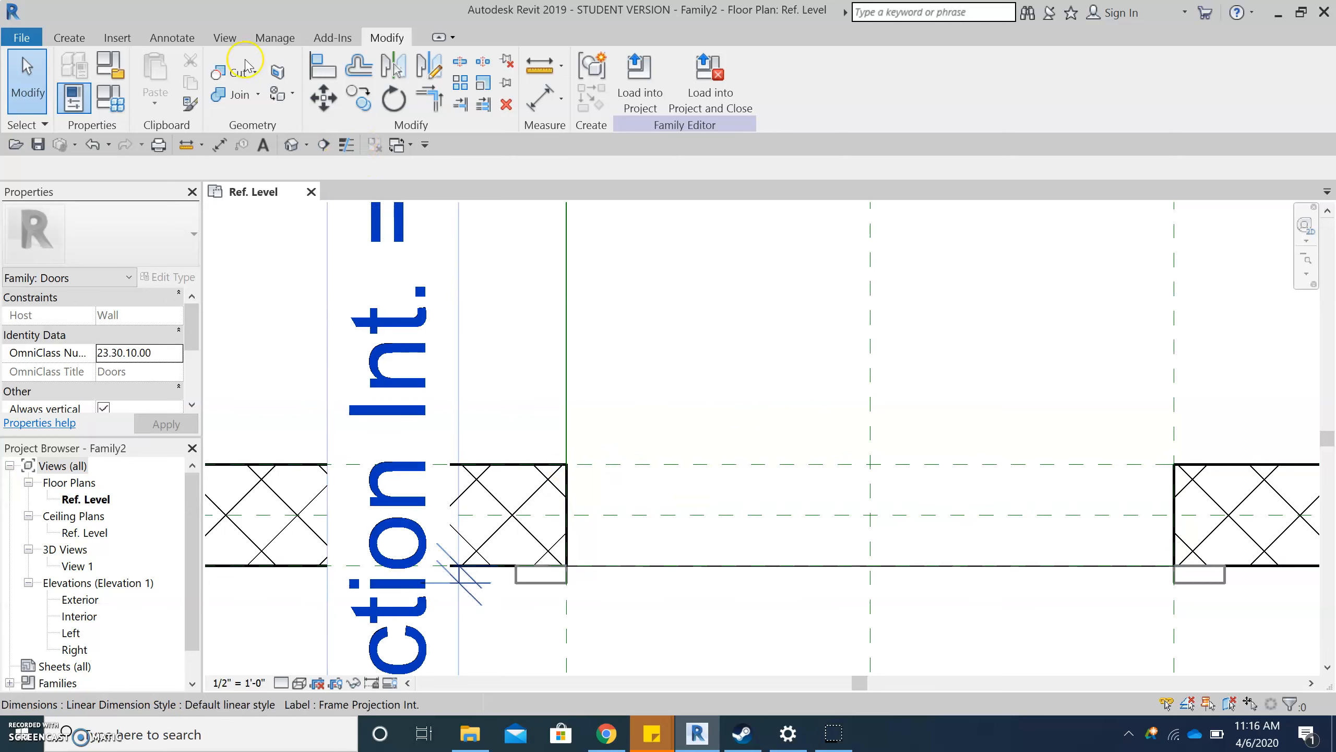
- Align the reference line's lower endpoint to the Exterior reference plane and lock the alignment
click(322, 66)
click(587, 465)
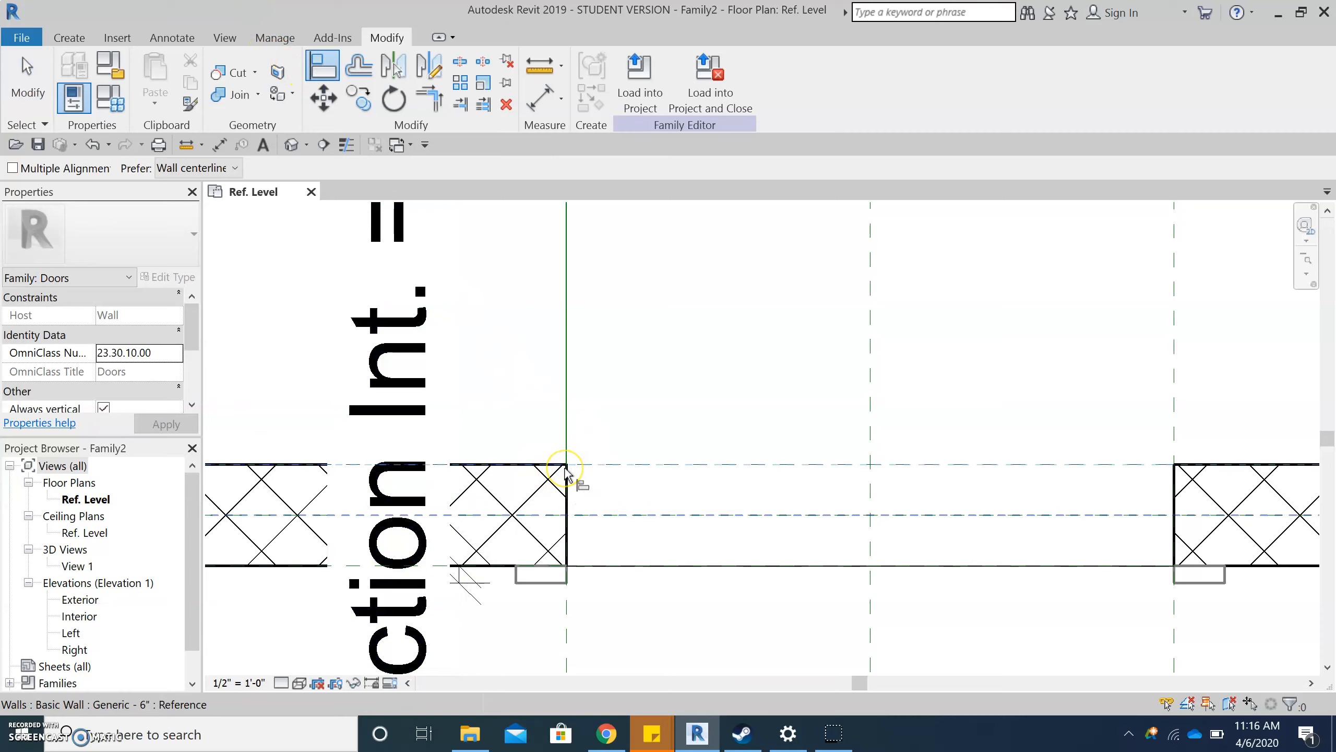
key(Tab)
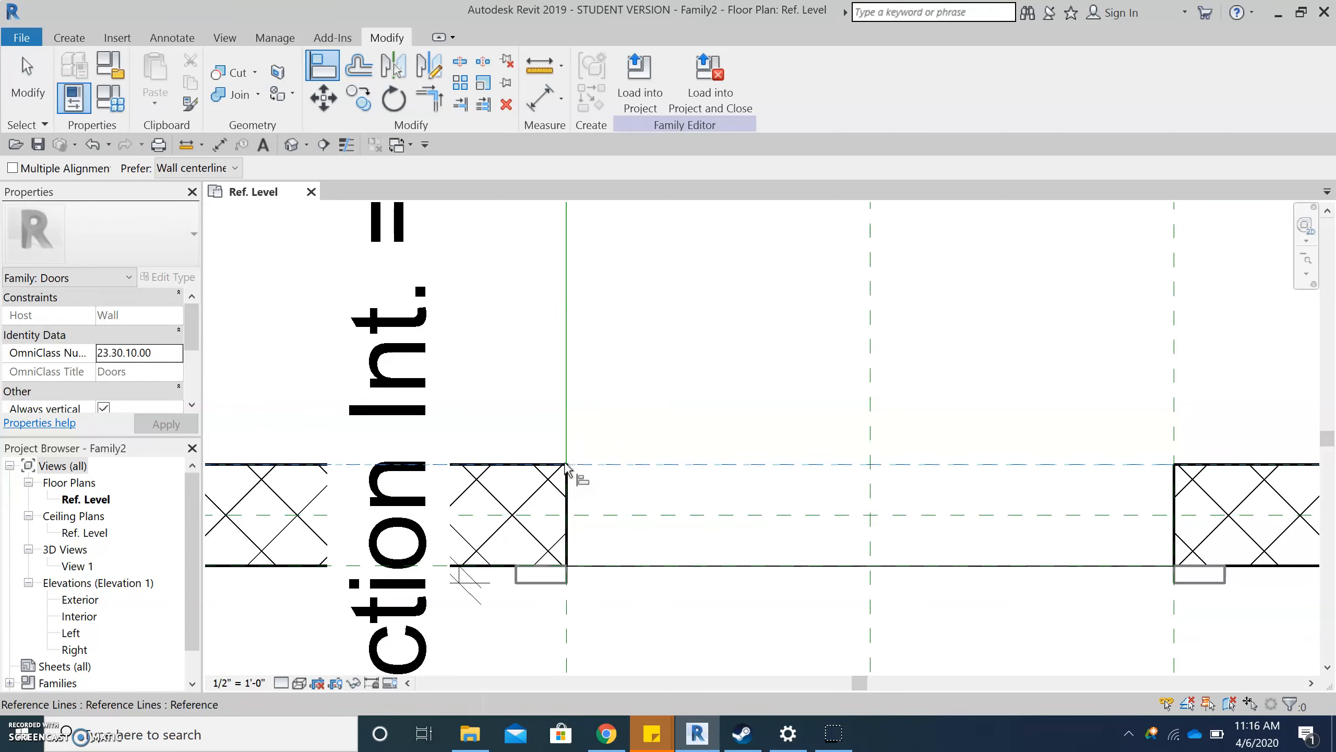
click(566, 467)
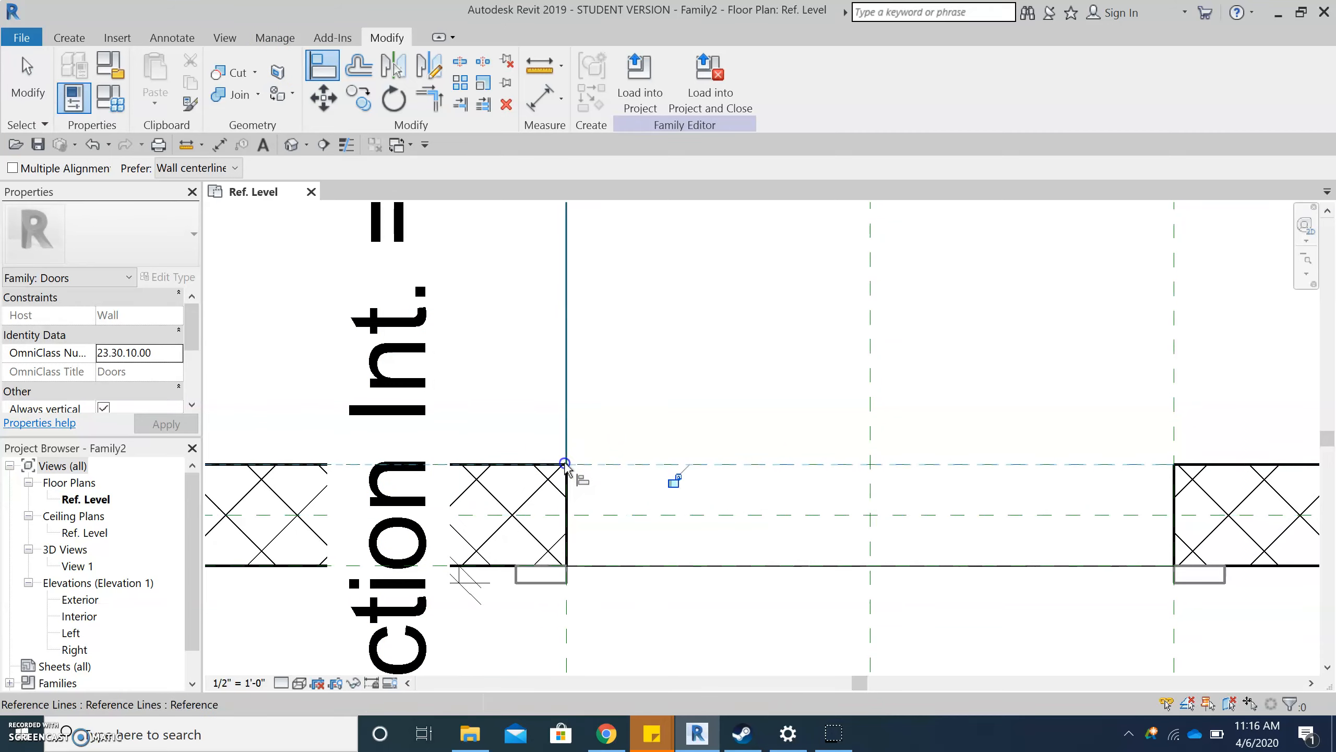
click(672, 484)
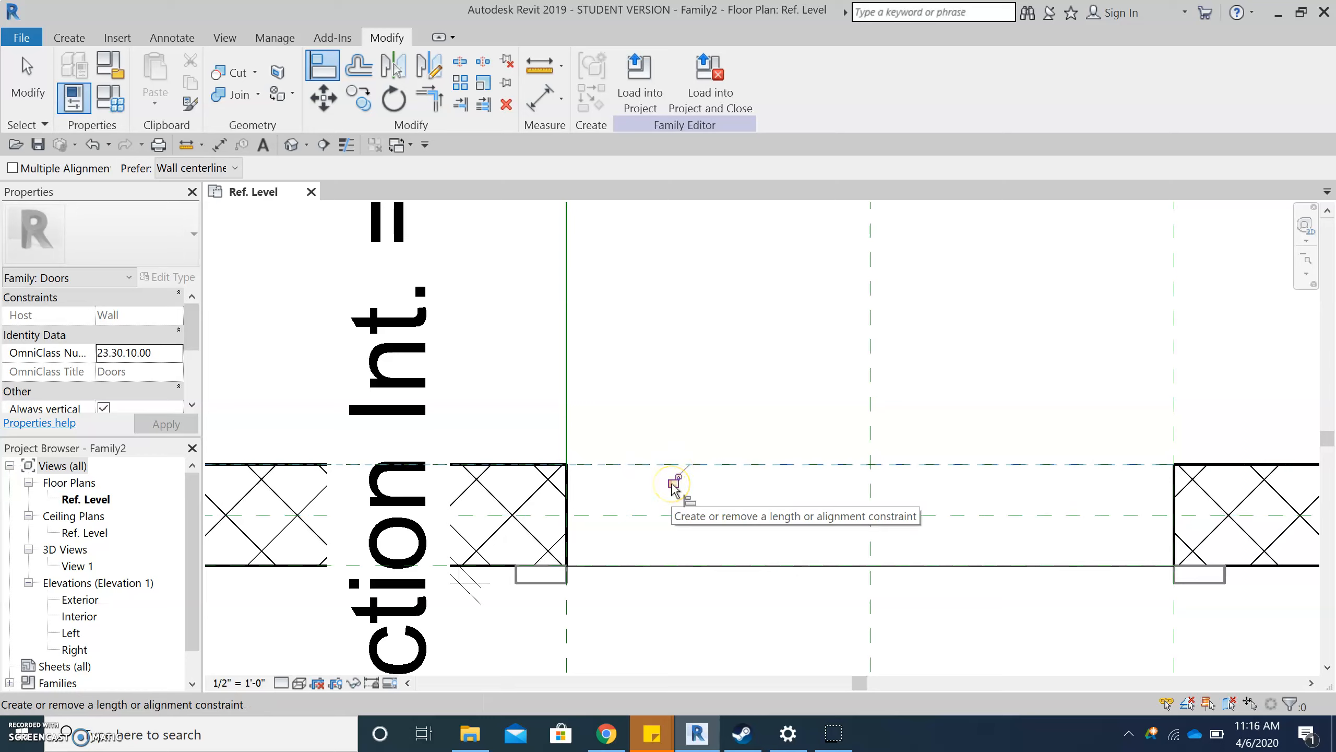
click(674, 483)
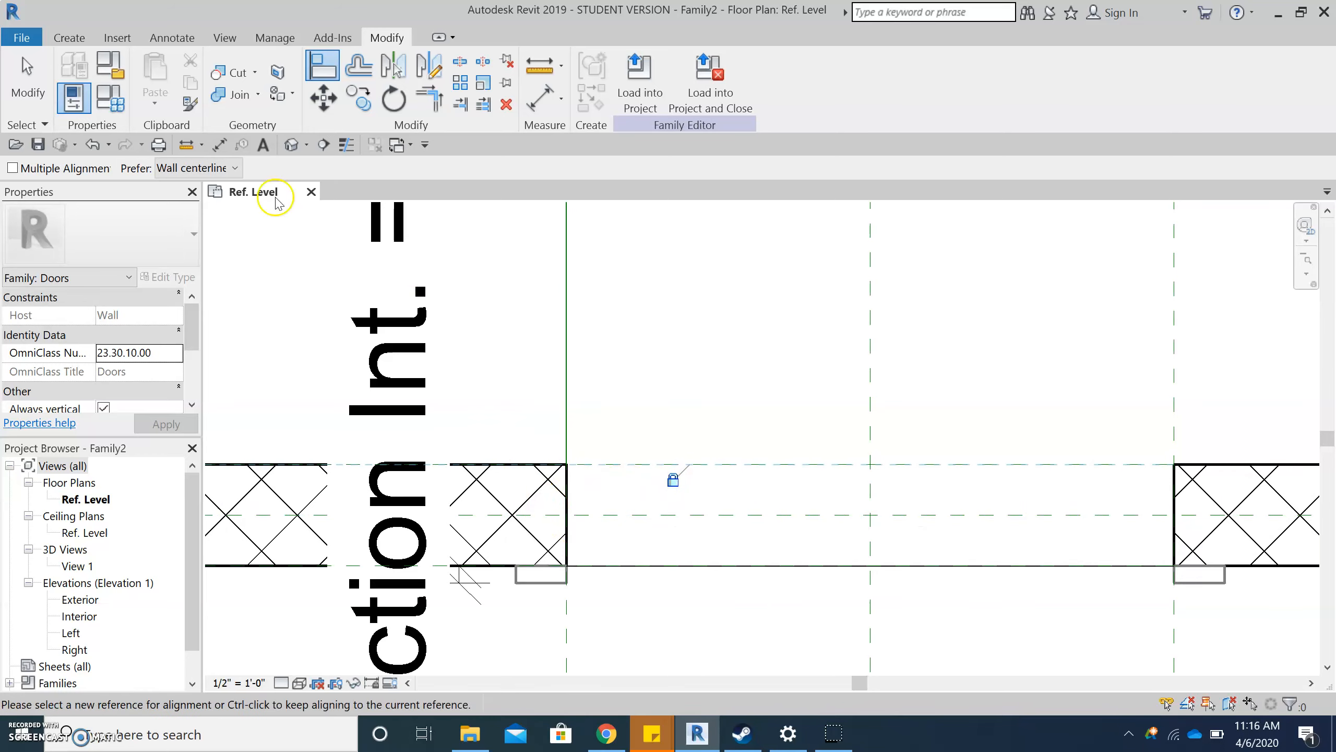
- Align the reference line's lower endpoint to the Left reference plane and lock the alignment
click(568, 621)
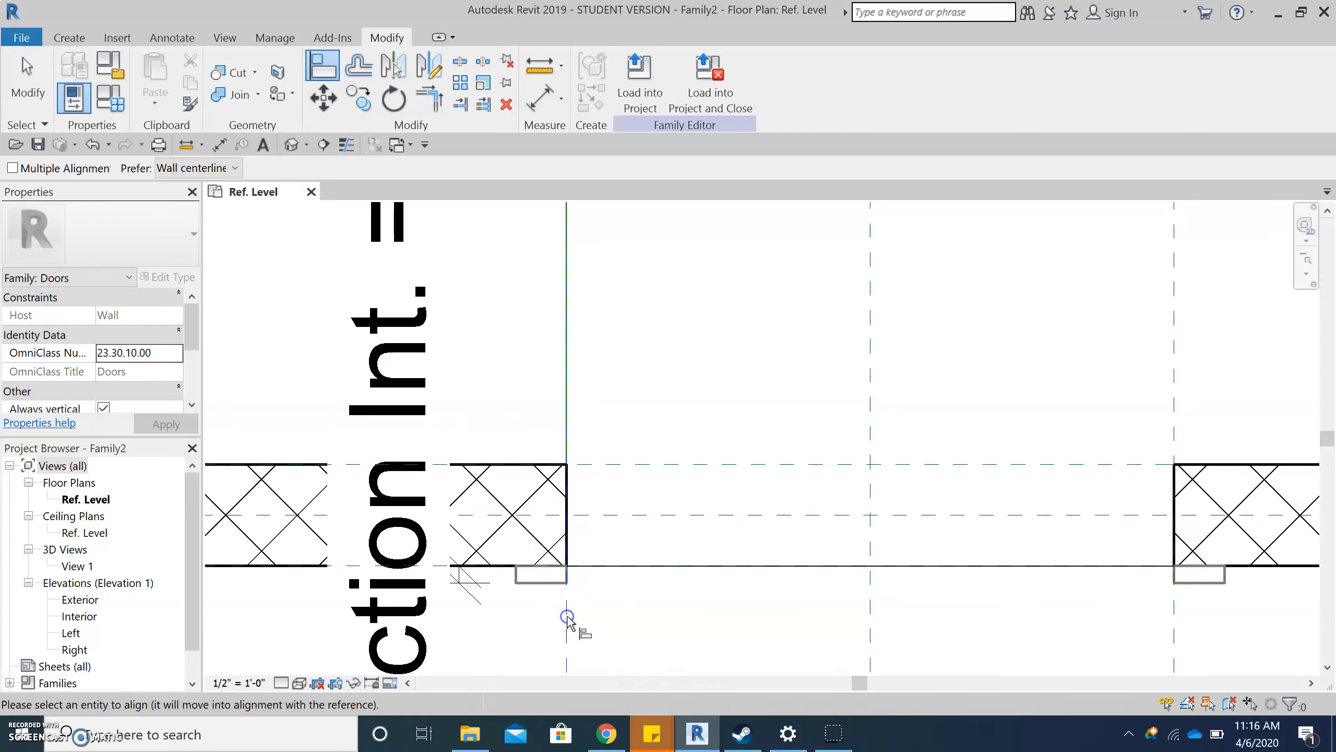
click(565, 496)
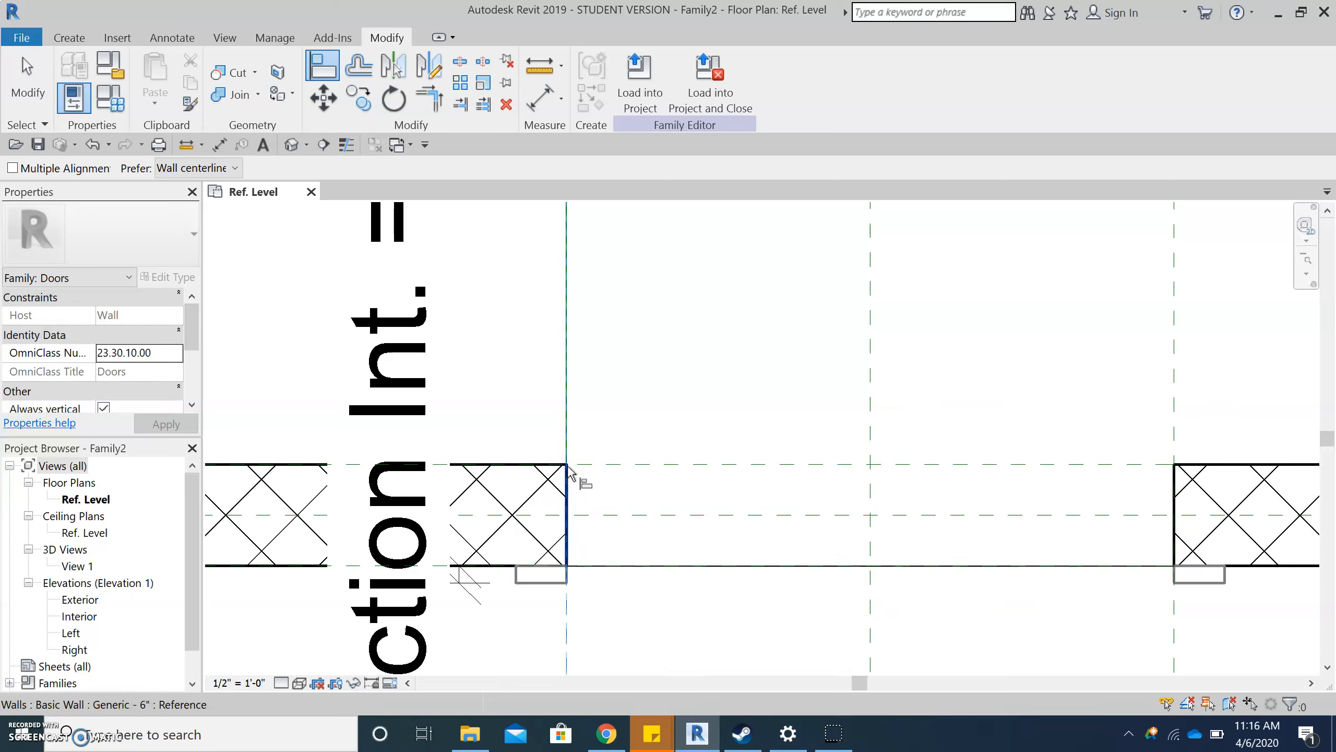
click(569, 467)
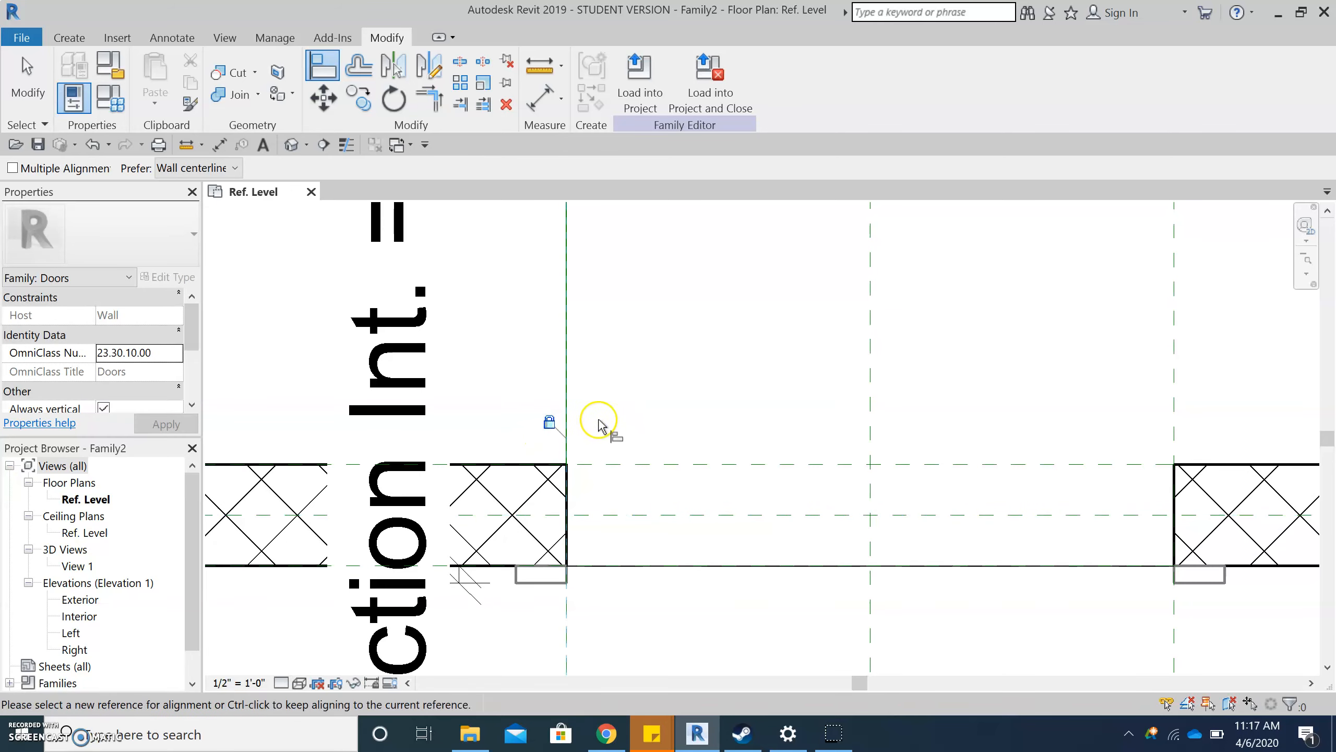
scroll(708, 446, down, 2)
click(708, 449)
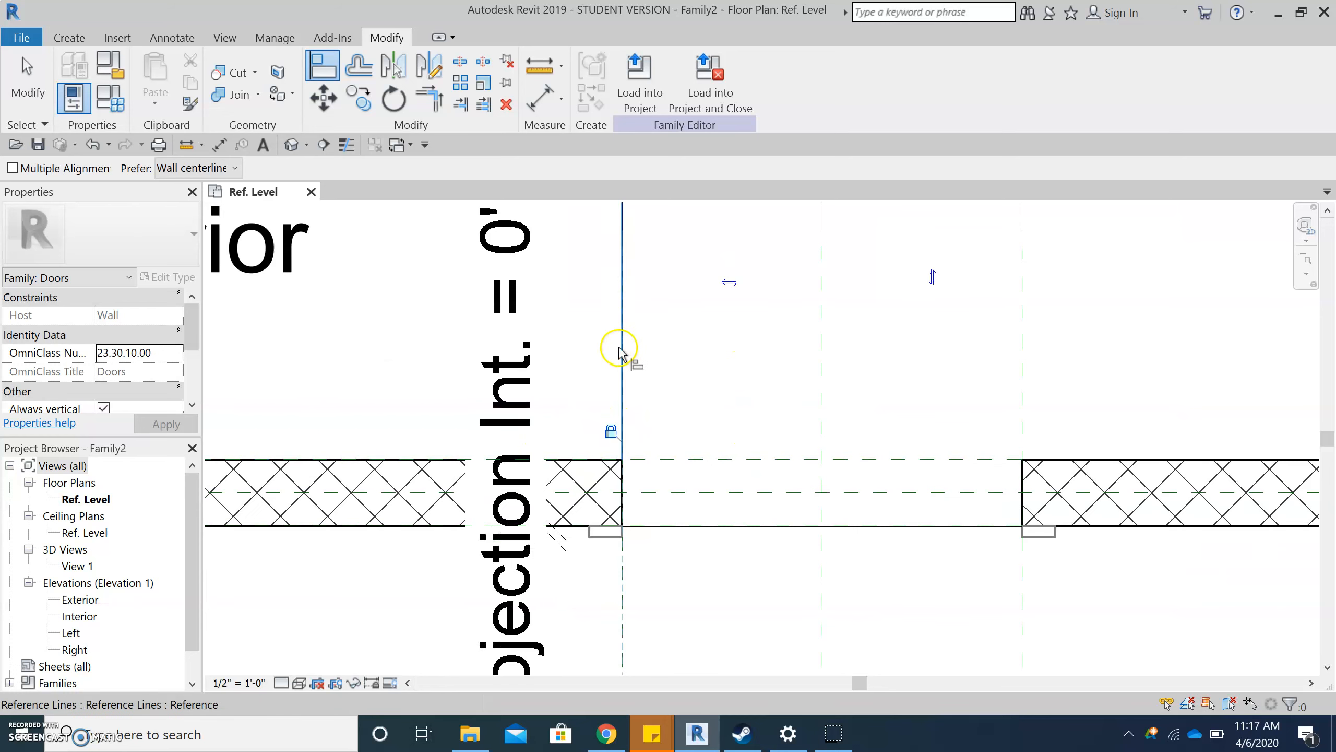
key(Escape)
key(Escape)
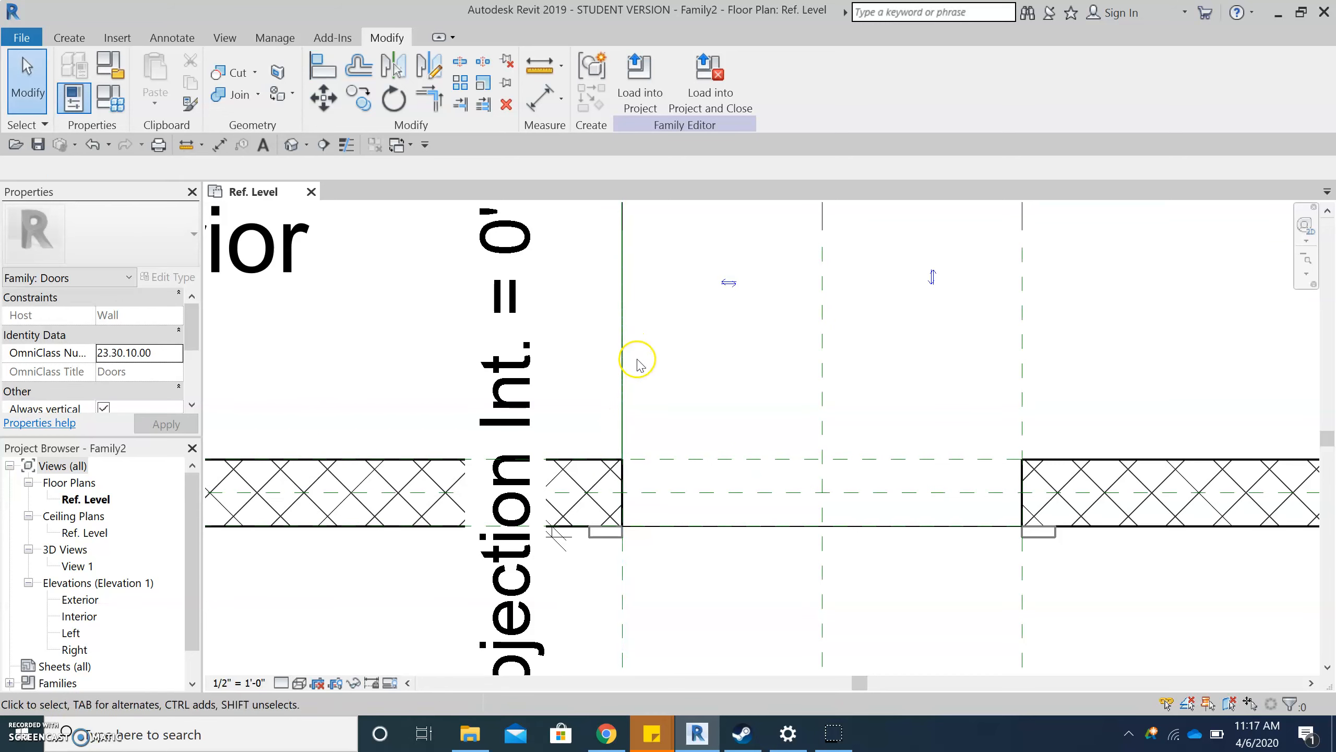
- Try to move the reference line away from the Left reference plane to test its locked alignments, cancelling each move
click(623, 361)
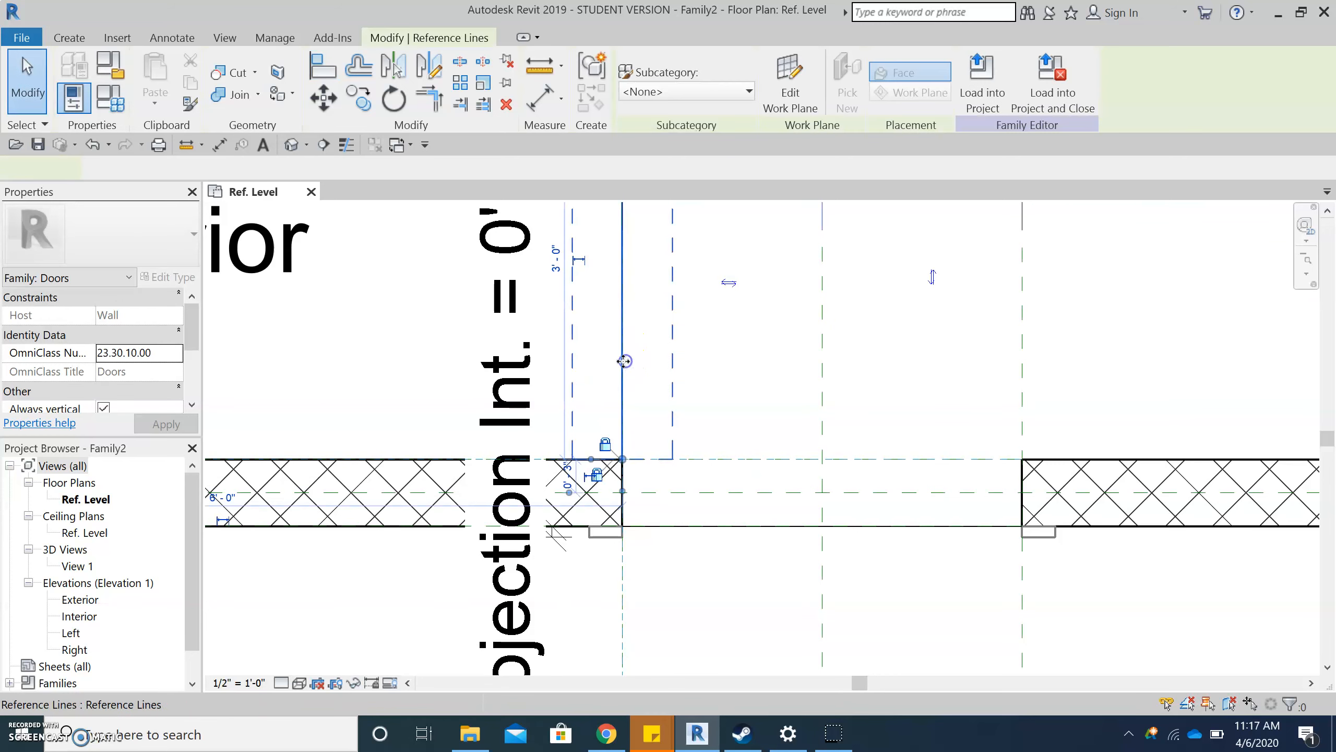
drag(623, 362, 628, 361)
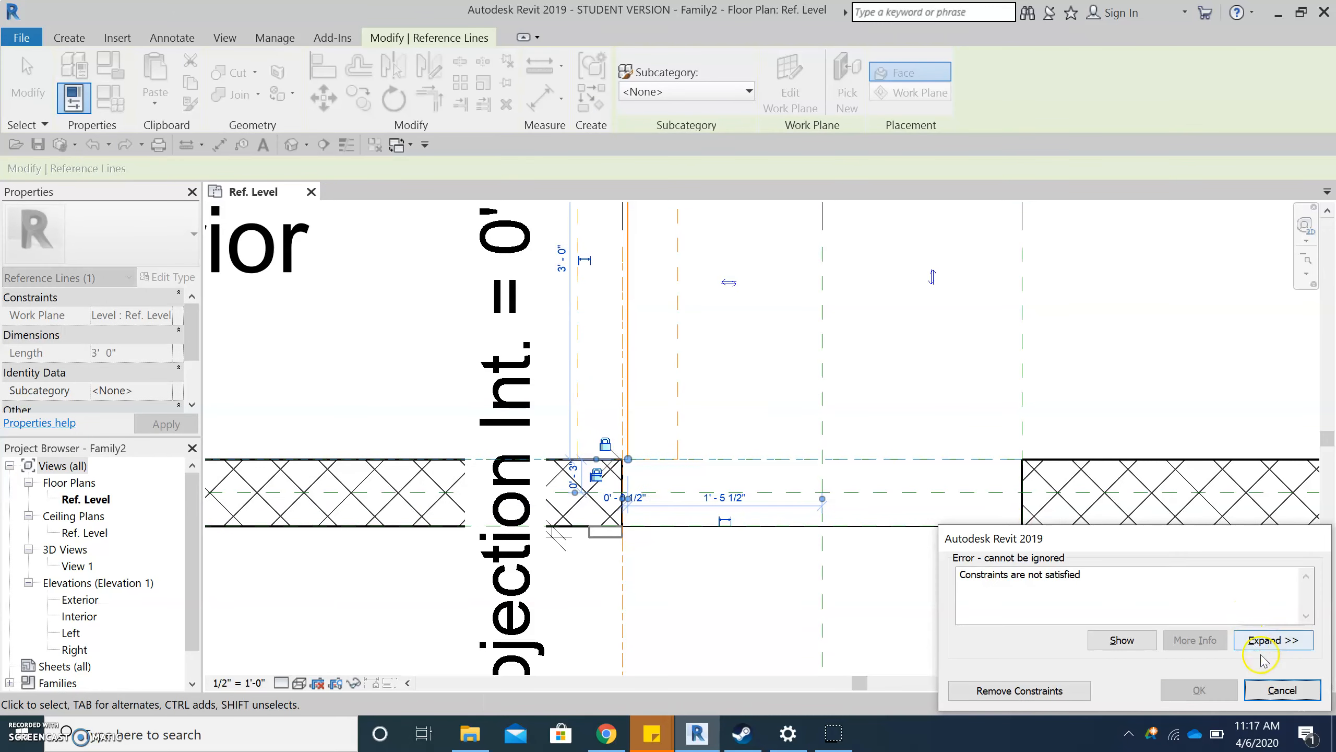
click(1282, 690)
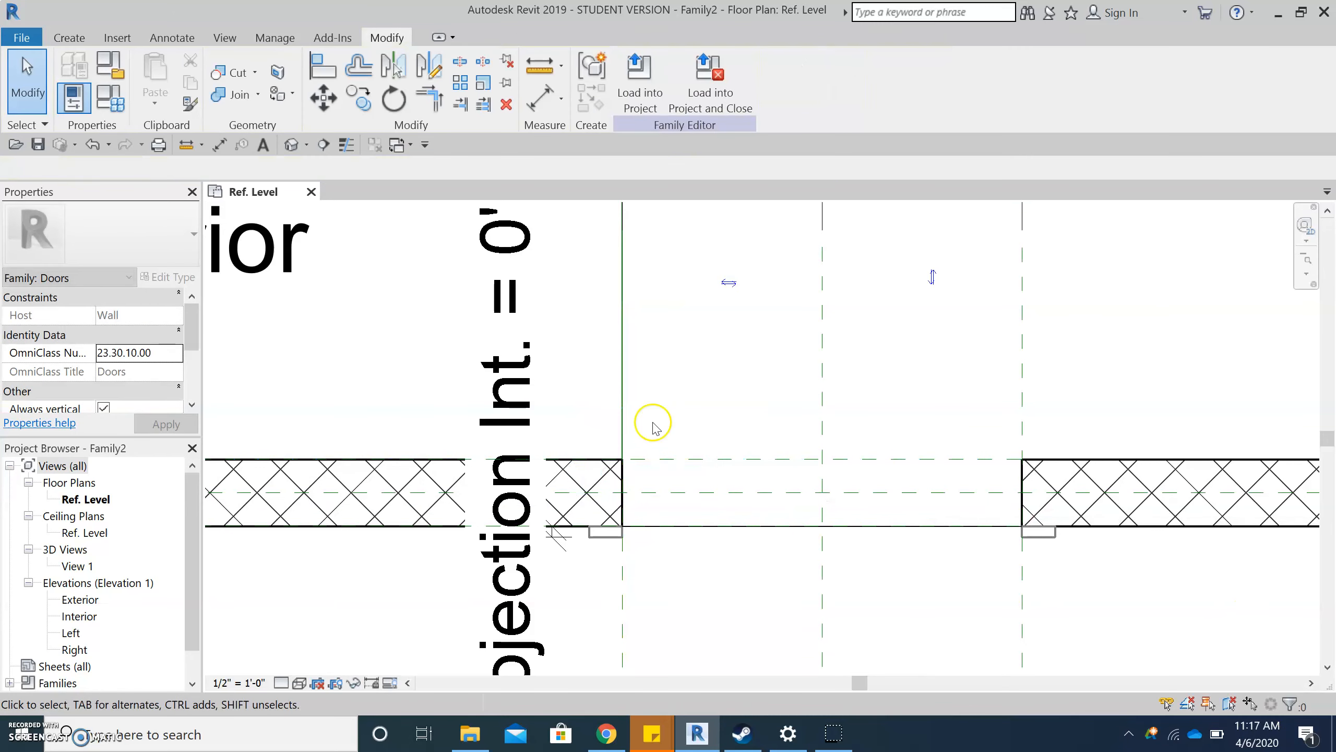
click(629, 408)
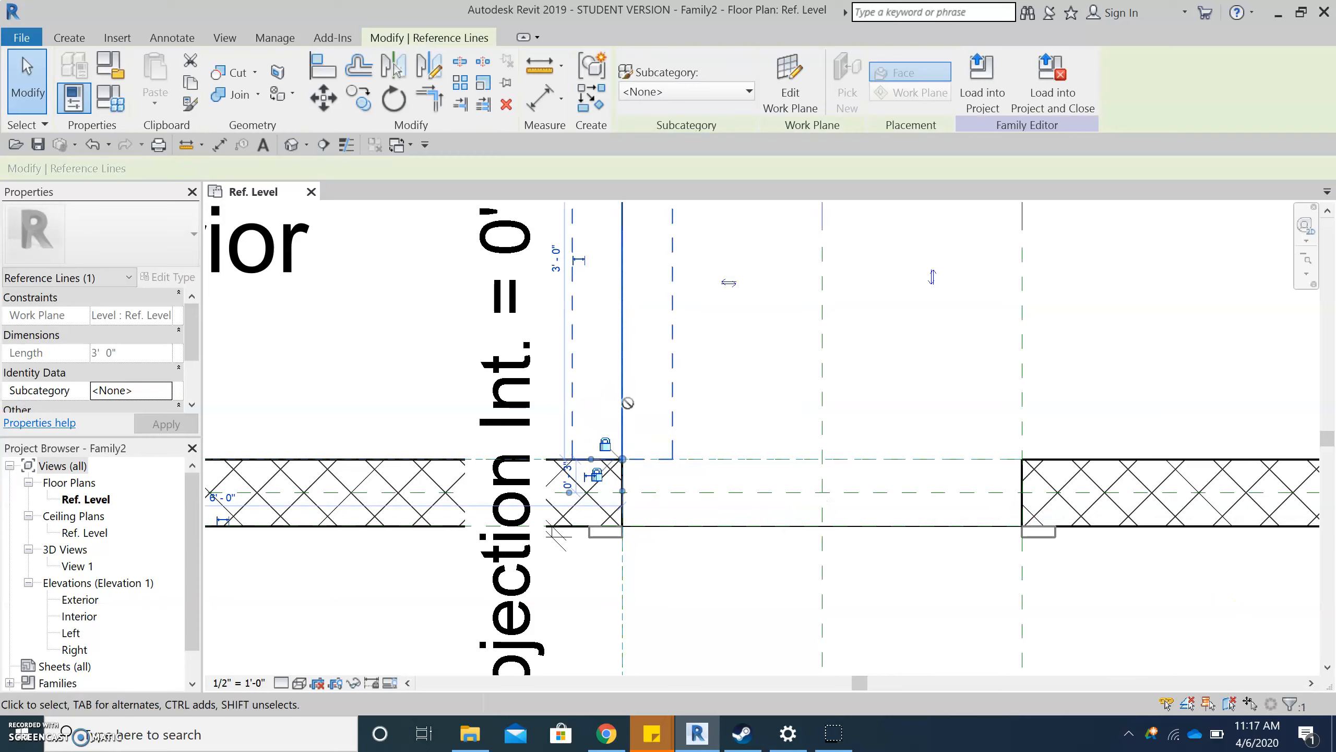
drag(627, 404, 676, 429)
click(1269, 691)
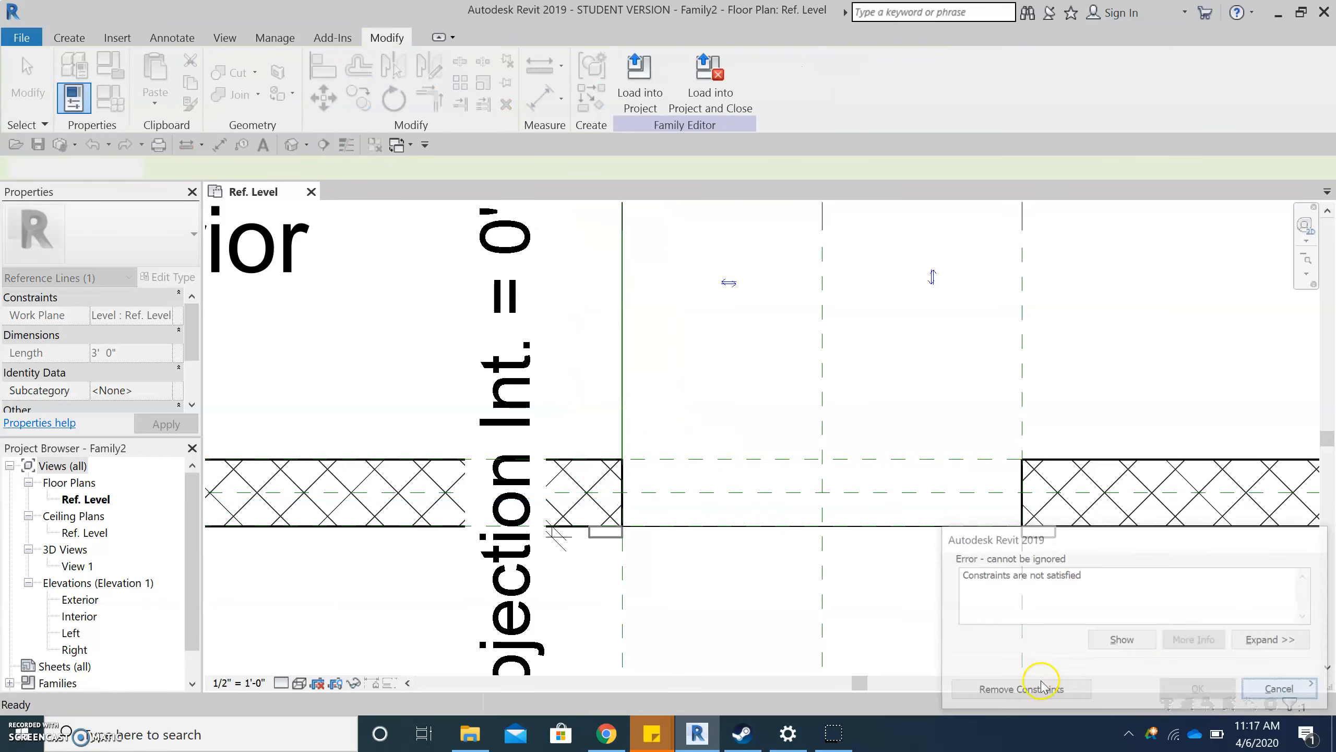
- Set the work plane by picking the plane of the vertical reference line and check the current work plane's name
scroll(869, 635, down, 2)
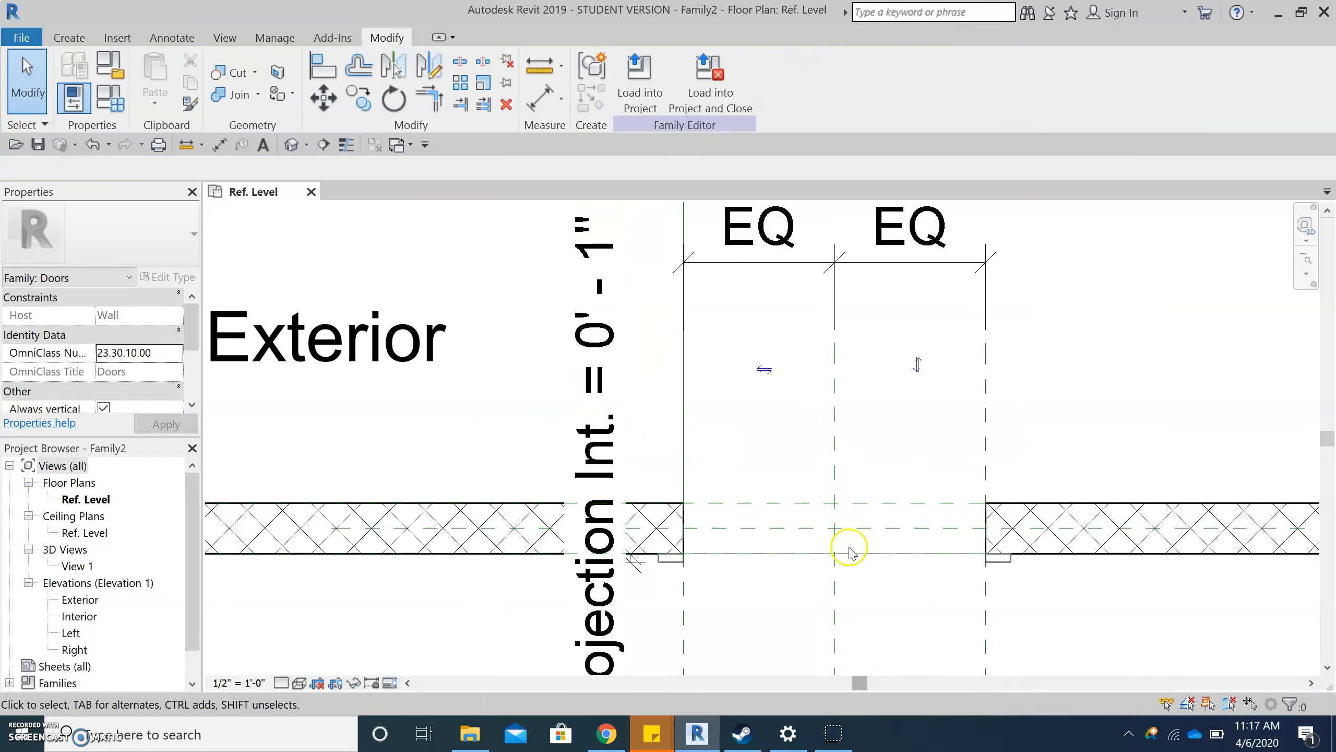
scroll(694, 237, up, 1)
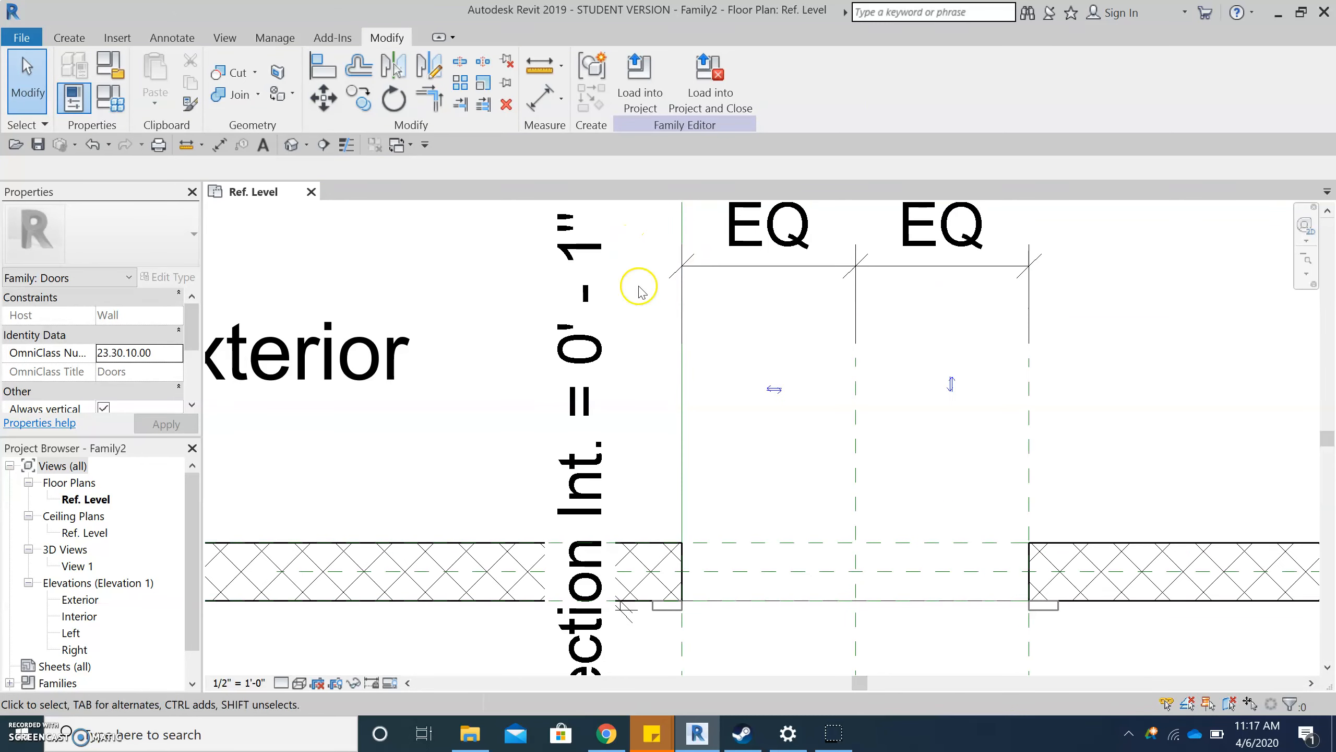
click(69, 38)
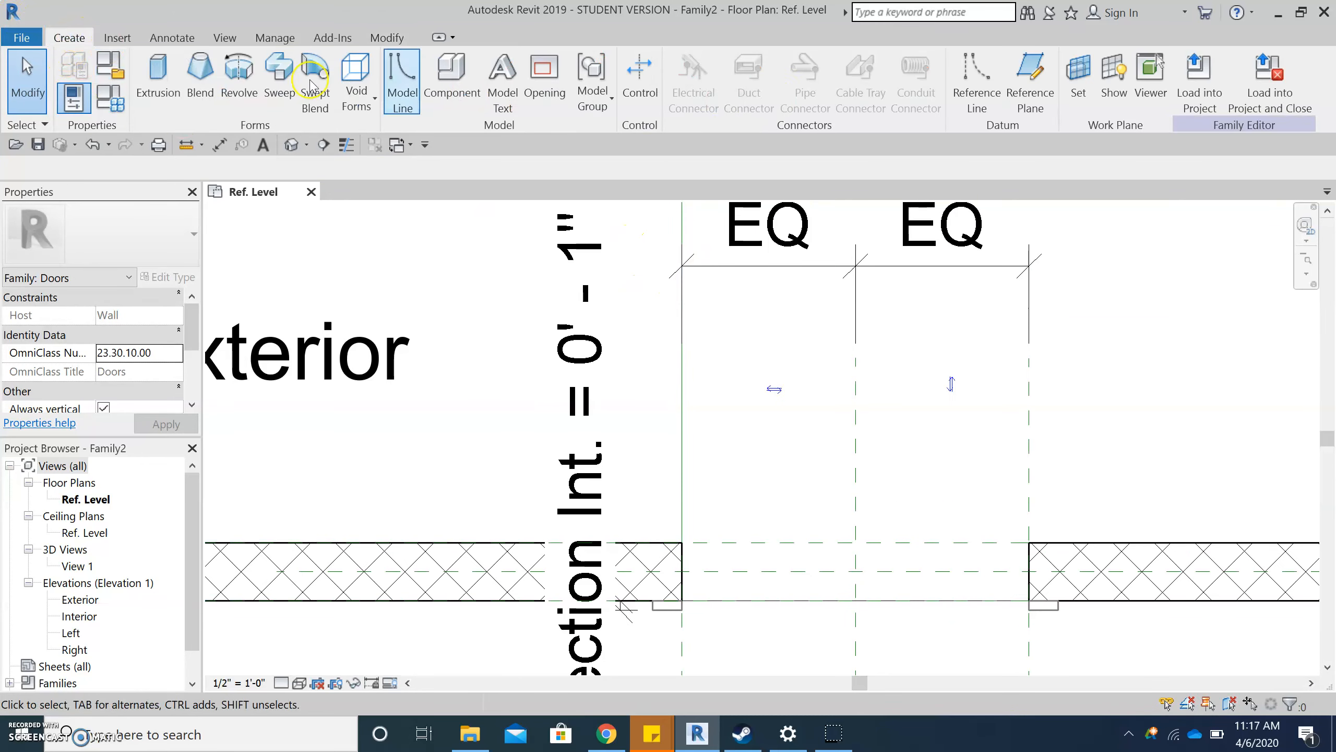
click(1082, 84)
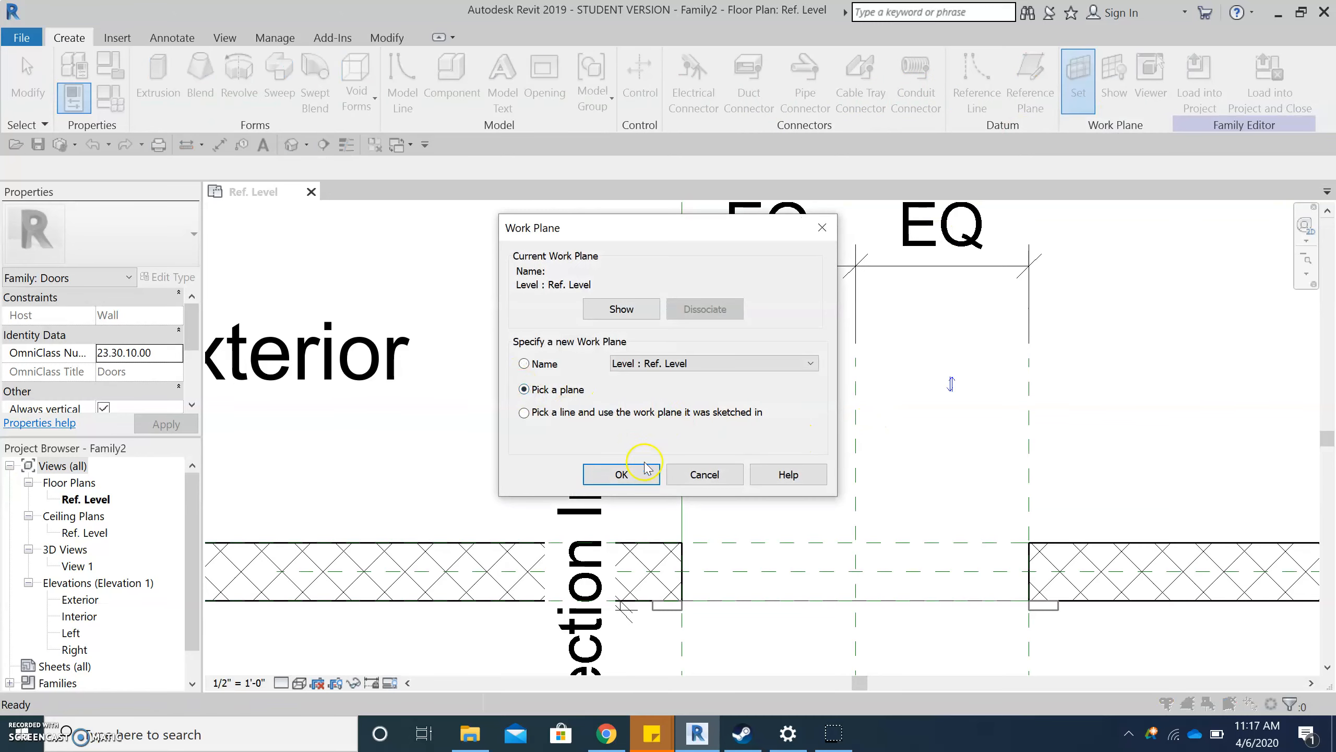
click(621, 472)
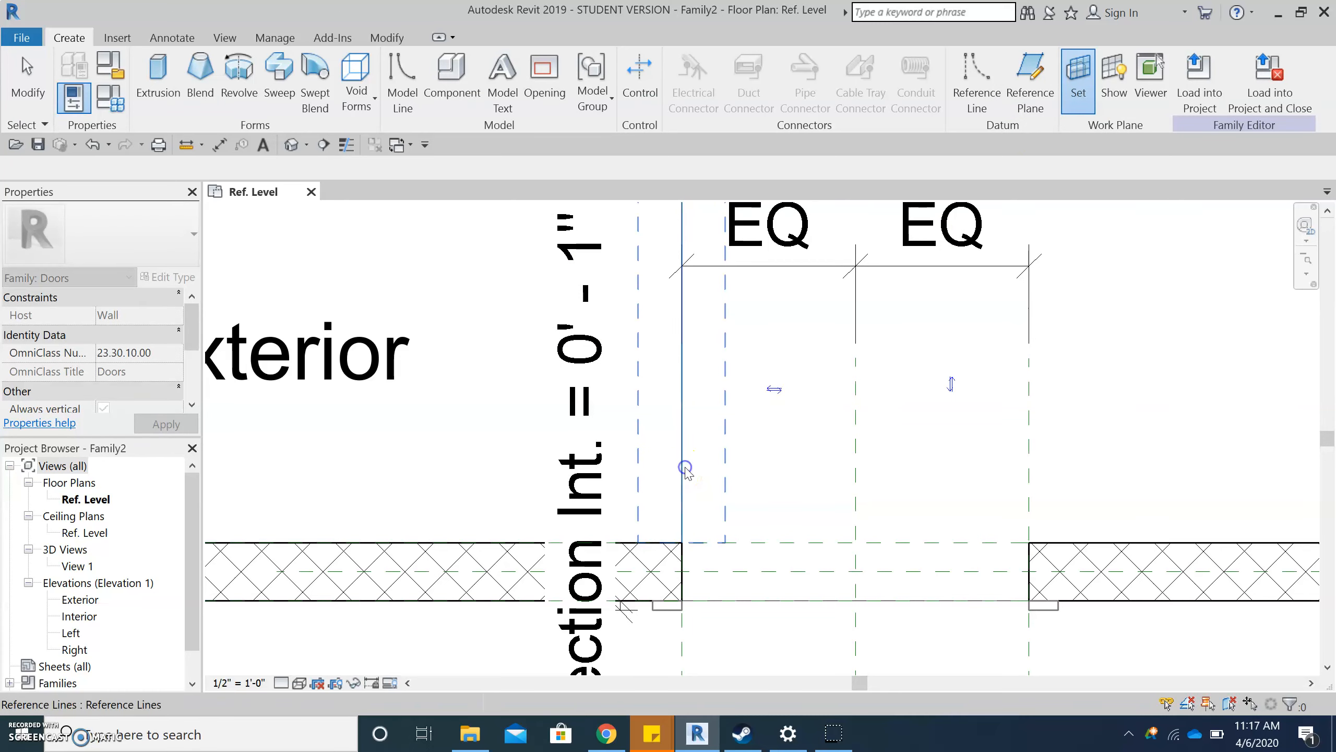
click(685, 467)
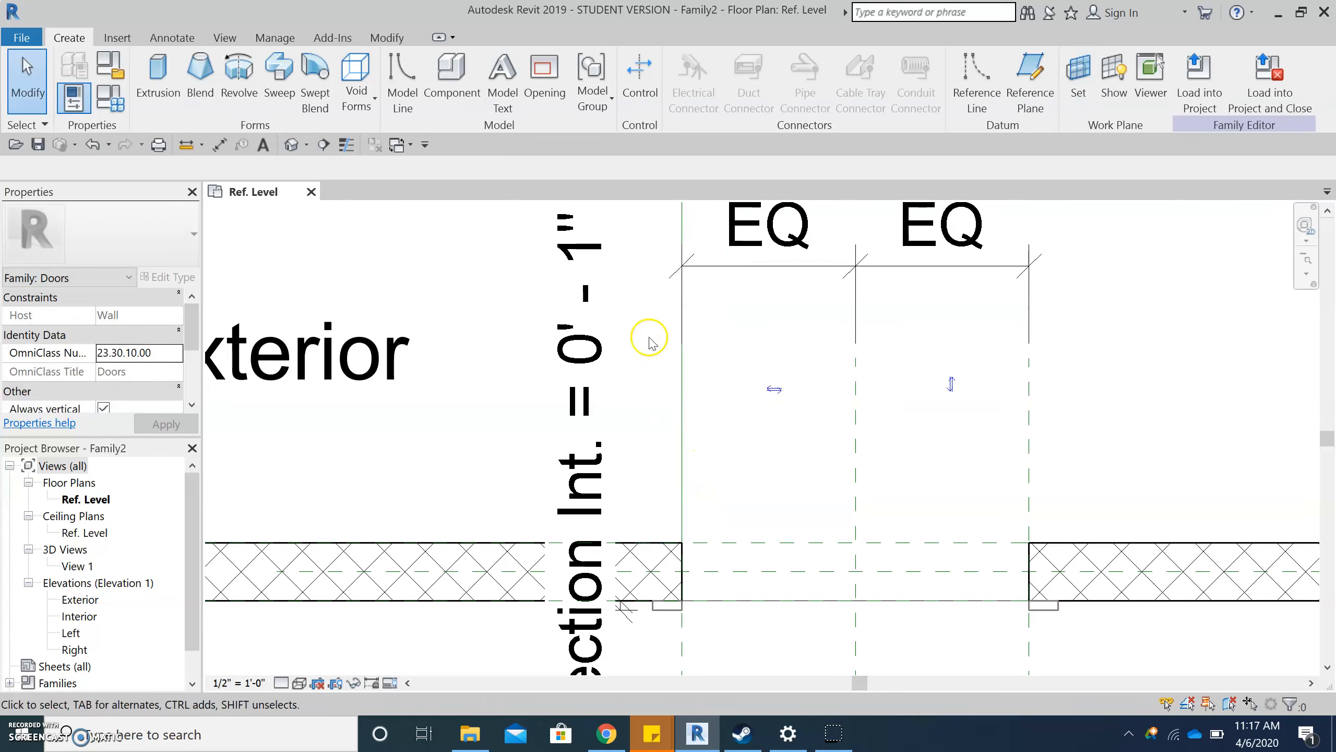
click(1082, 89)
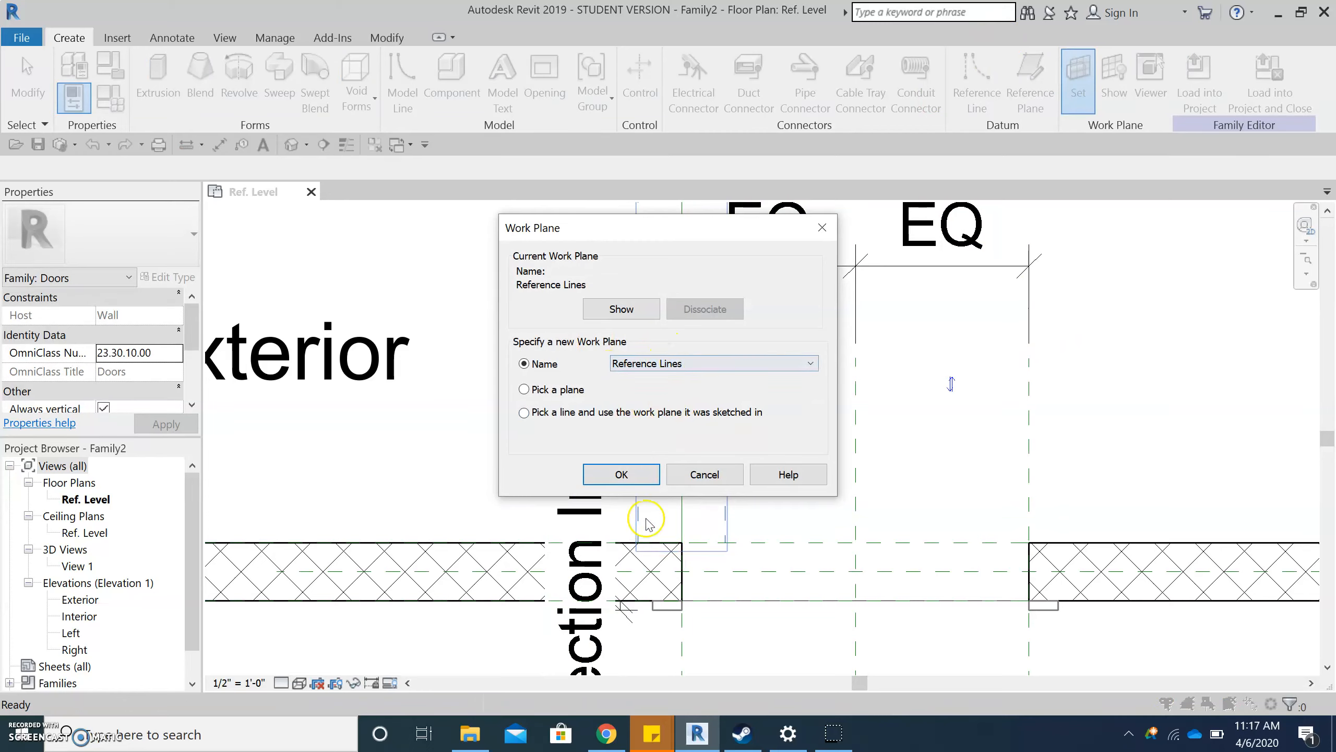
click(621, 475)
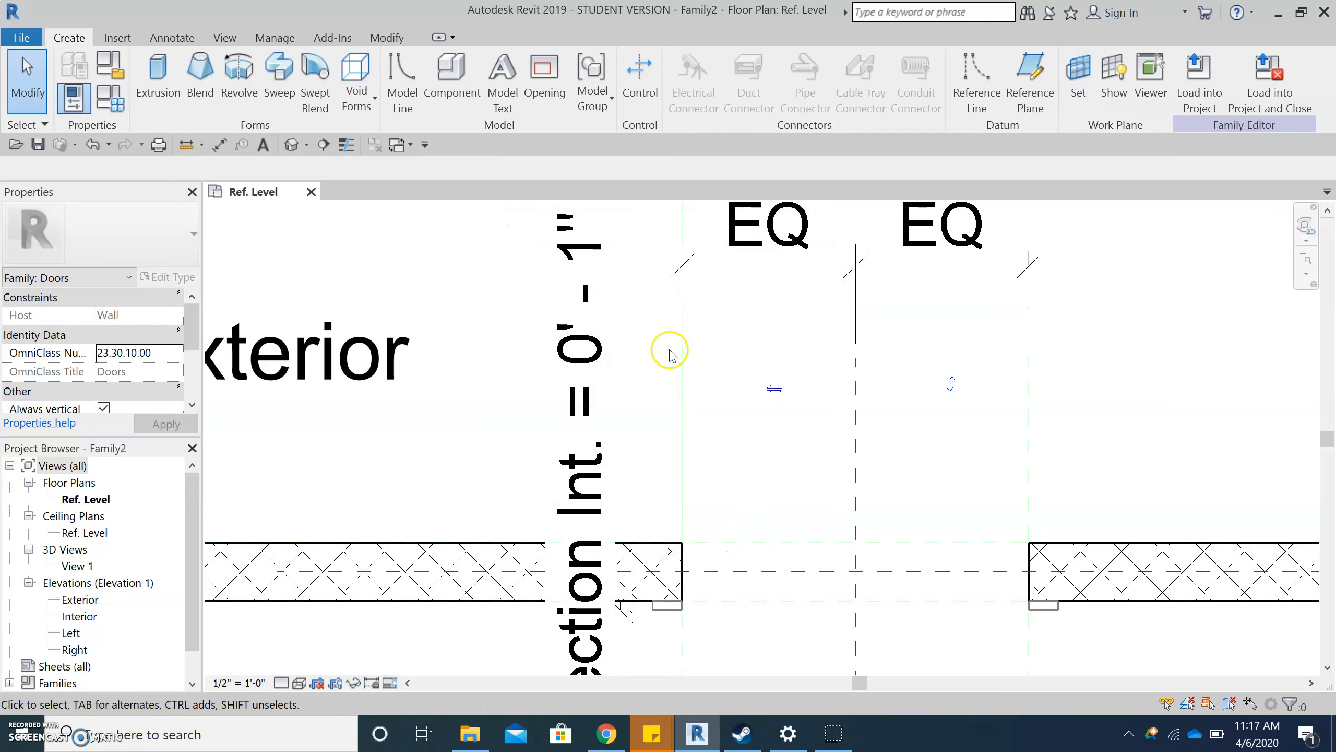
- Start an extrusion and sketch a rectangle about 3' by 2 1/16" from the reference line's upper endpoint to the wall's exterior face
click(171, 90)
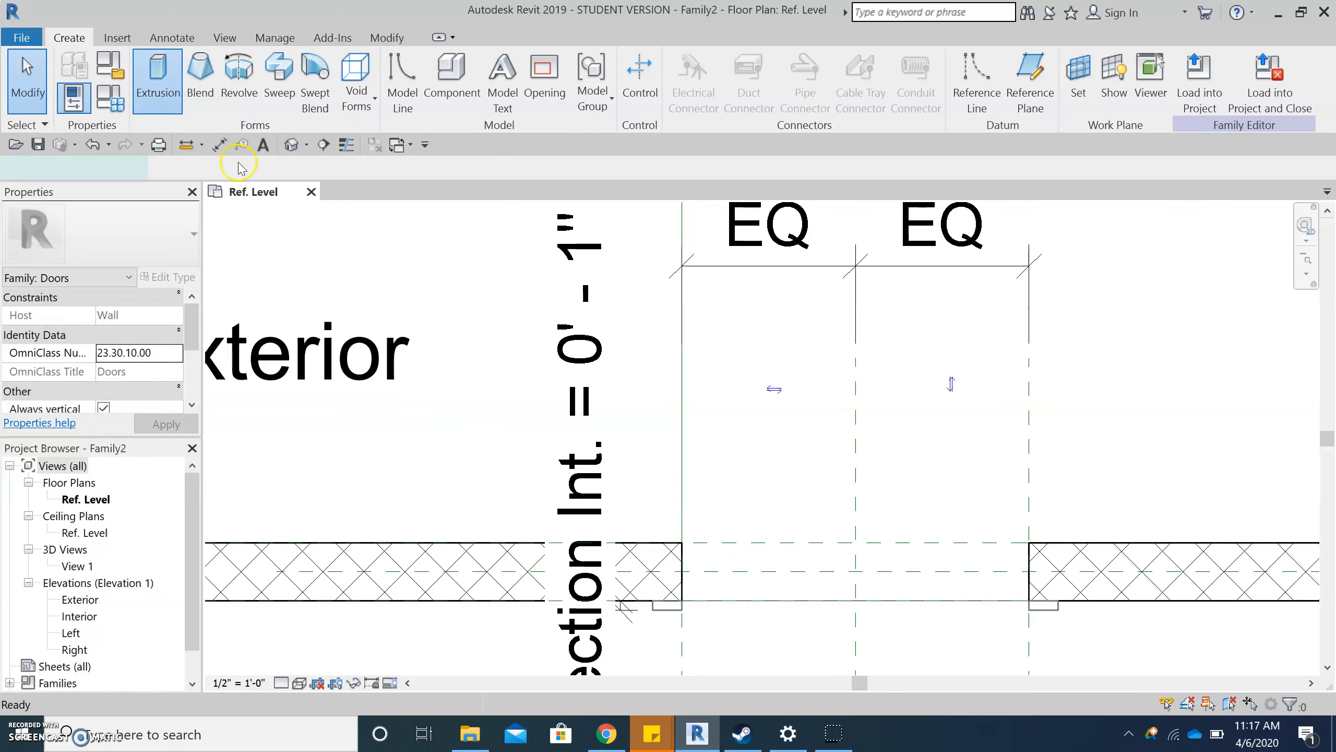
scroll(781, 564, down, 1)
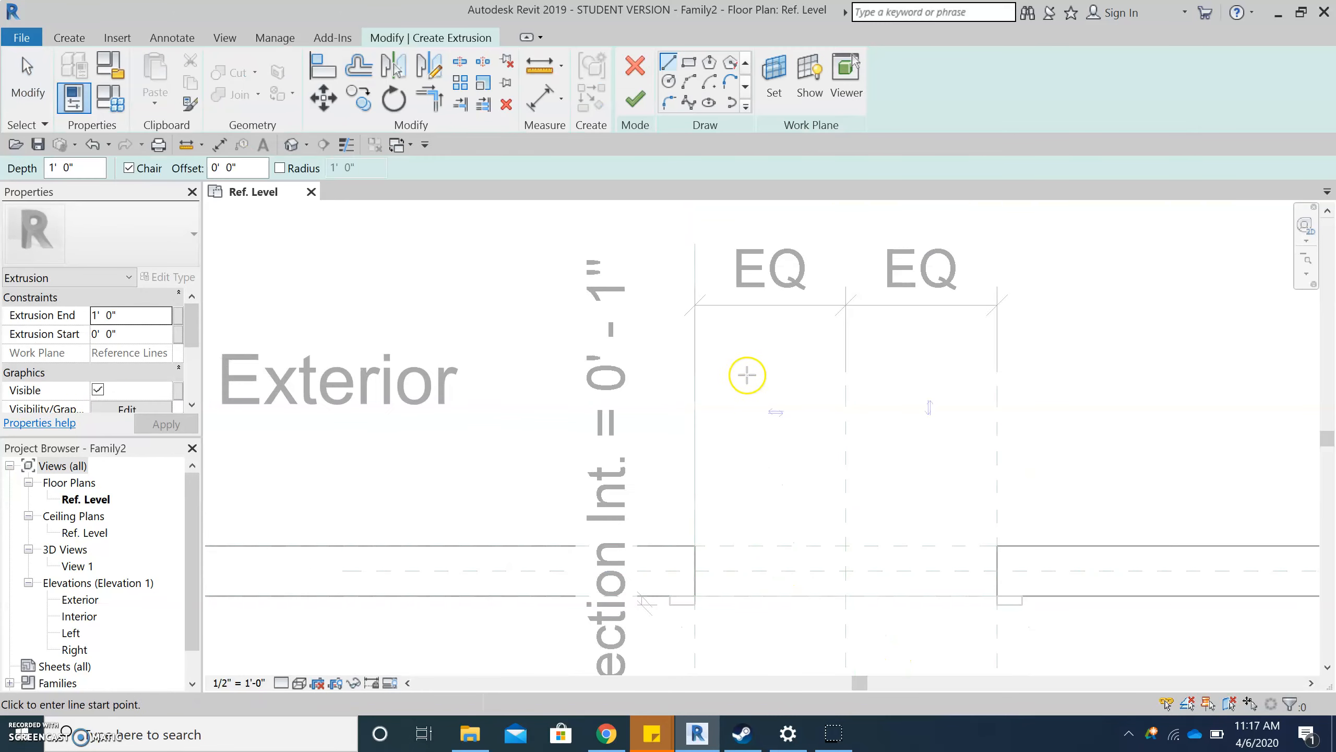
scroll(731, 348, up, 1)
click(689, 576)
click(689, 228)
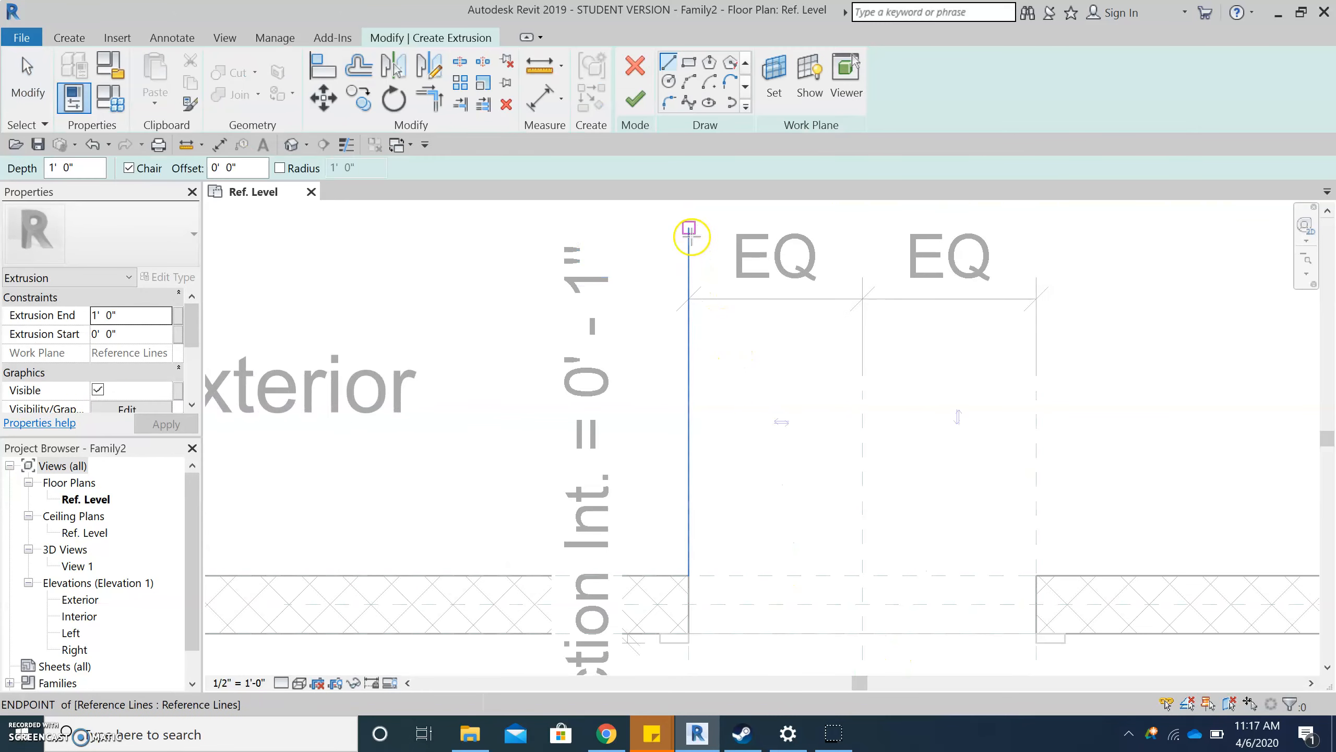
click(688, 64)
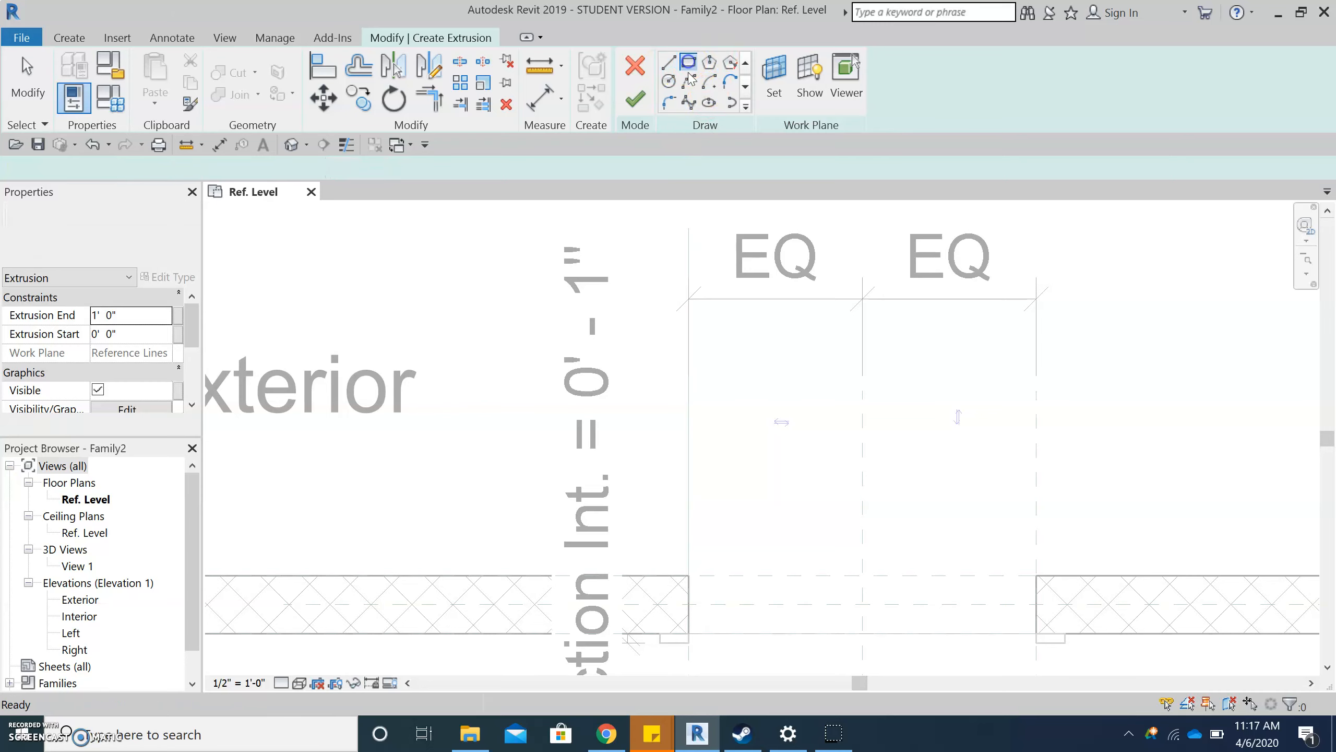
click(689, 229)
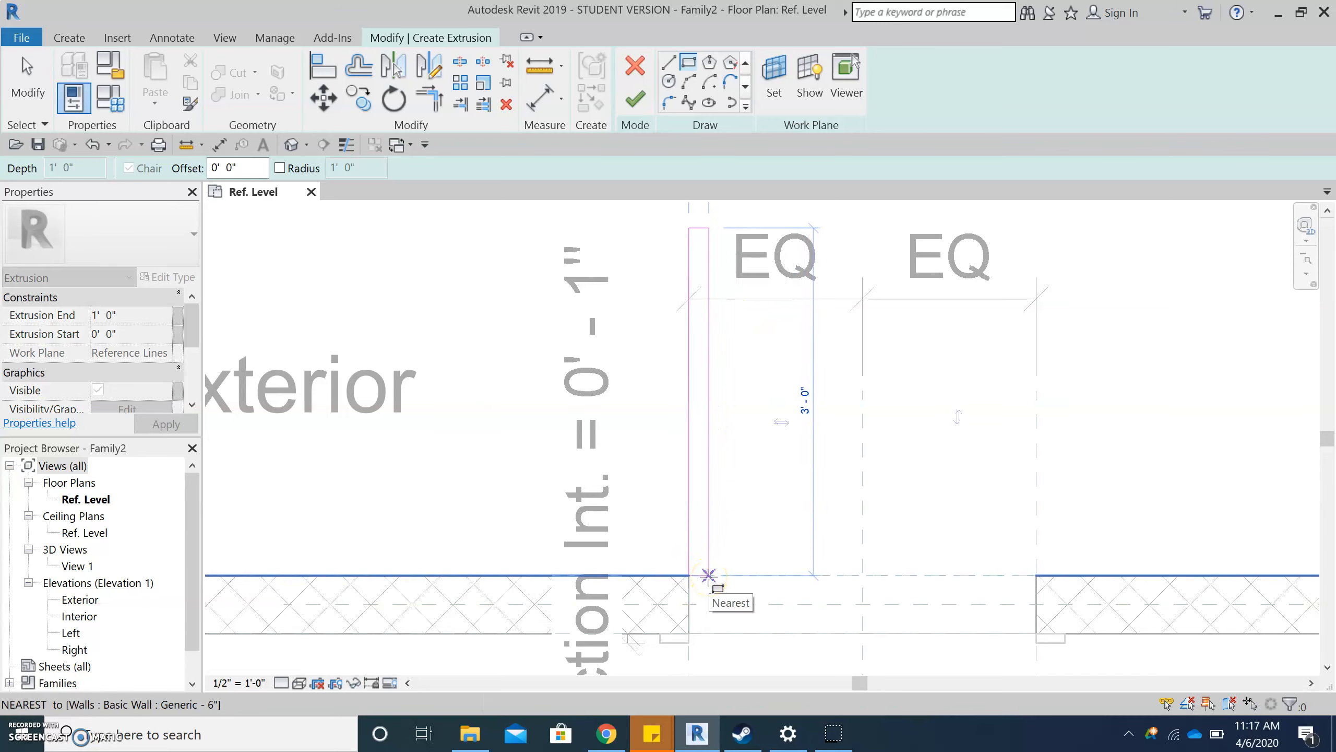
click(708, 575)
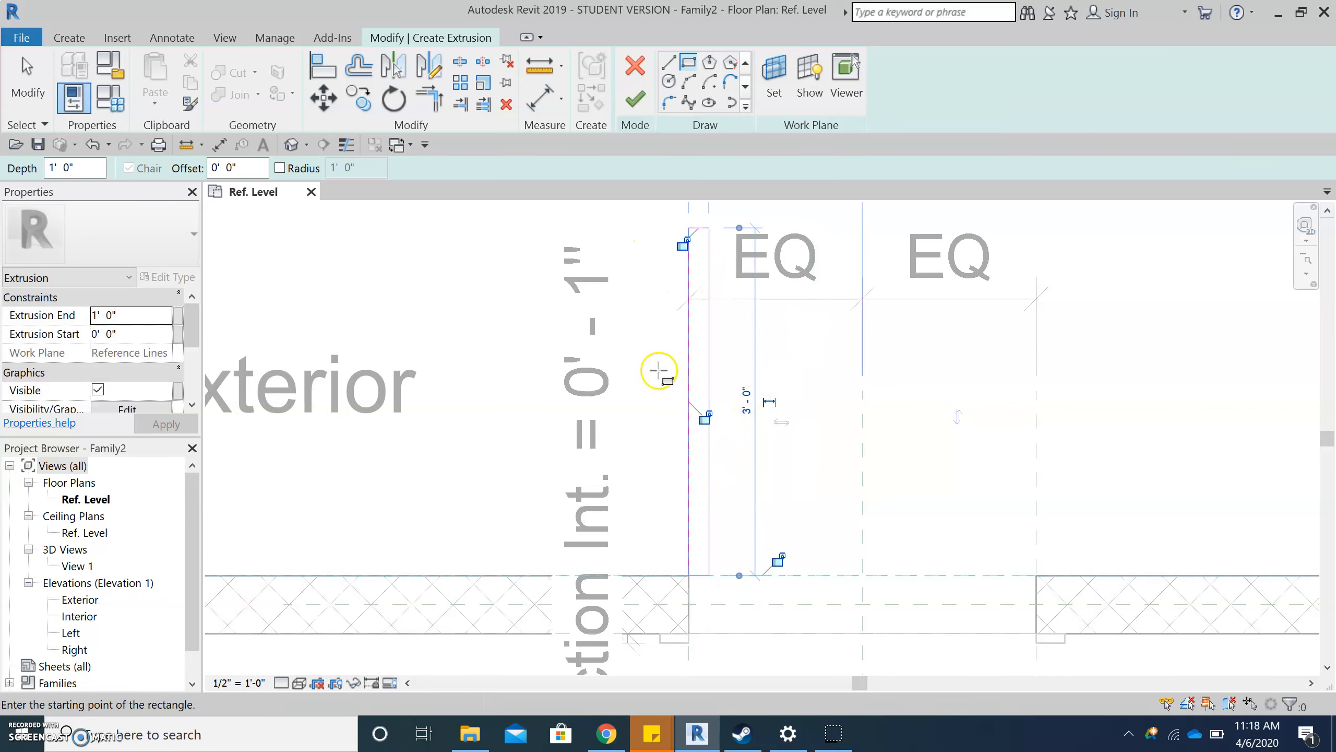
- Lock the rectangle's long edge to the reference line it lies on
click(705, 419)
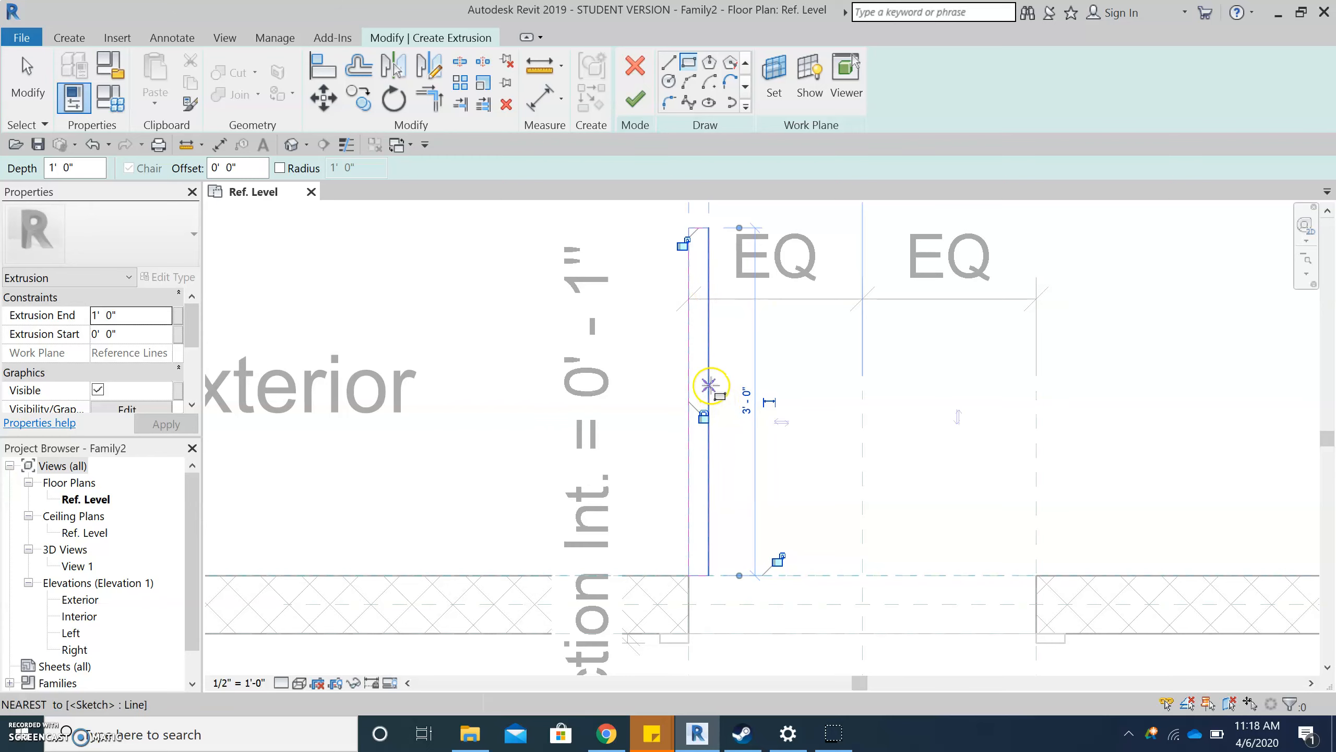
key(Escape)
key(Escape)
- Add an aligned dimension across the thickness of the door panel rectangle, above its upper edge
scroll(708, 448, down, 1)
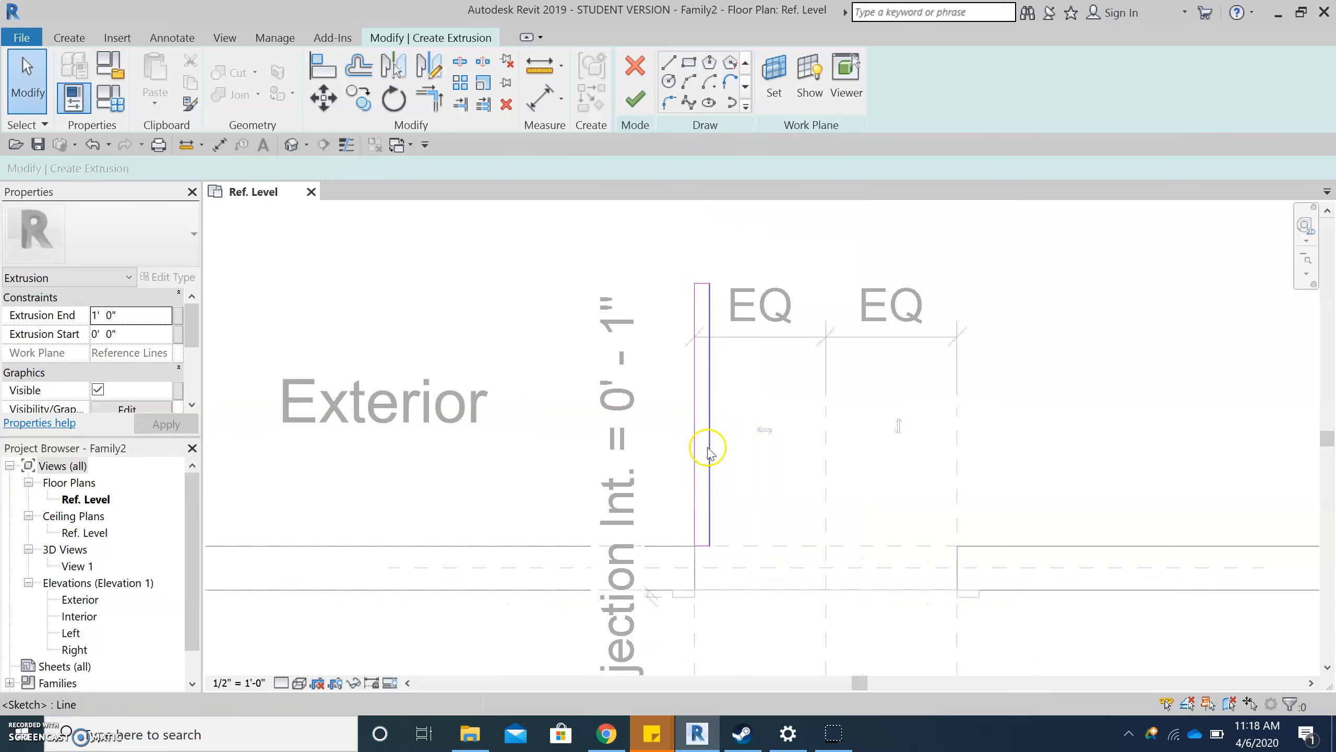
click(218, 145)
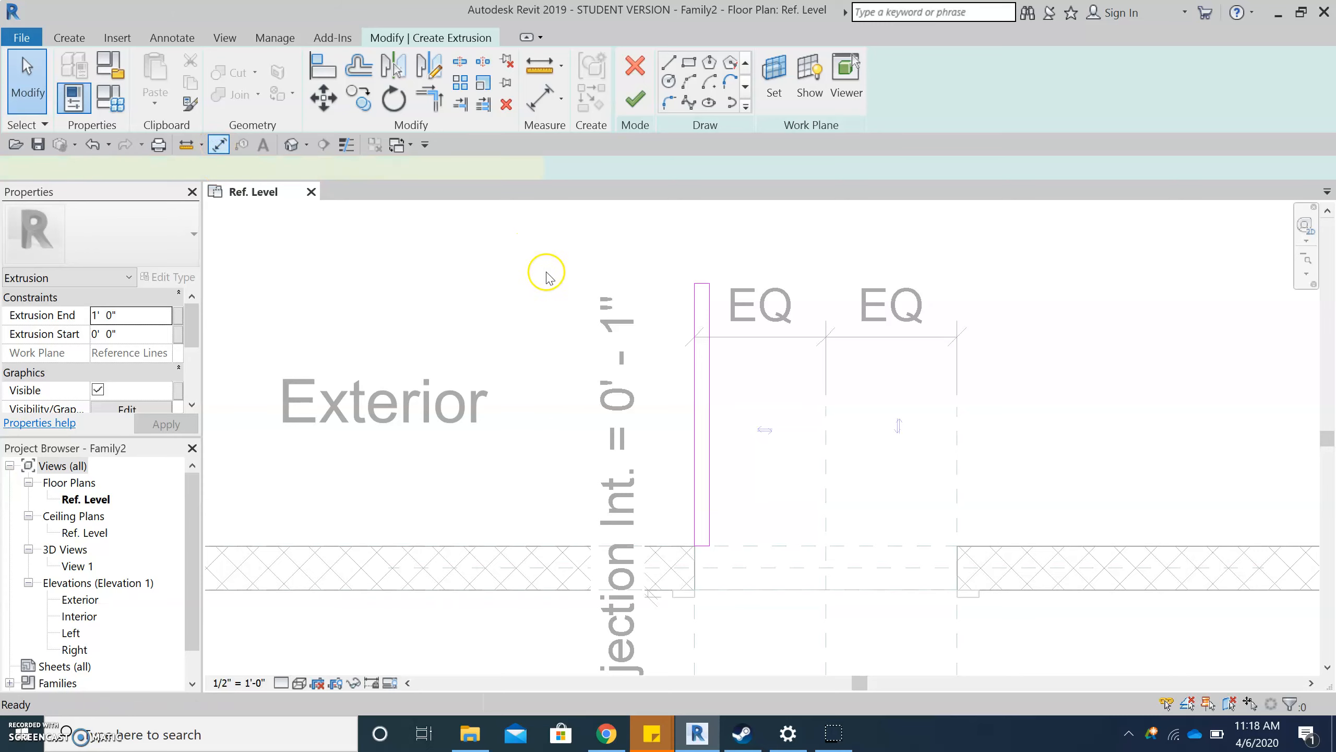
click(704, 300)
click(704, 262)
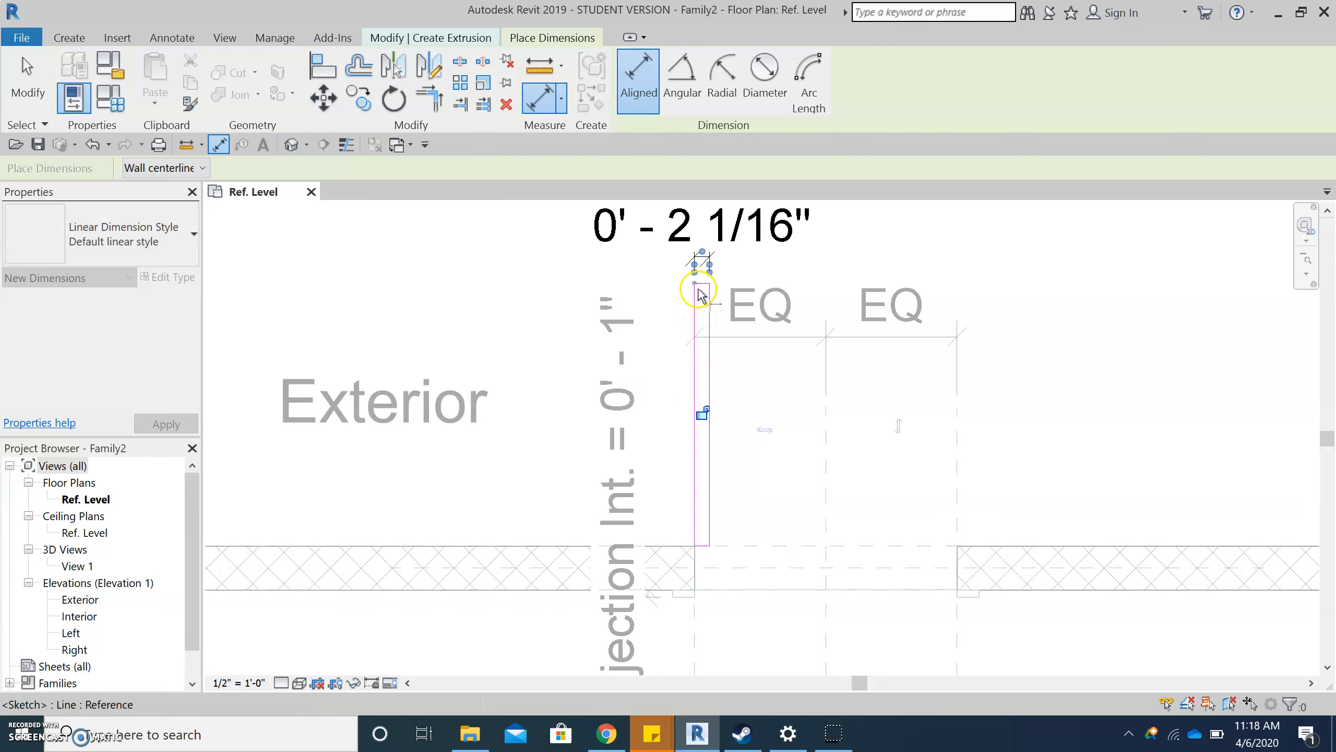
- Add an aligned dimension for the door panel's length between its two short edges, on the exterior label's side
scroll(703, 294, up, 2)
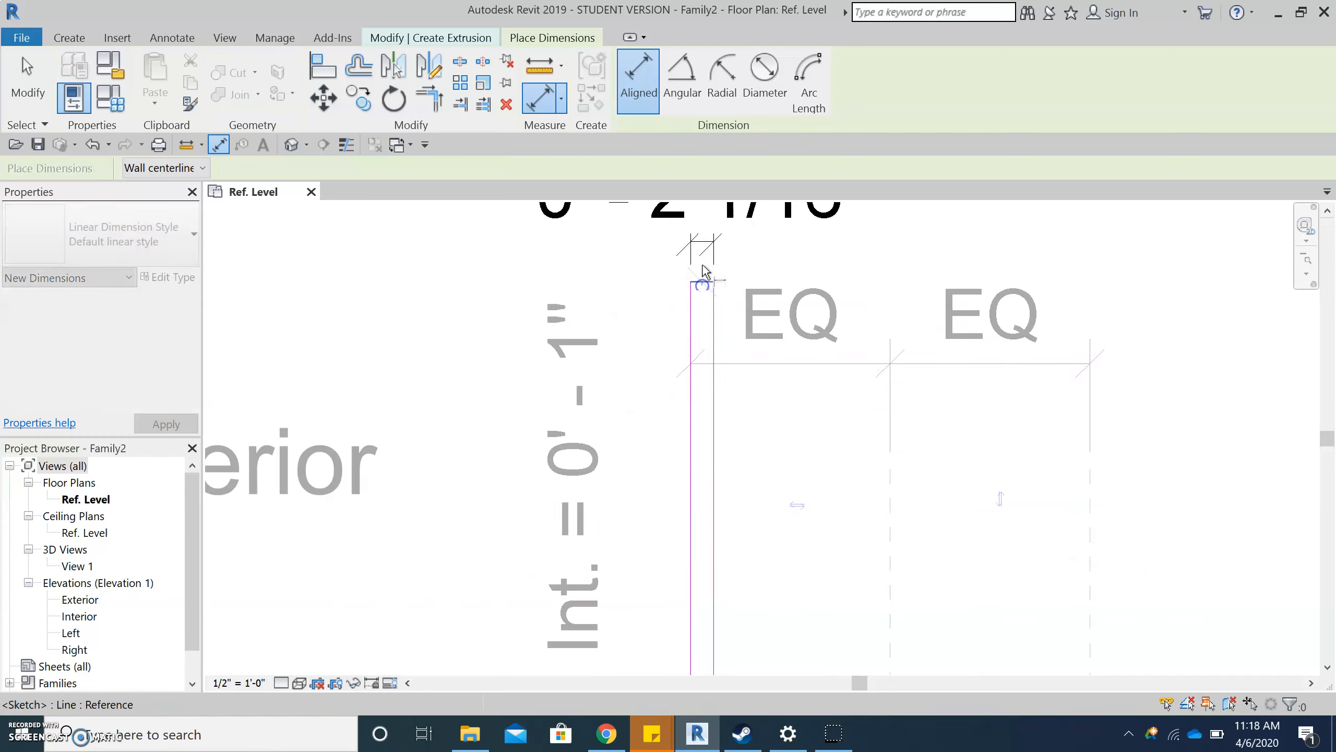
scroll(704, 275, down, 2)
scroll(675, 544, up, 2)
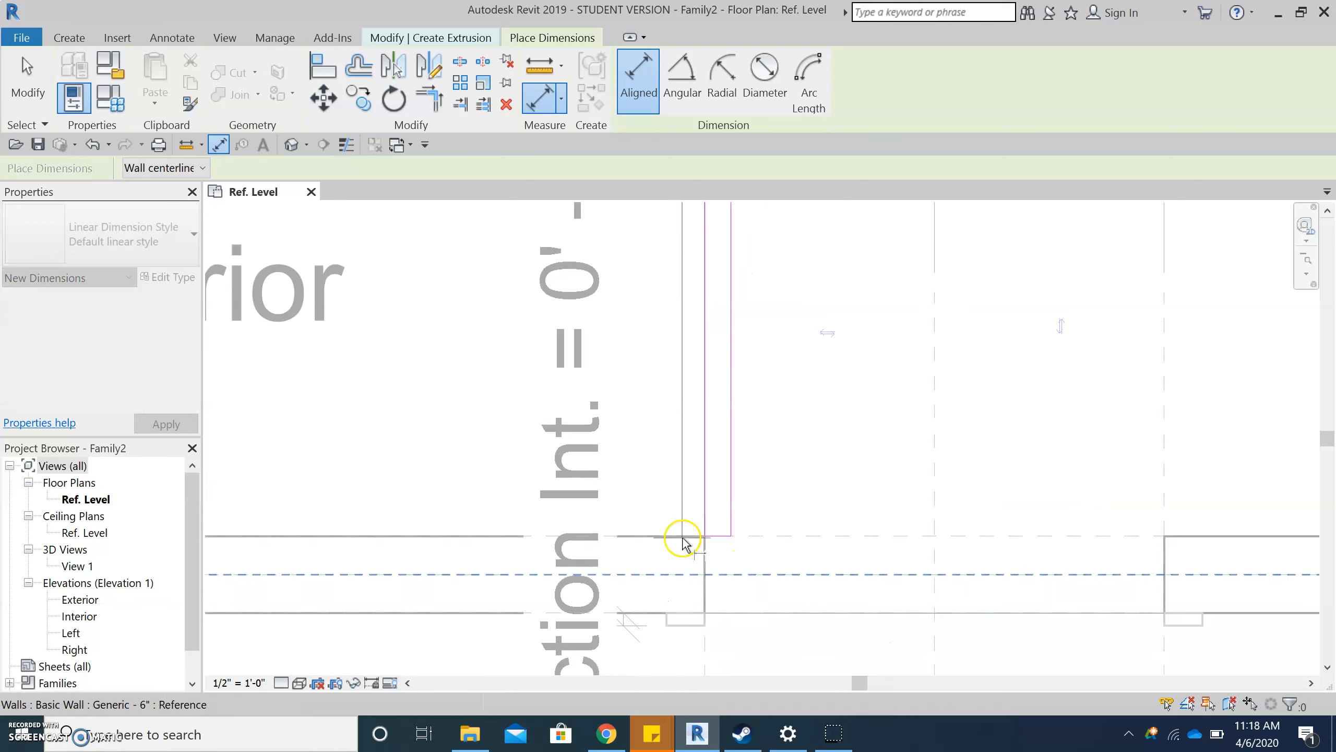
click(718, 537)
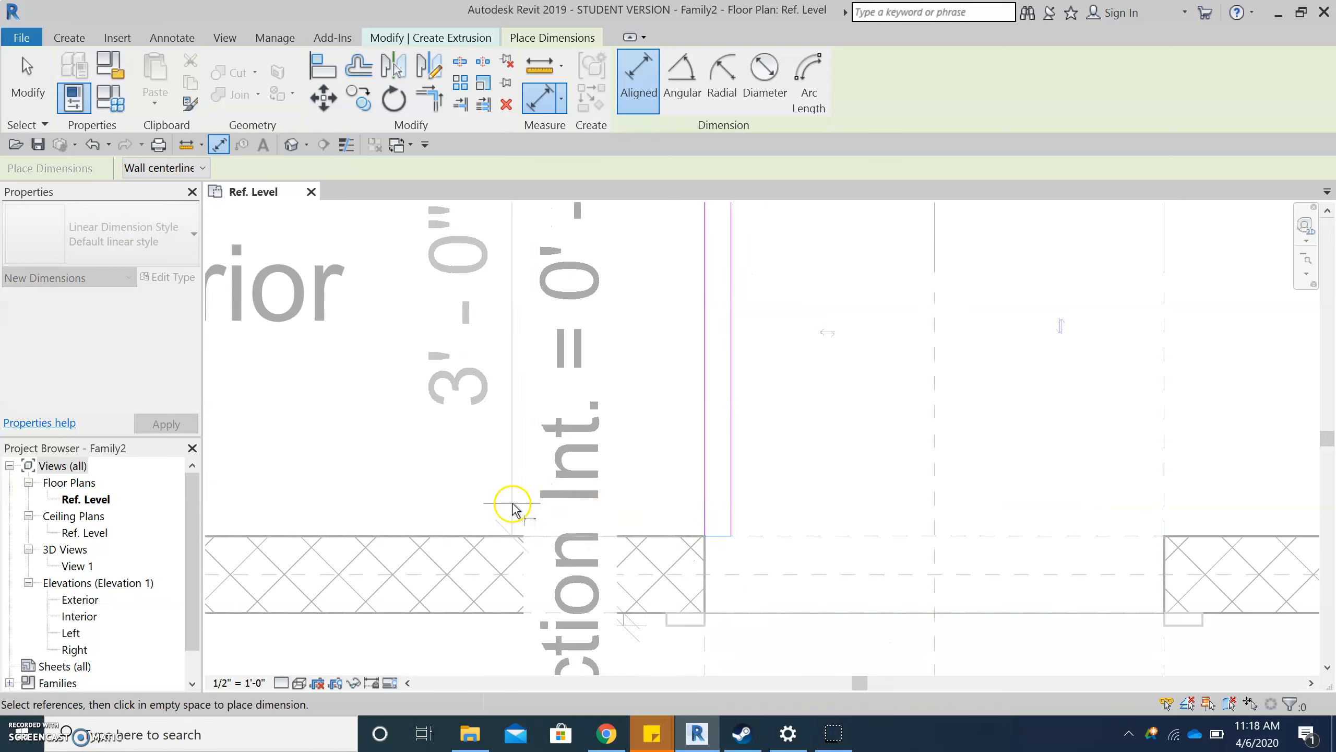
click(519, 471)
key(Escape)
- Label the door panel's length dimension with the Width parameter
click(585, 243)
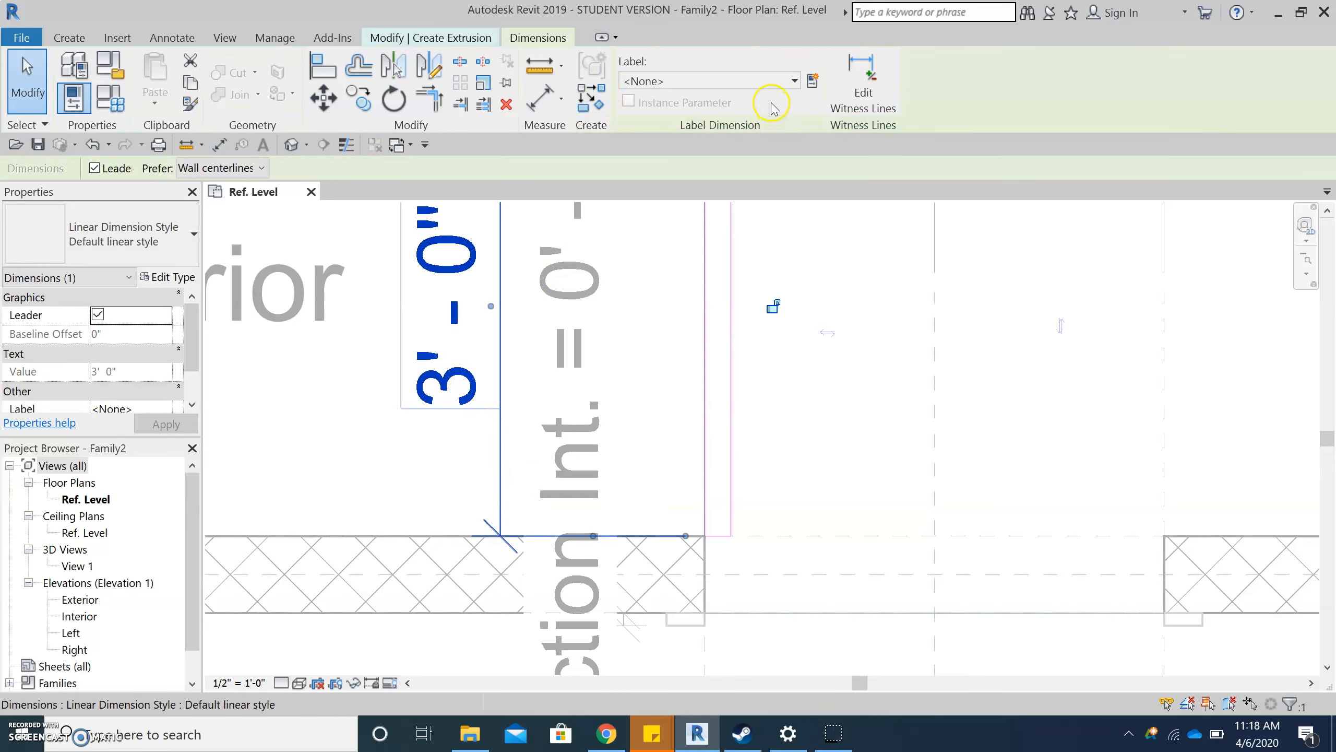
click(771, 84)
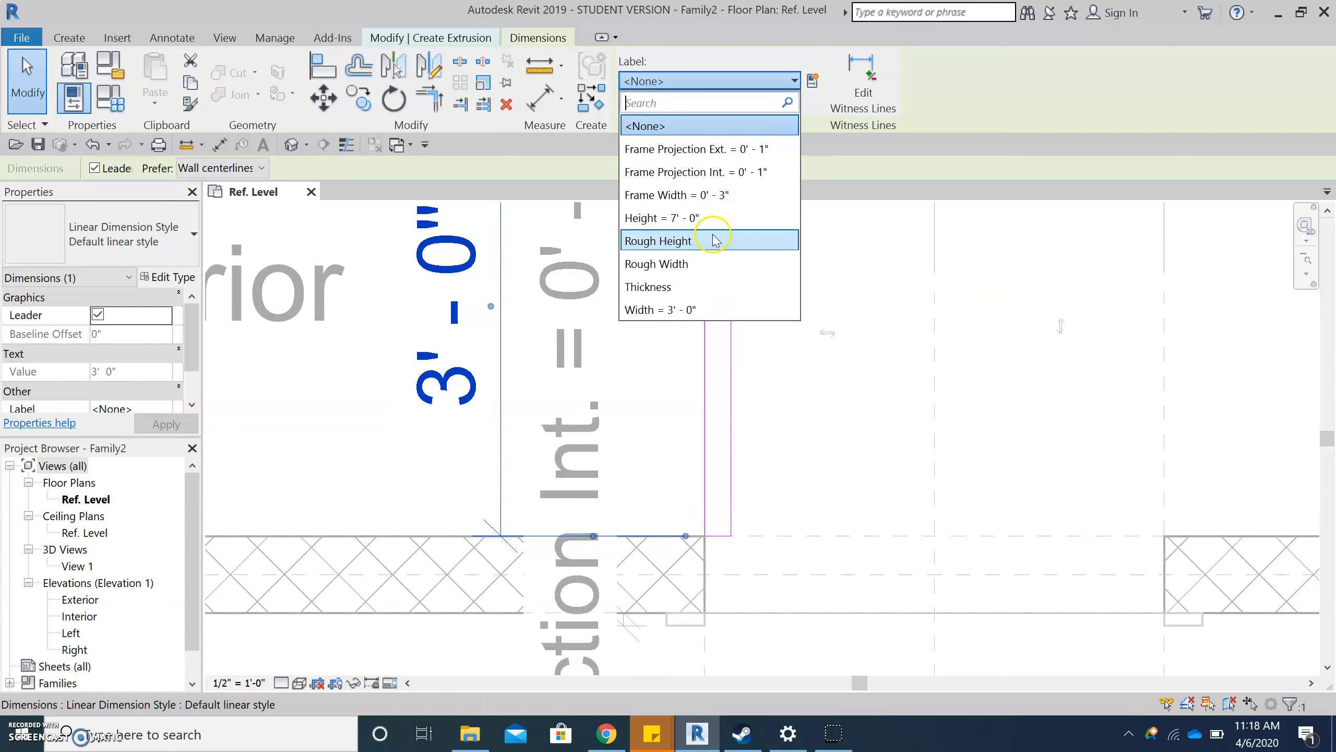
click(705, 311)
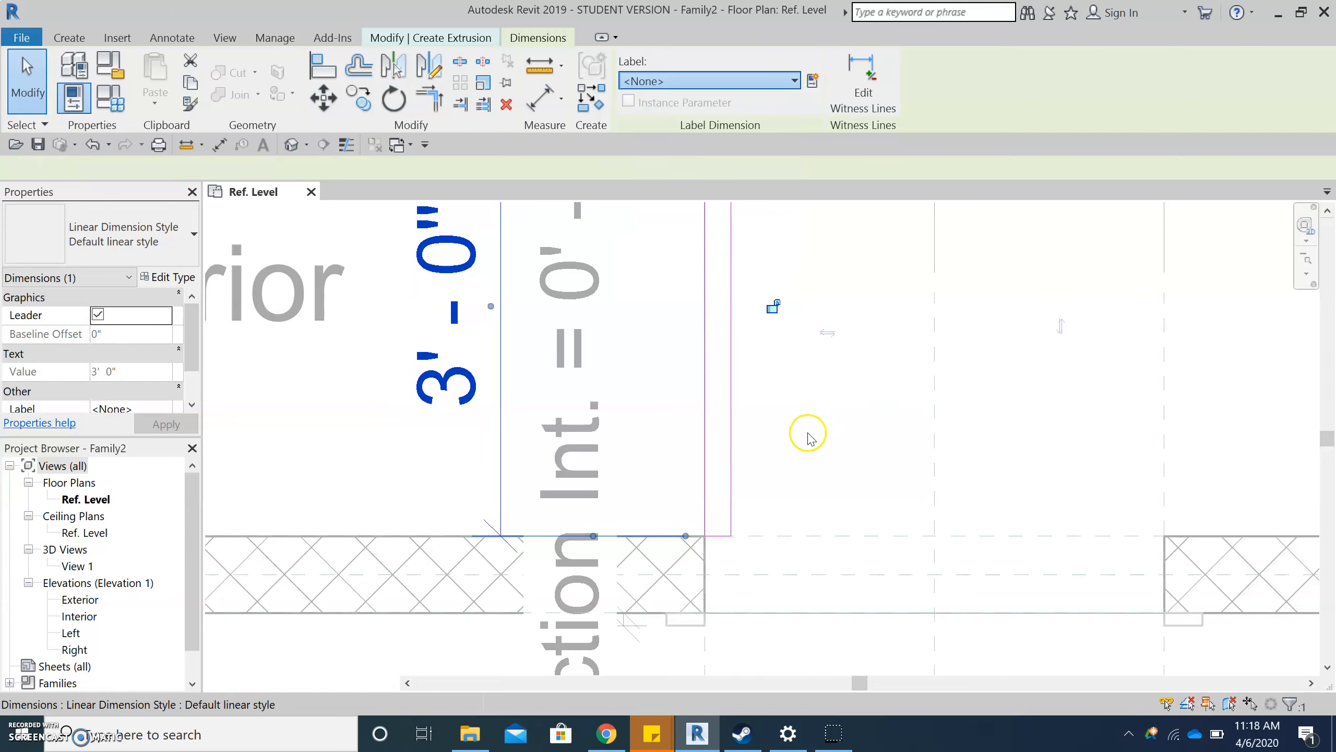
- Label the dimension across the door panel's short side with the Thickness parameter
scroll(783, 400, down, 2)
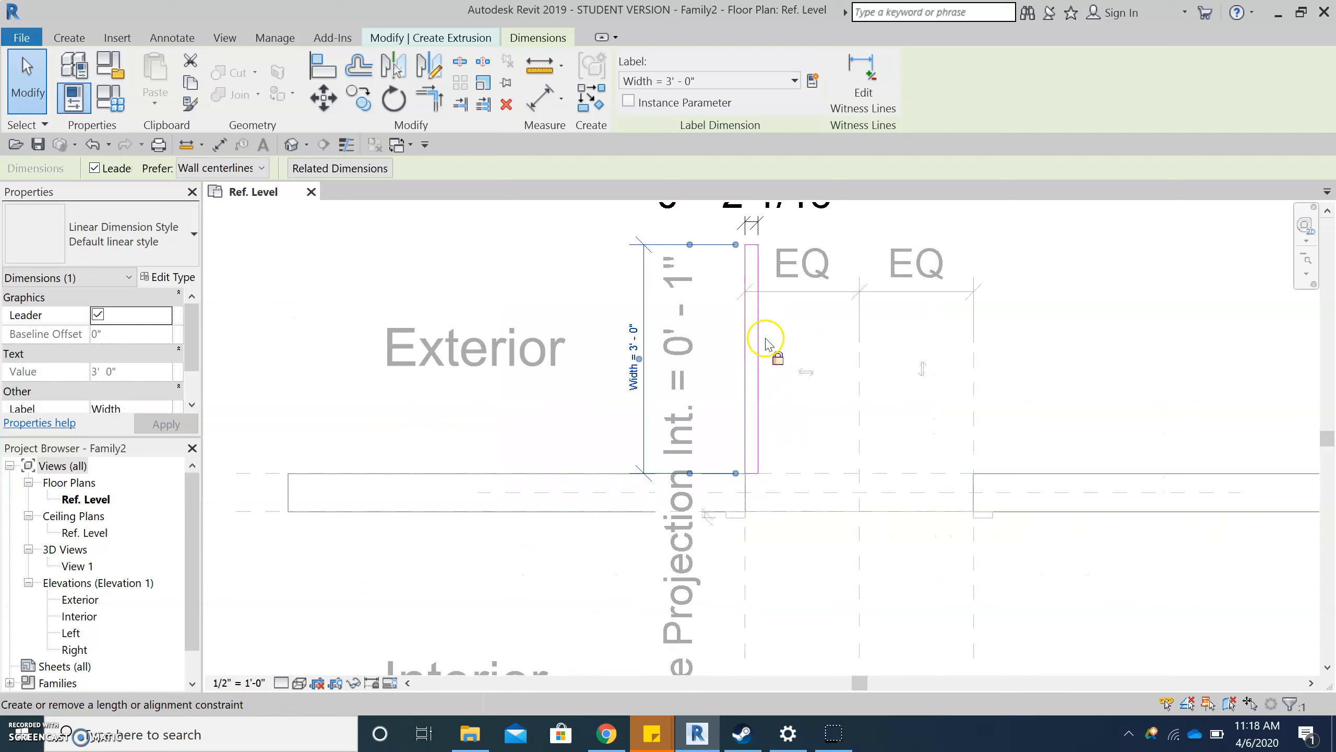
click(757, 218)
click(745, 84)
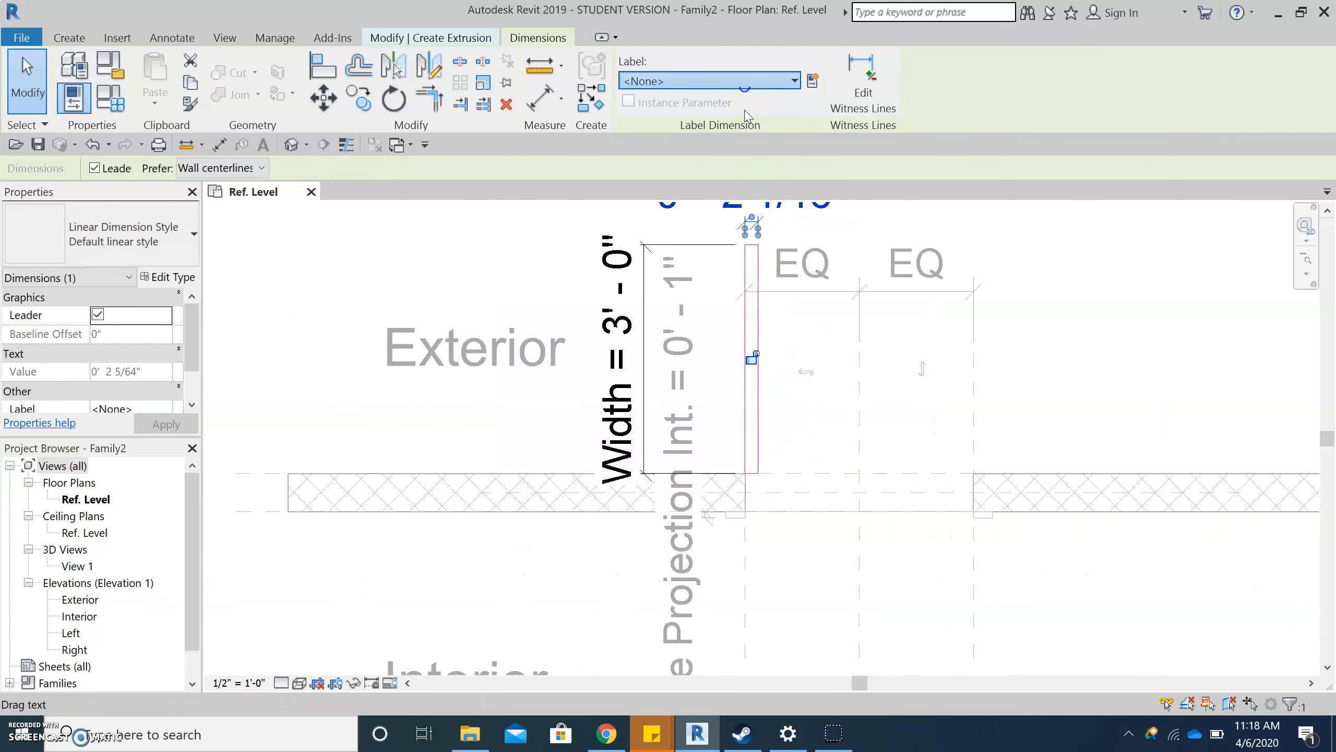
click(708, 288)
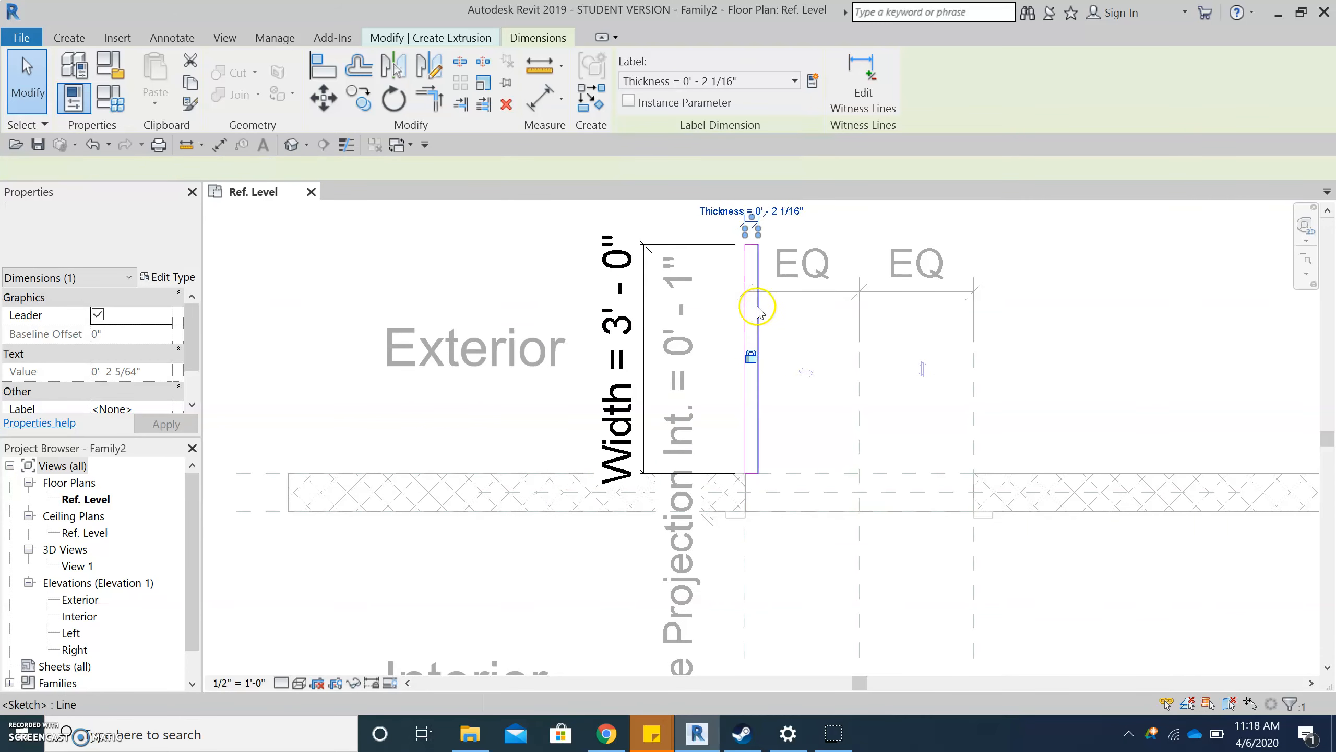
- Set the Thickness parameter to 1 3/4" in the family types and apply it to the door panel
click(102, 95)
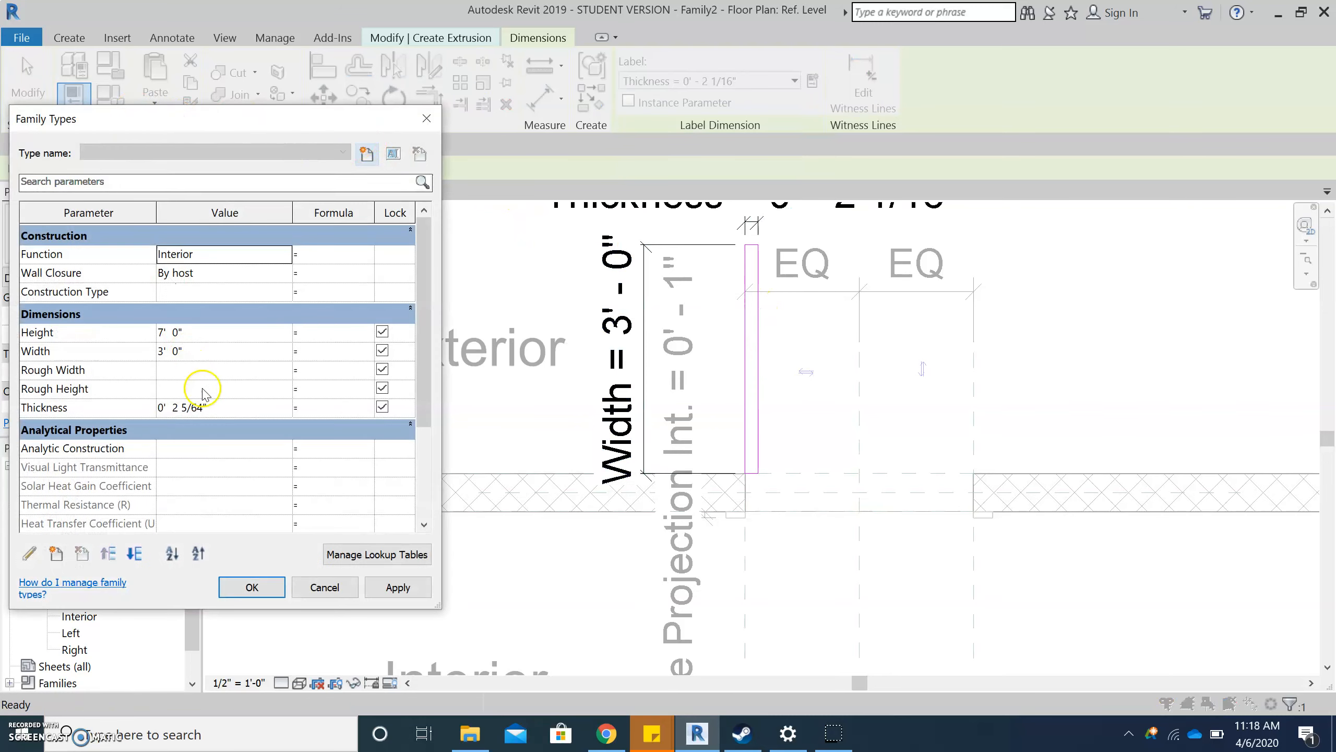
click(231, 408)
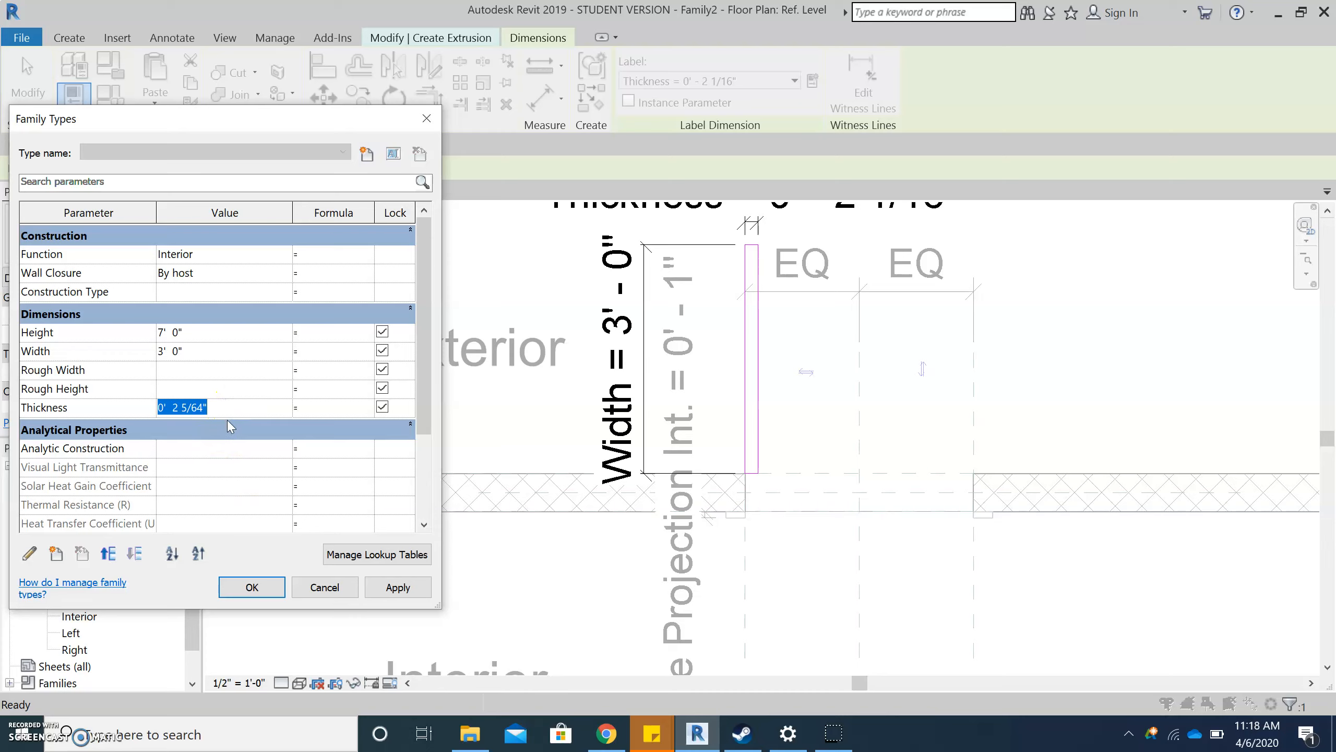
text(1 3/)
click(340, 390)
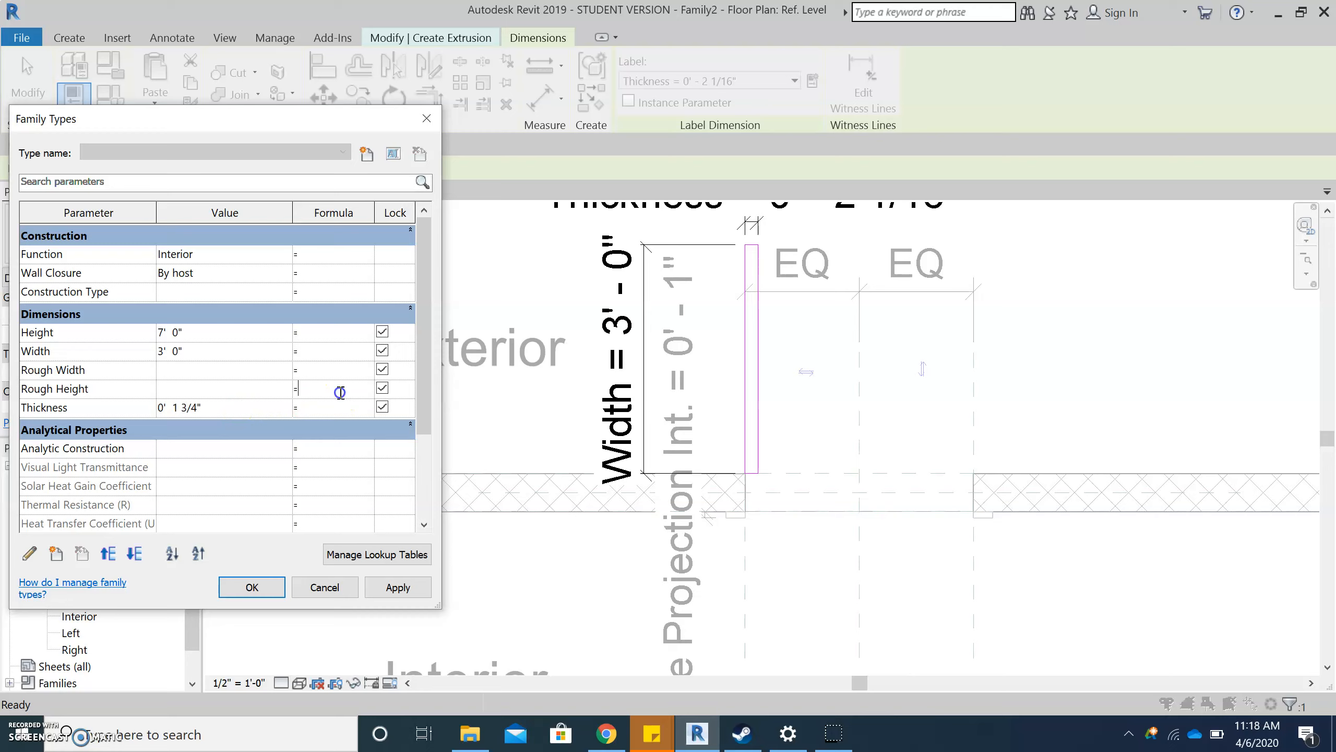
click(413, 598)
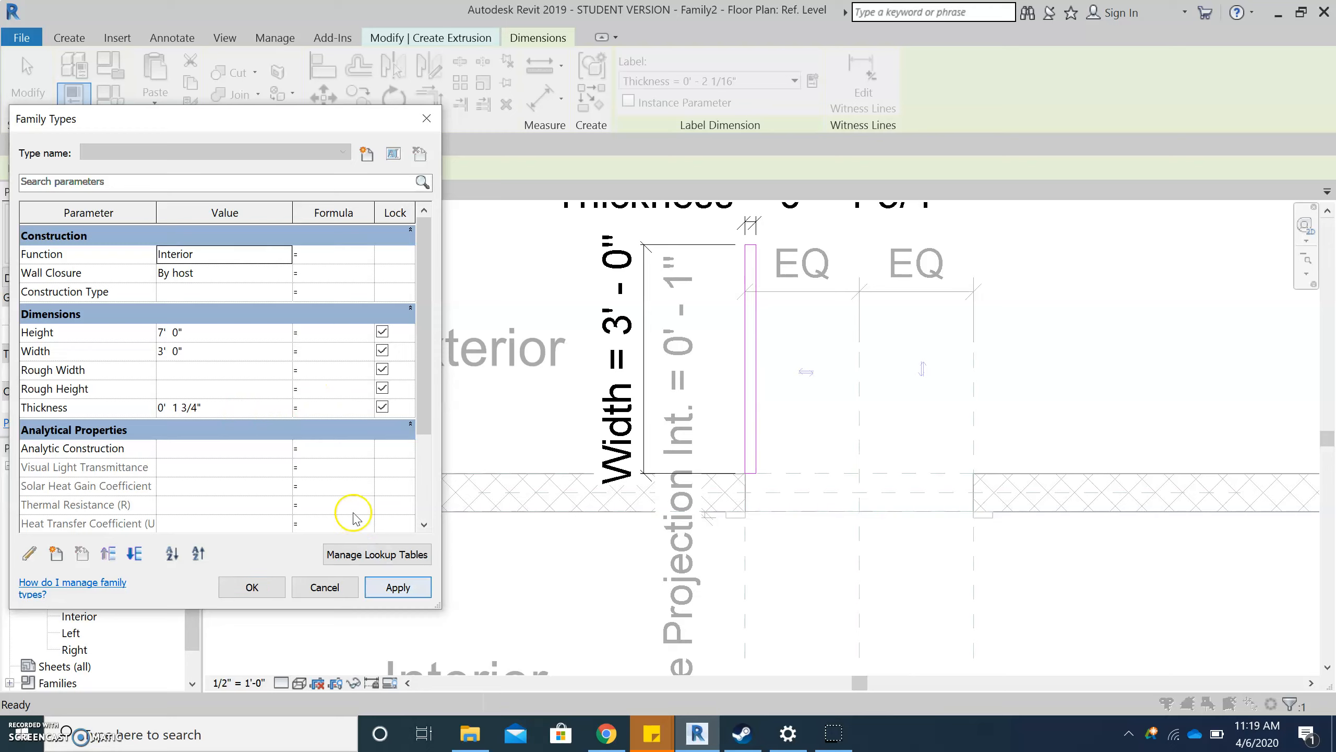
click(259, 586)
click(807, 529)
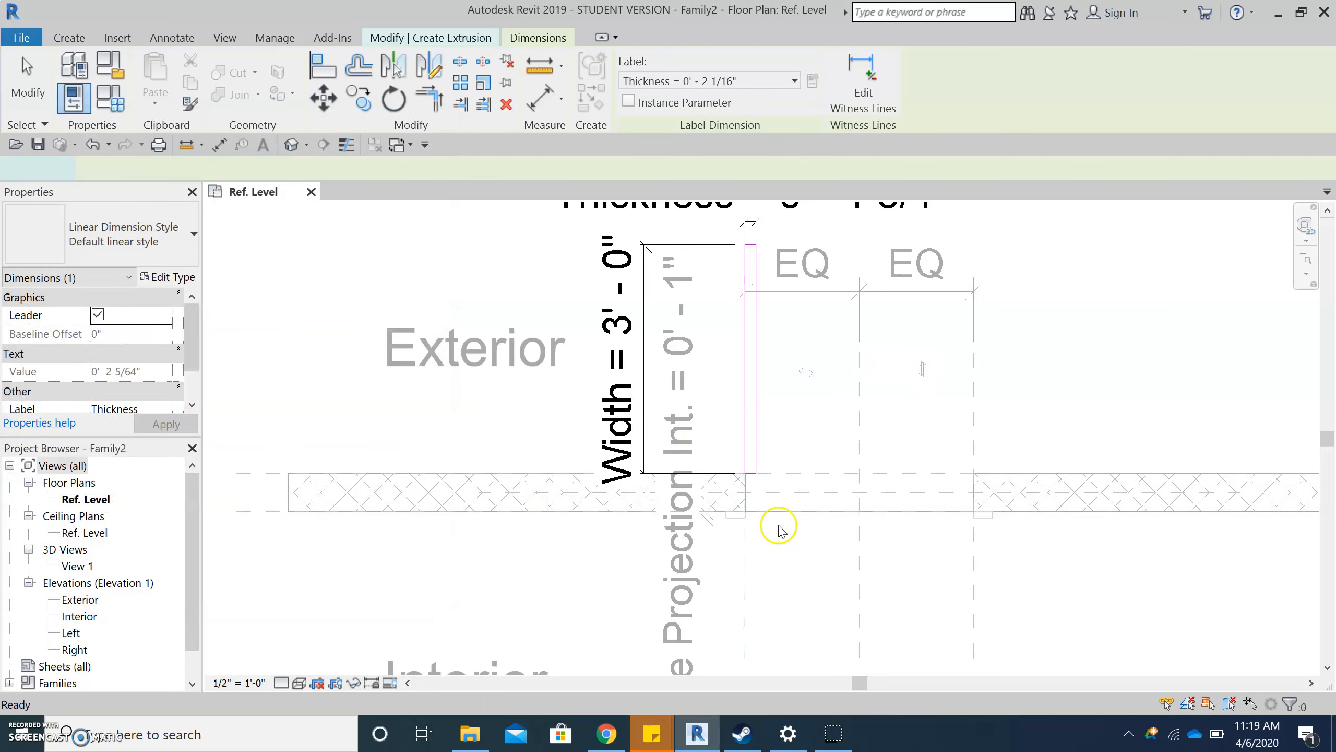
- Finish the door panel's extrusion sketch
scroll(785, 493, up, 3)
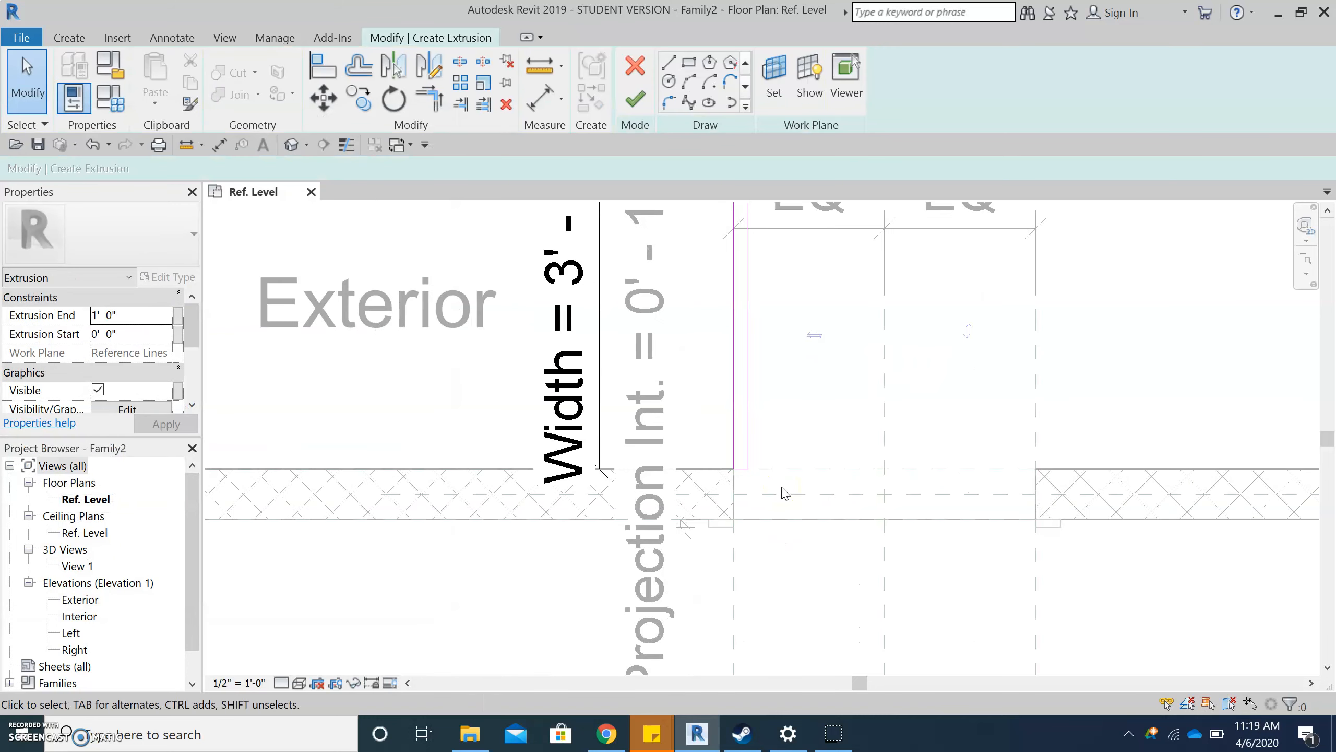
scroll(784, 490, down, 2)
click(797, 441)
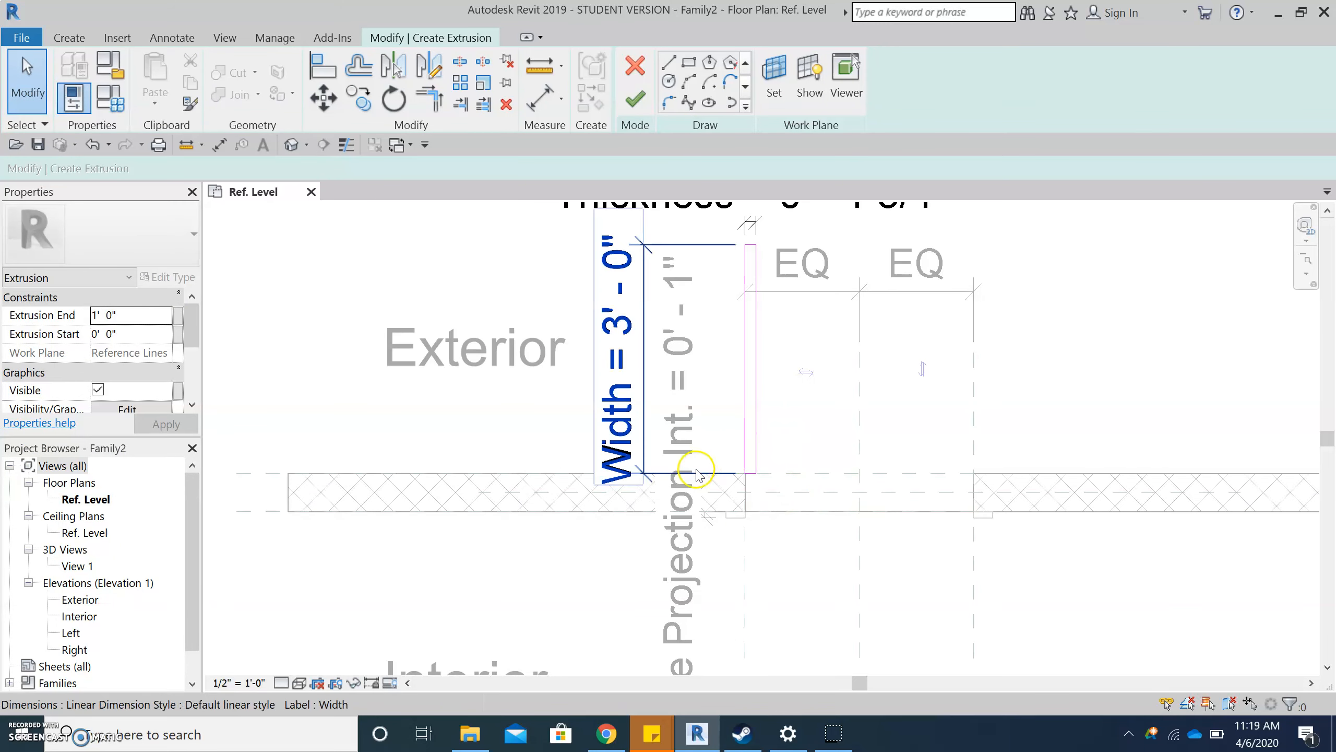
click(635, 102)
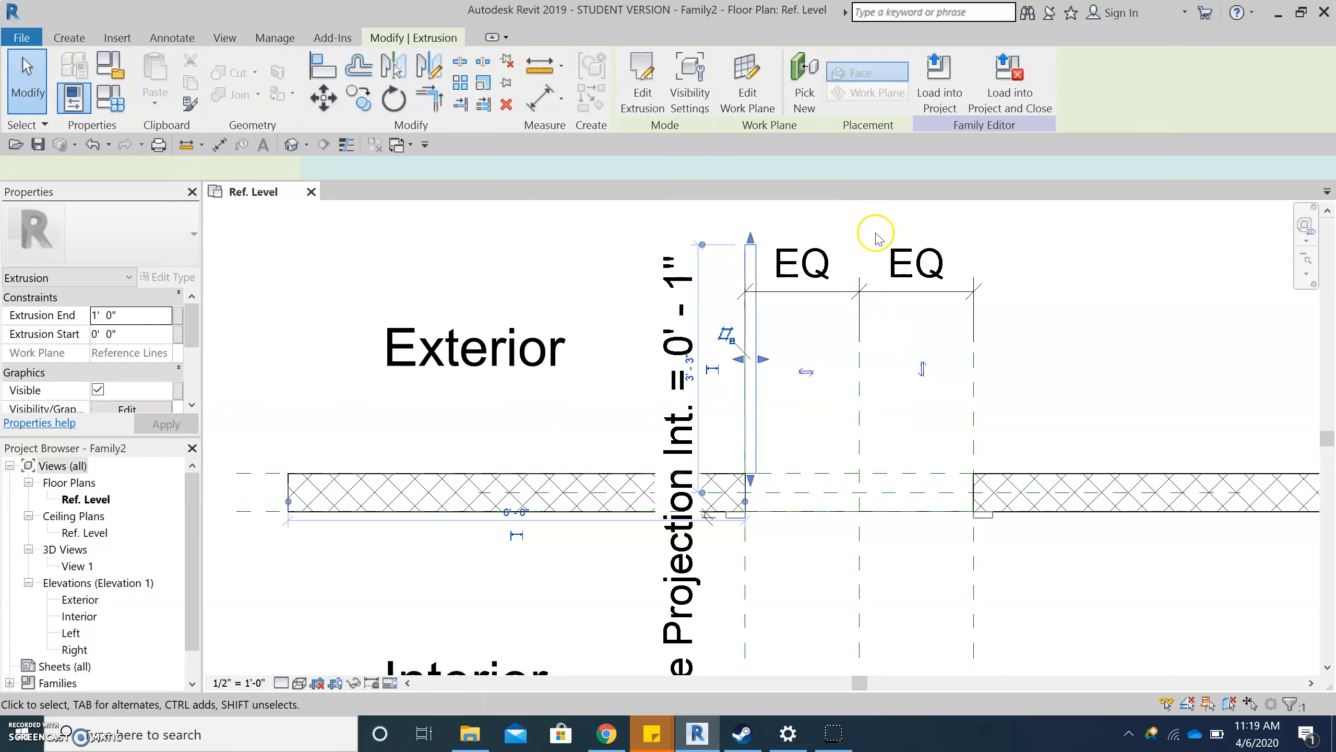
- Add an angular dimension between the hinge reference line and the reference plane along the wall's exterior face, with its arc beyond the opening
scroll(875, 239, up, 1)
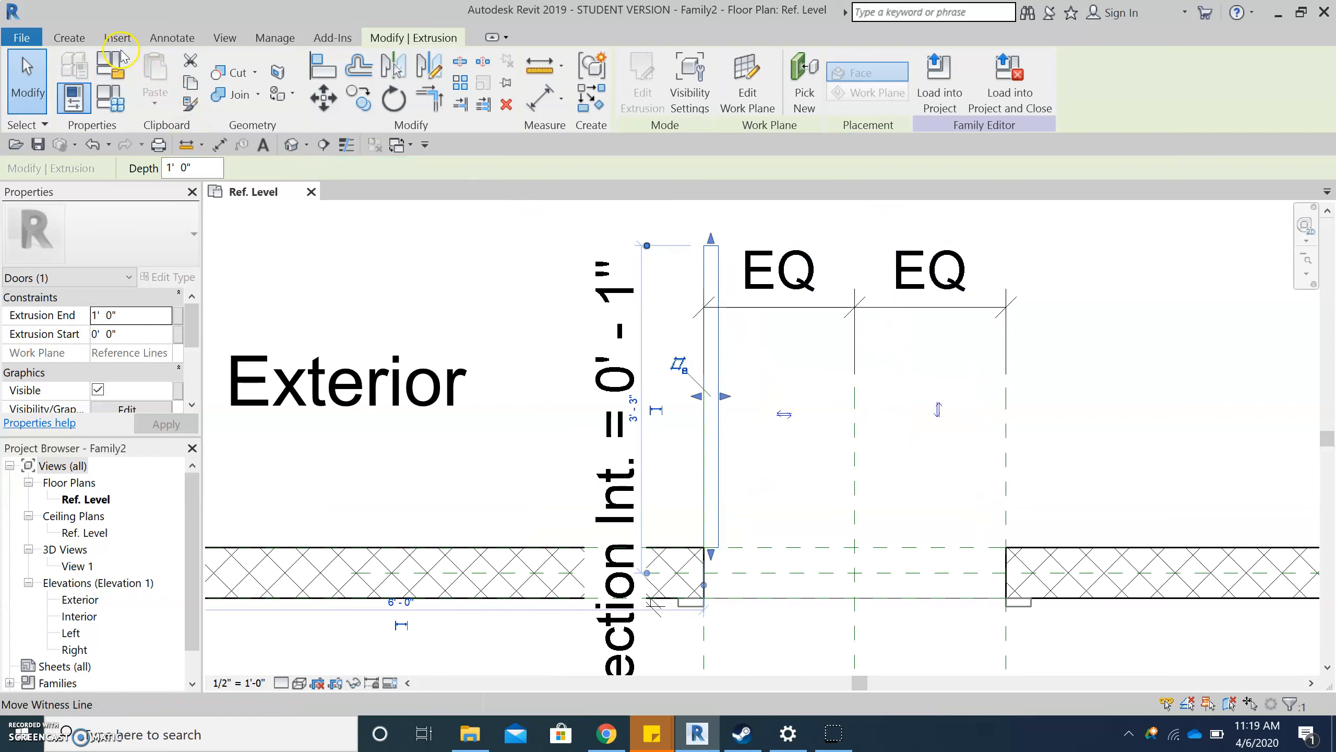
click(169, 38)
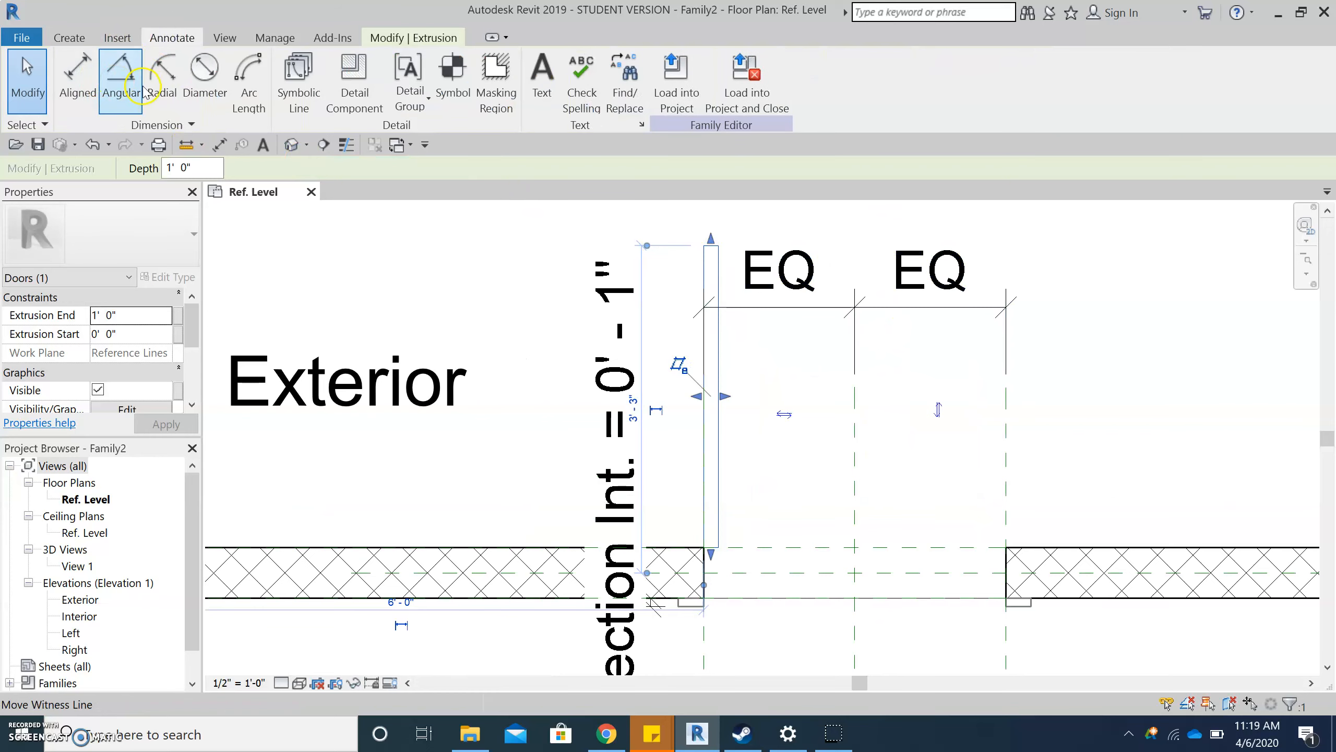
click(128, 93)
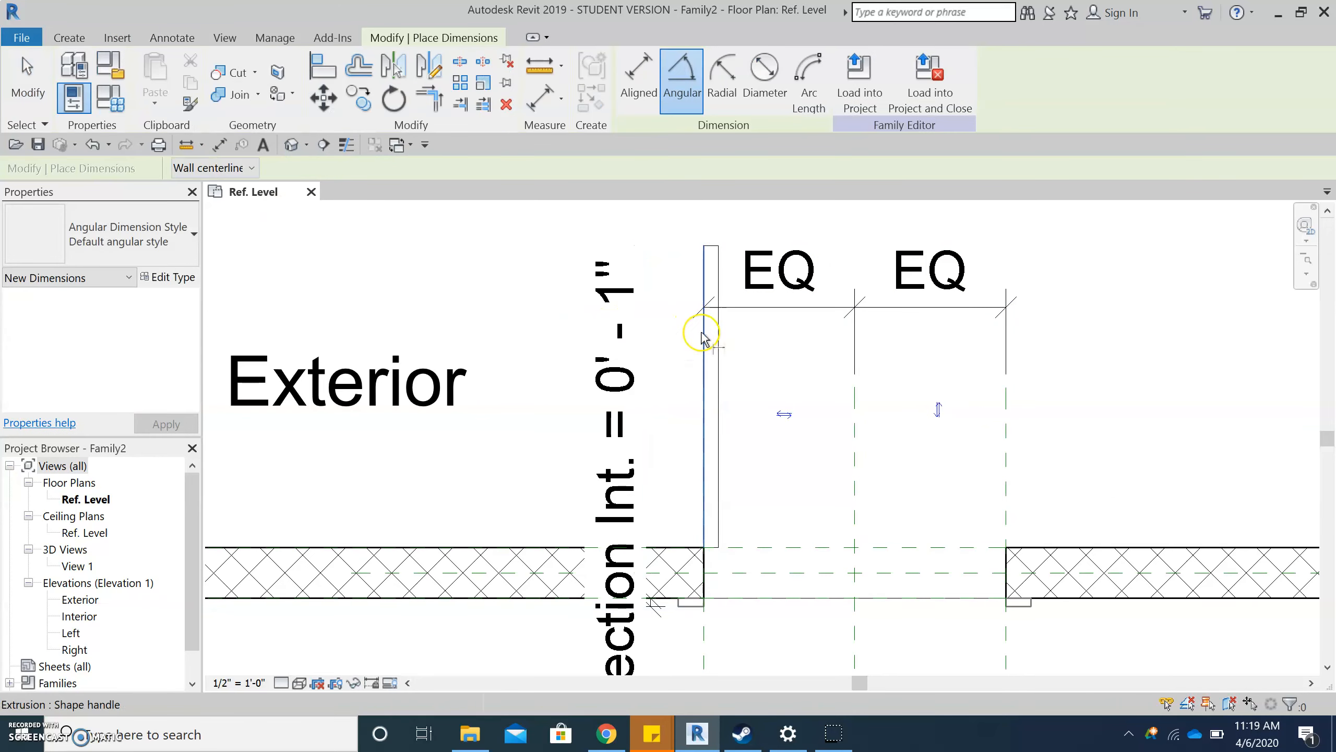
key(Tab)
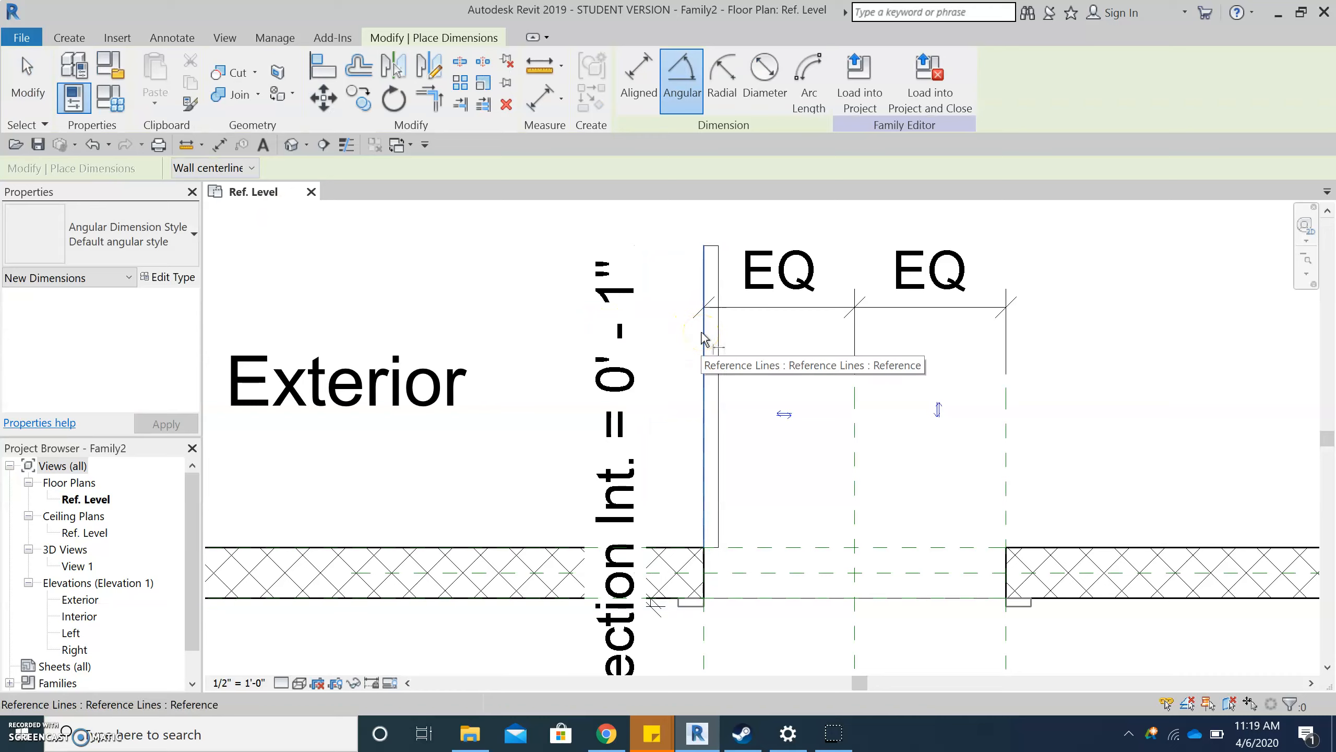
click(705, 338)
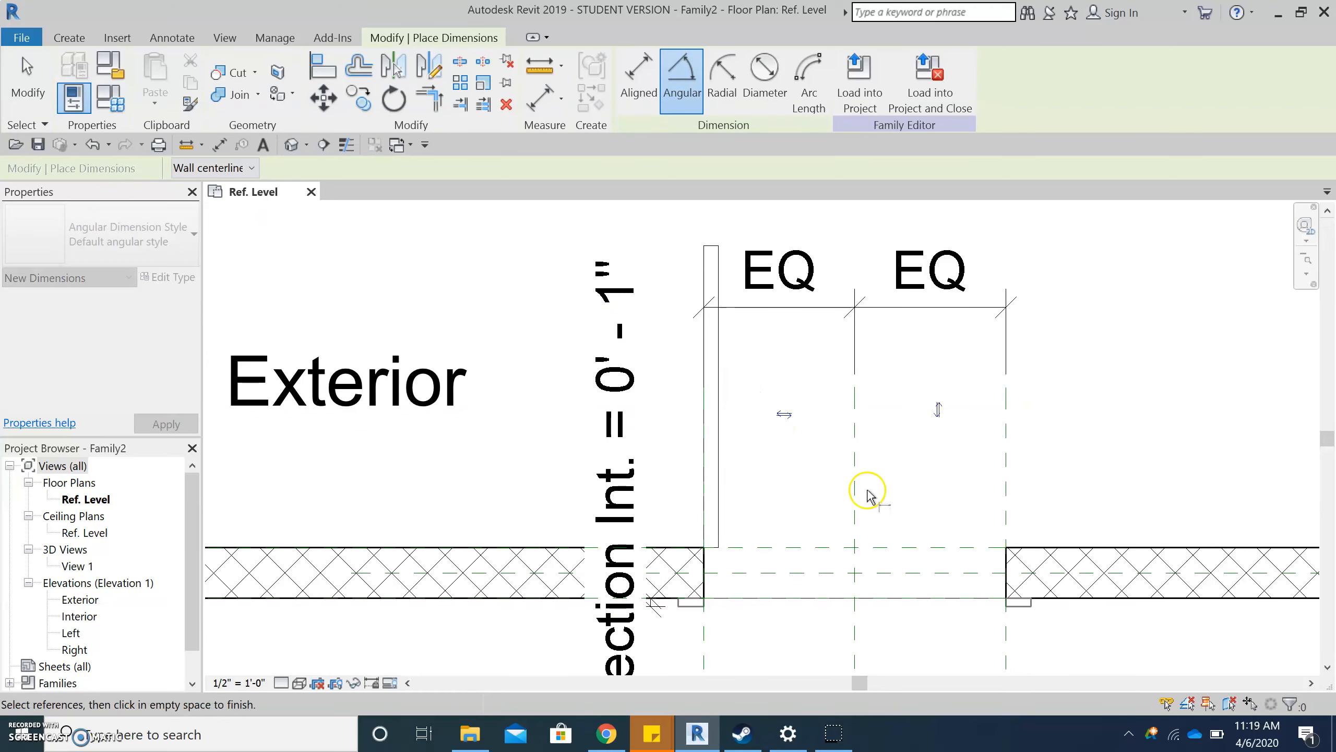
click(934, 547)
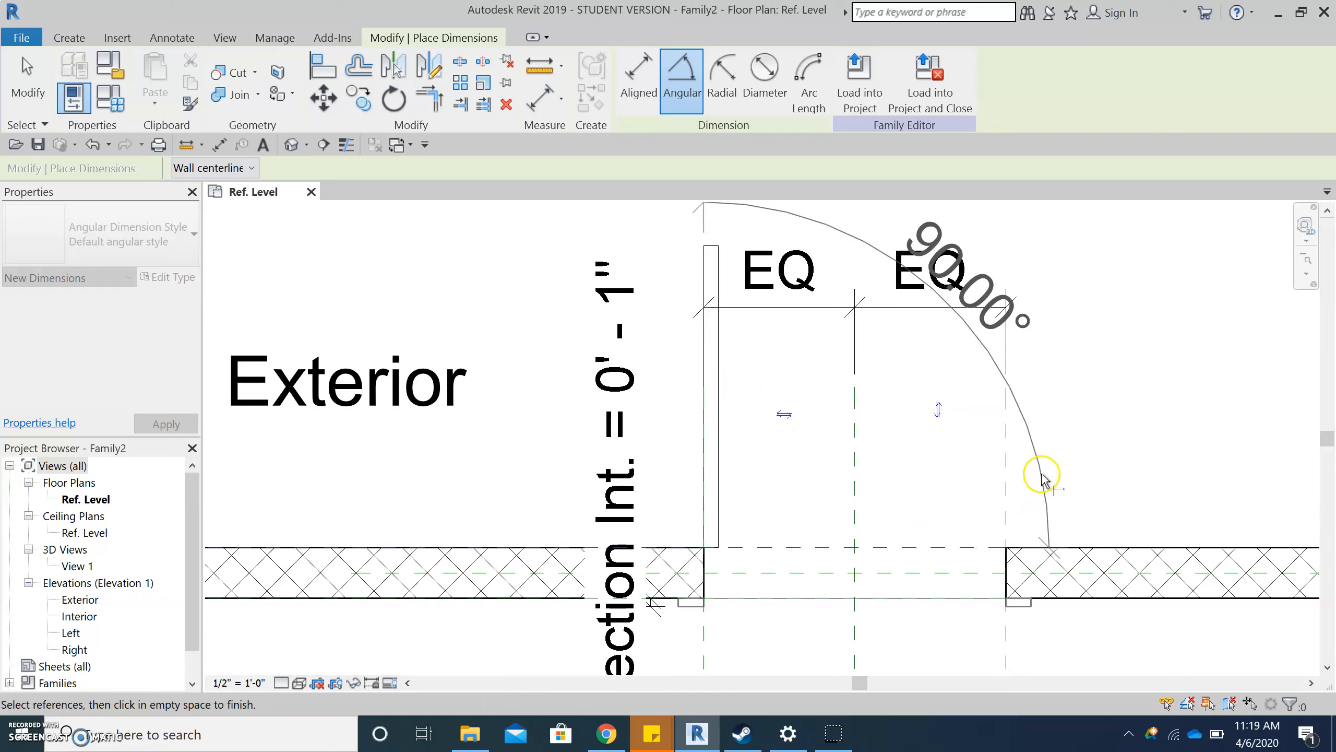
click(1051, 458)
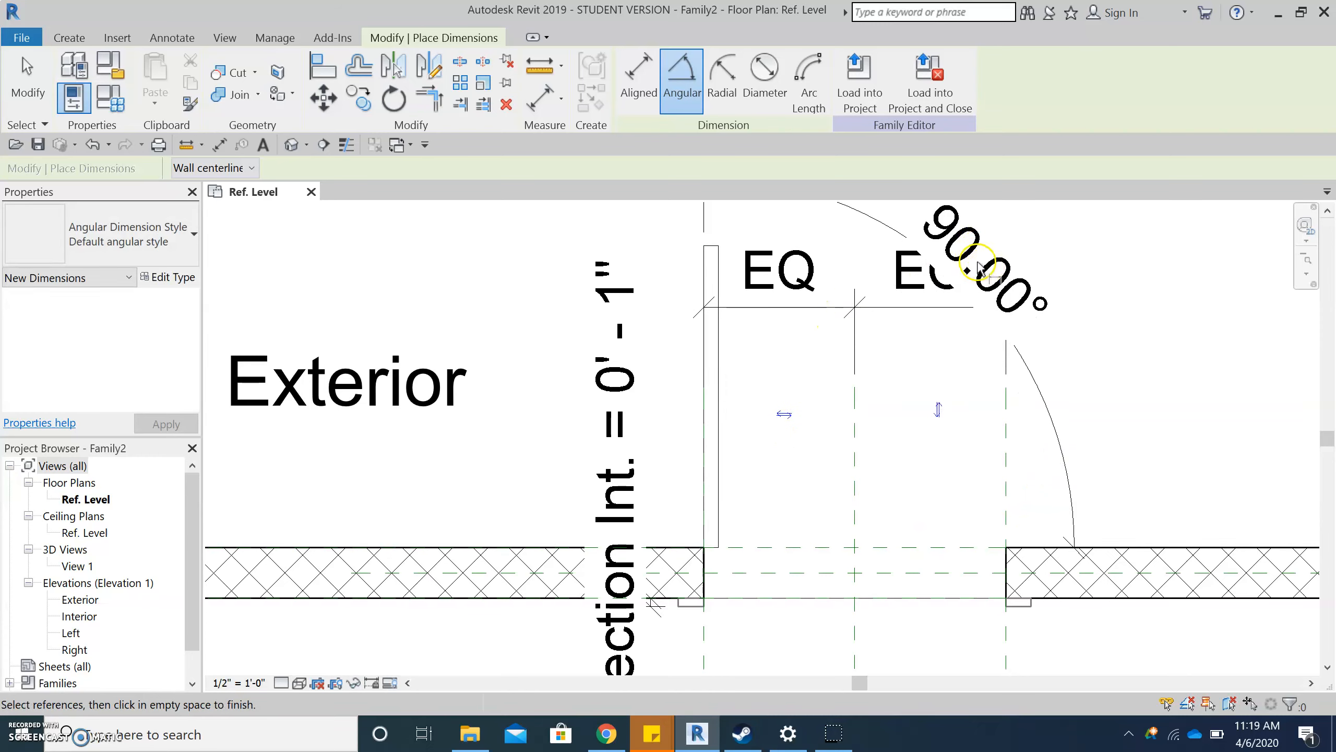
key(Escape)
key(Escape)
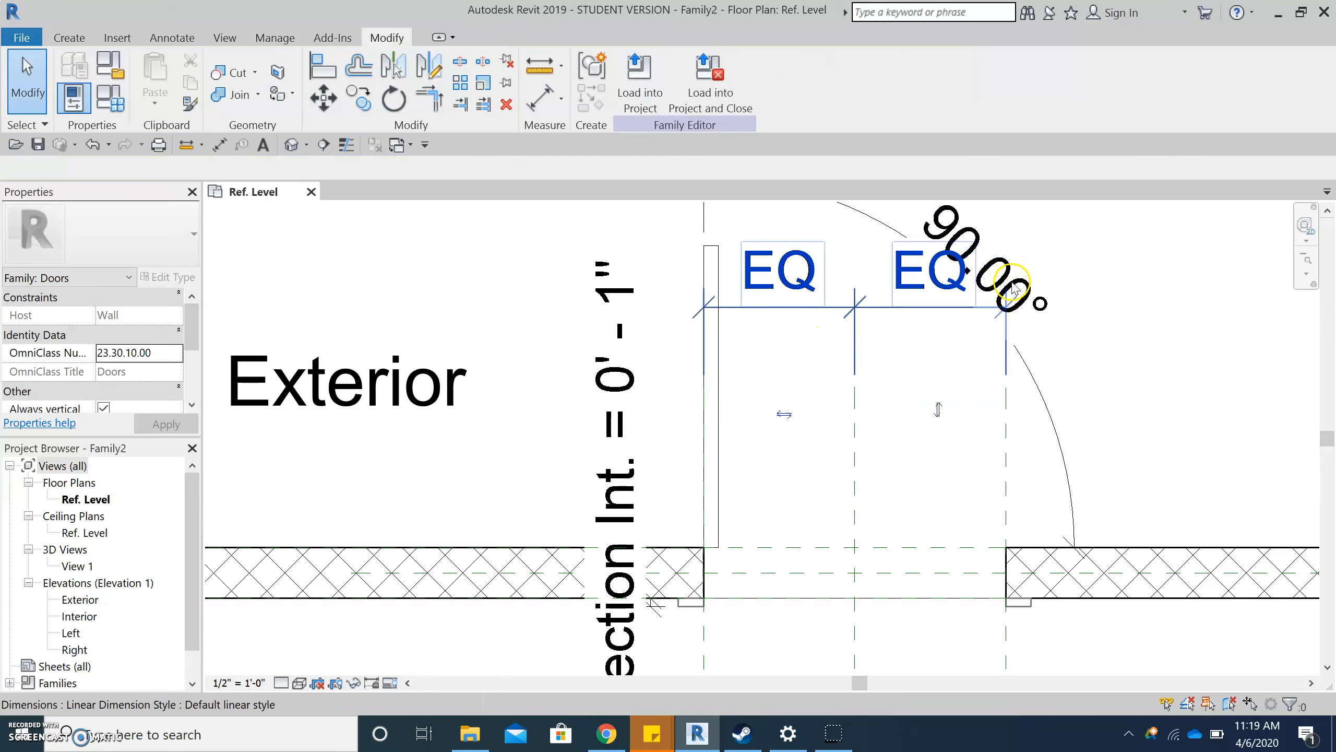
- Label the angular dimension with a new type-based family parameter named doorAngle, grouped under Dimensions
click(1013, 278)
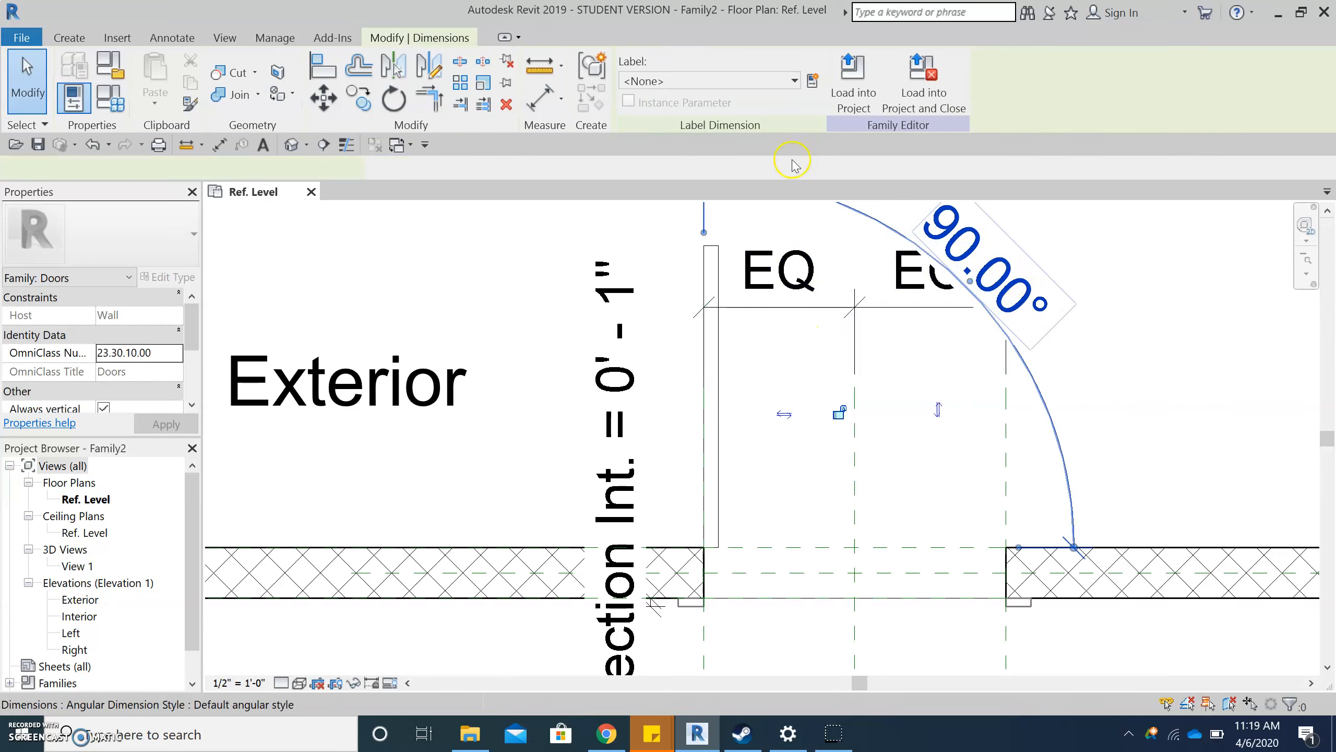
click(810, 80)
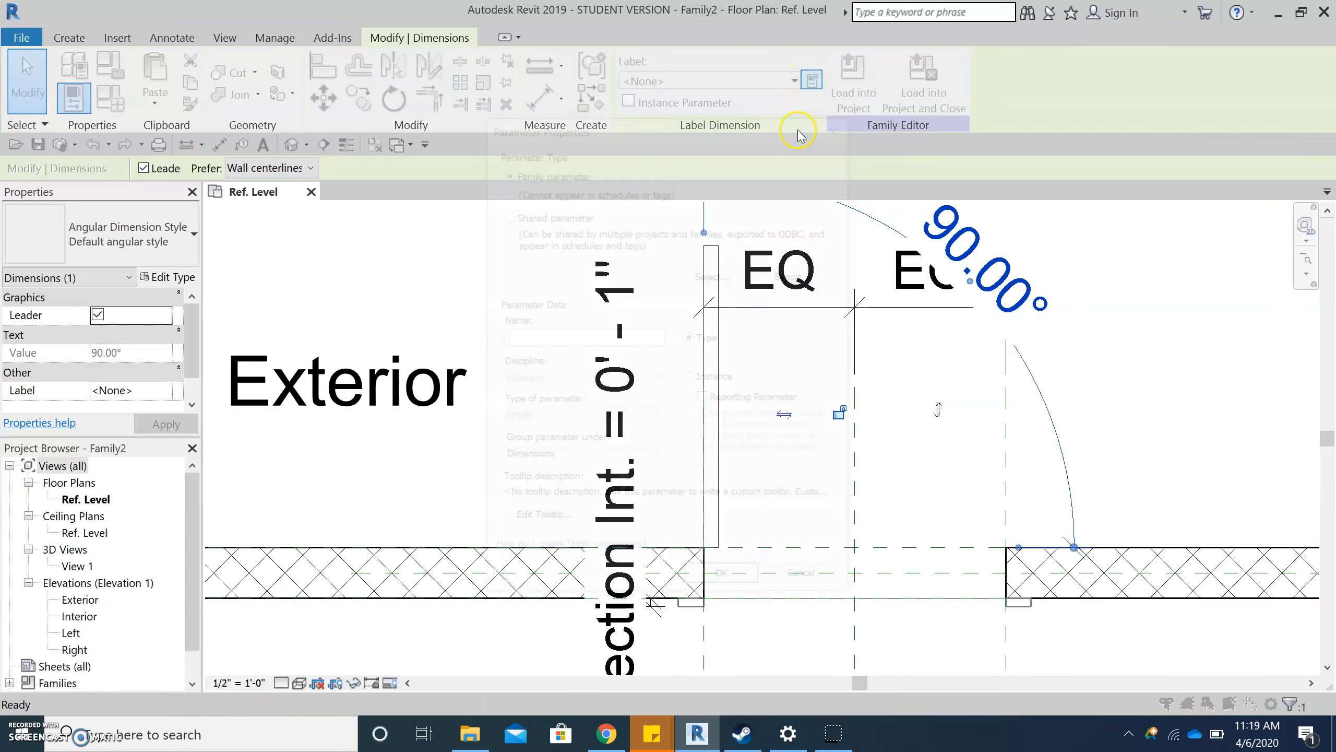
text(doorAngle)
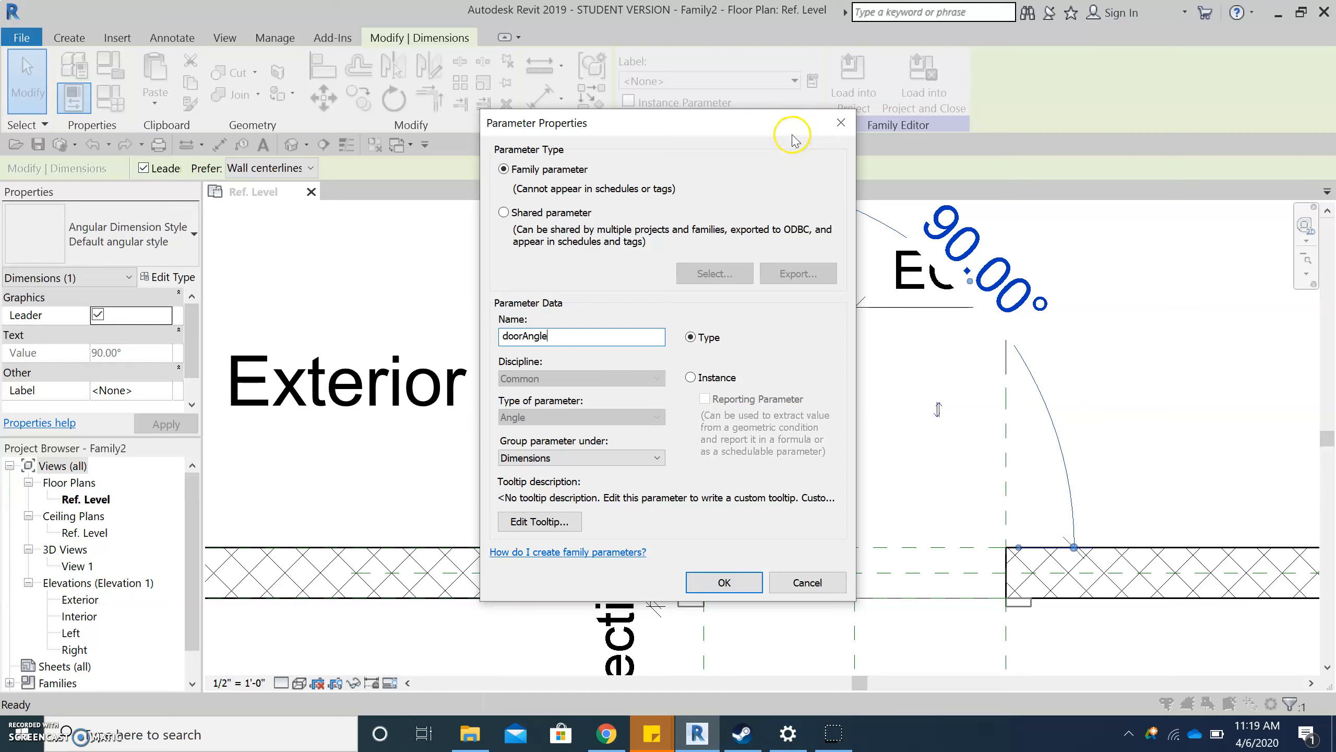
click(728, 588)
scroll(765, 356, down, 1)
scroll(766, 355, down, 1)
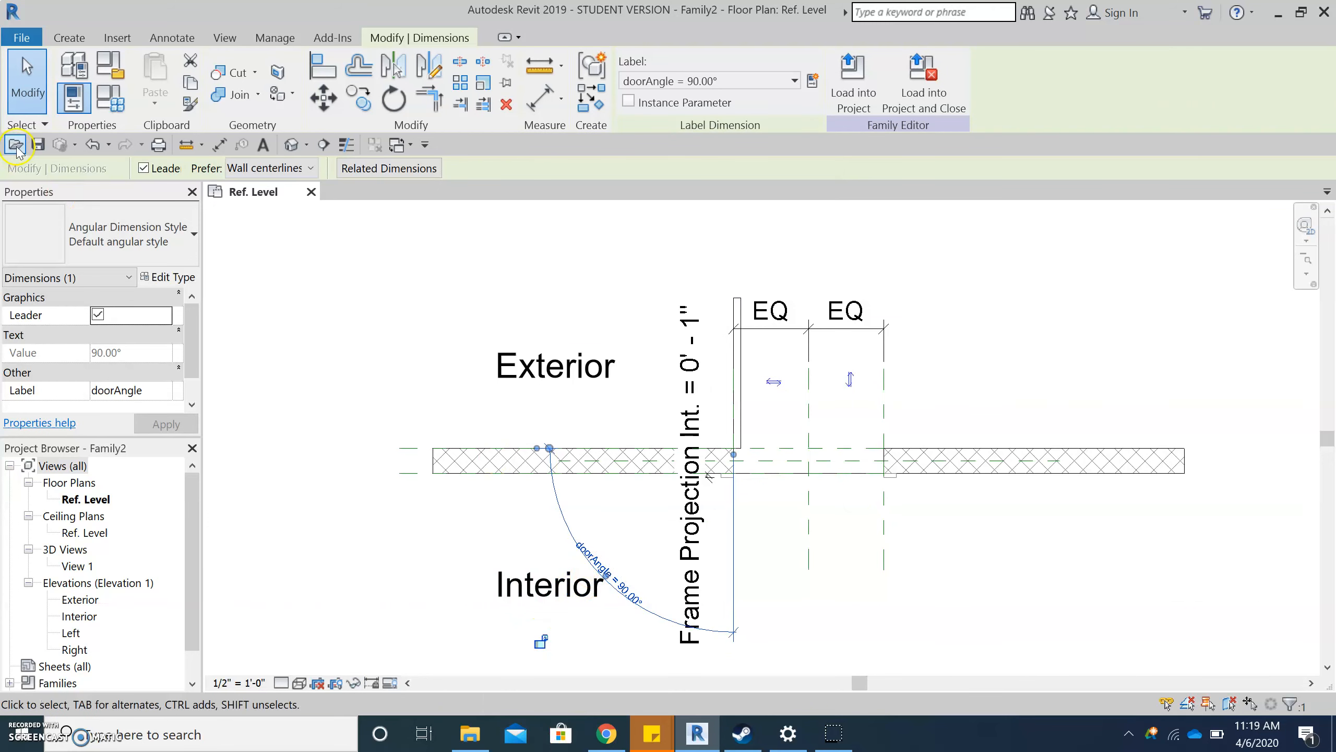
- Set the doorAngle parameter to 45° in the family types to test the panel's swing
click(89, 118)
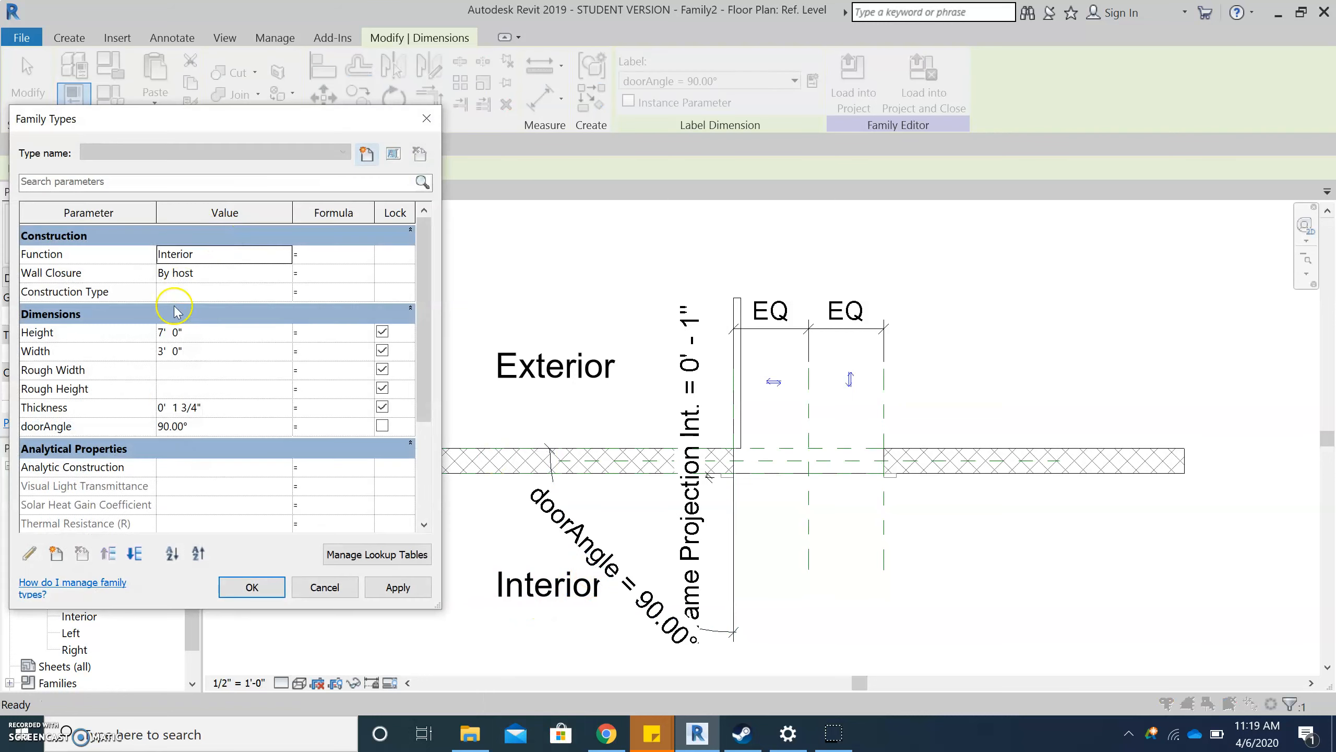
click(215, 433)
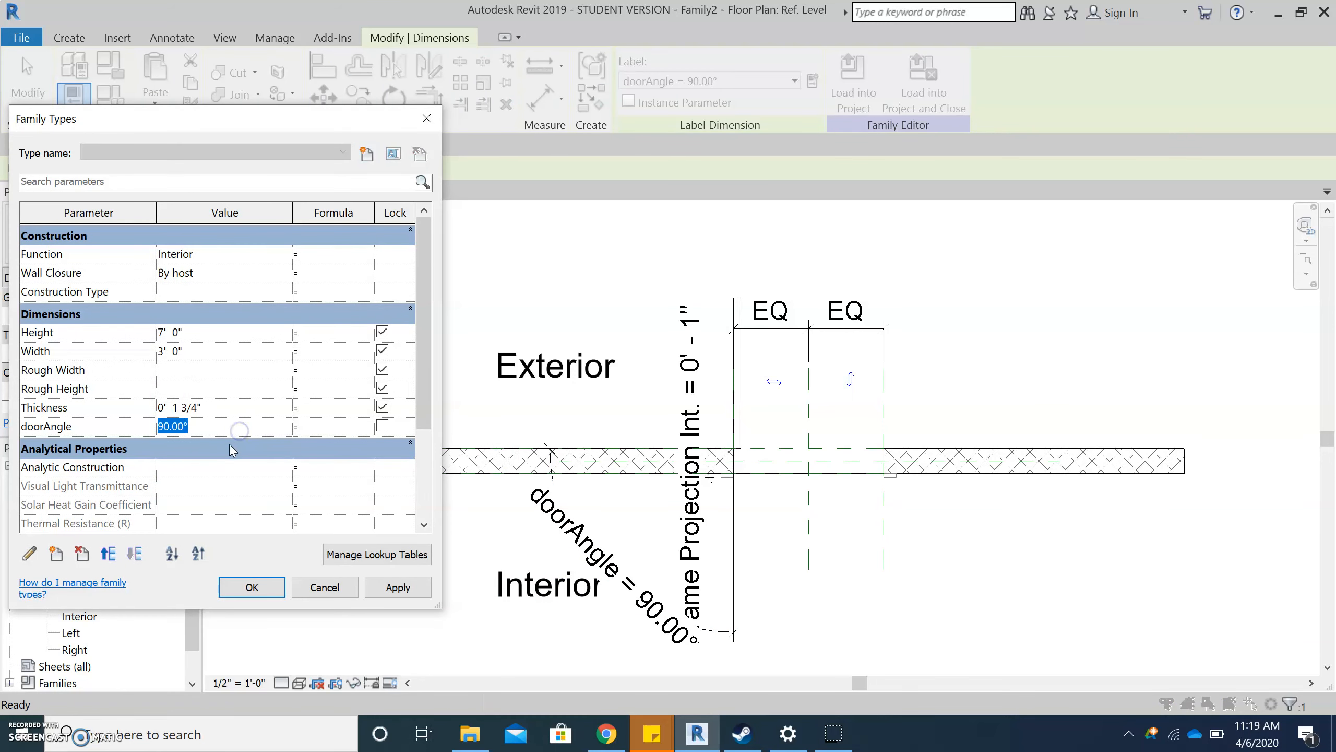
text(45)
click(378, 592)
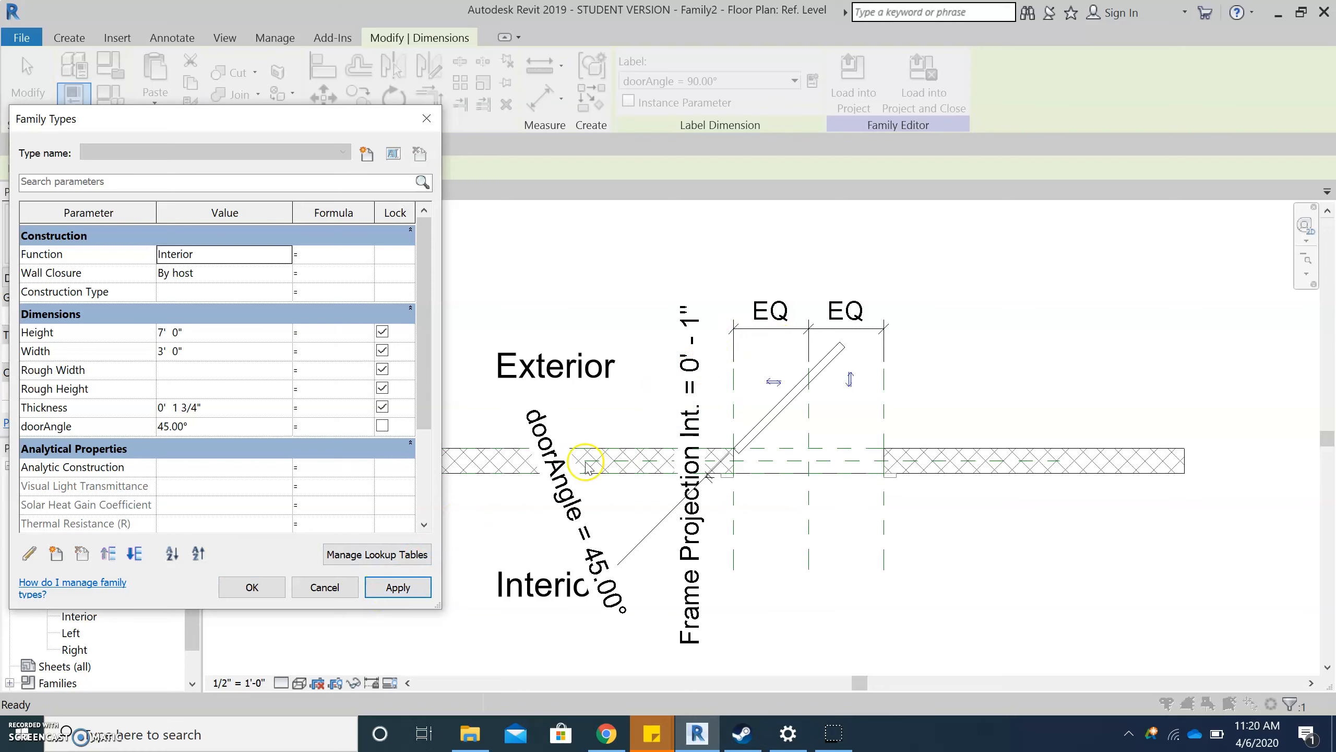
click(253, 588)
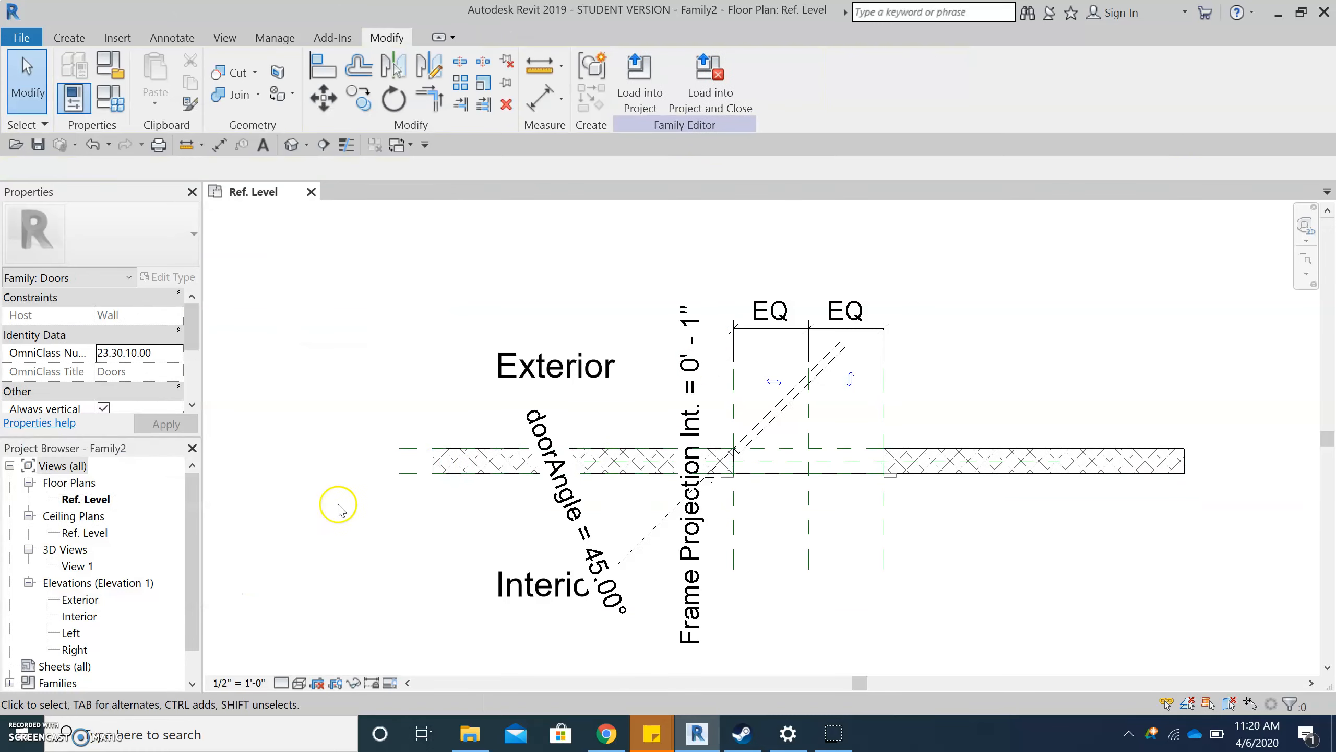
- Open the 3D view View 1 of the door family
click(70, 567)
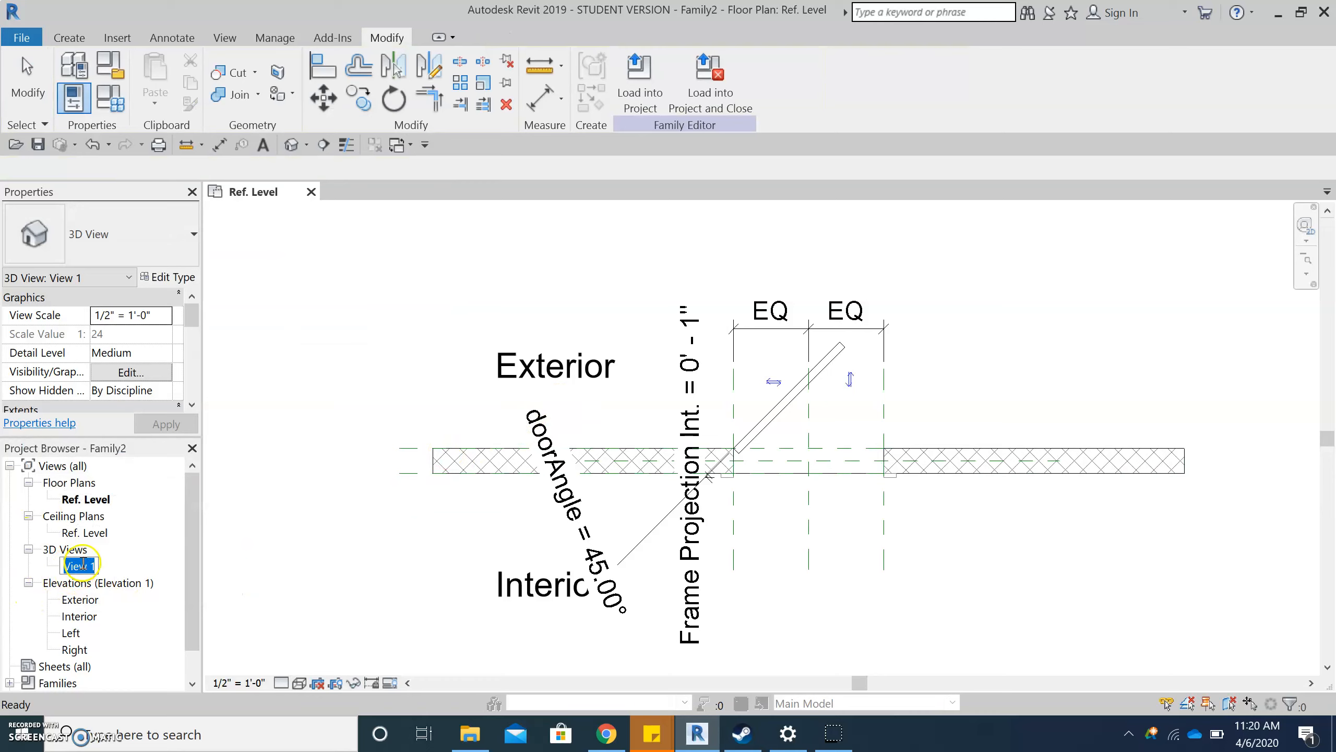
click(111, 564)
double_click(79, 566)
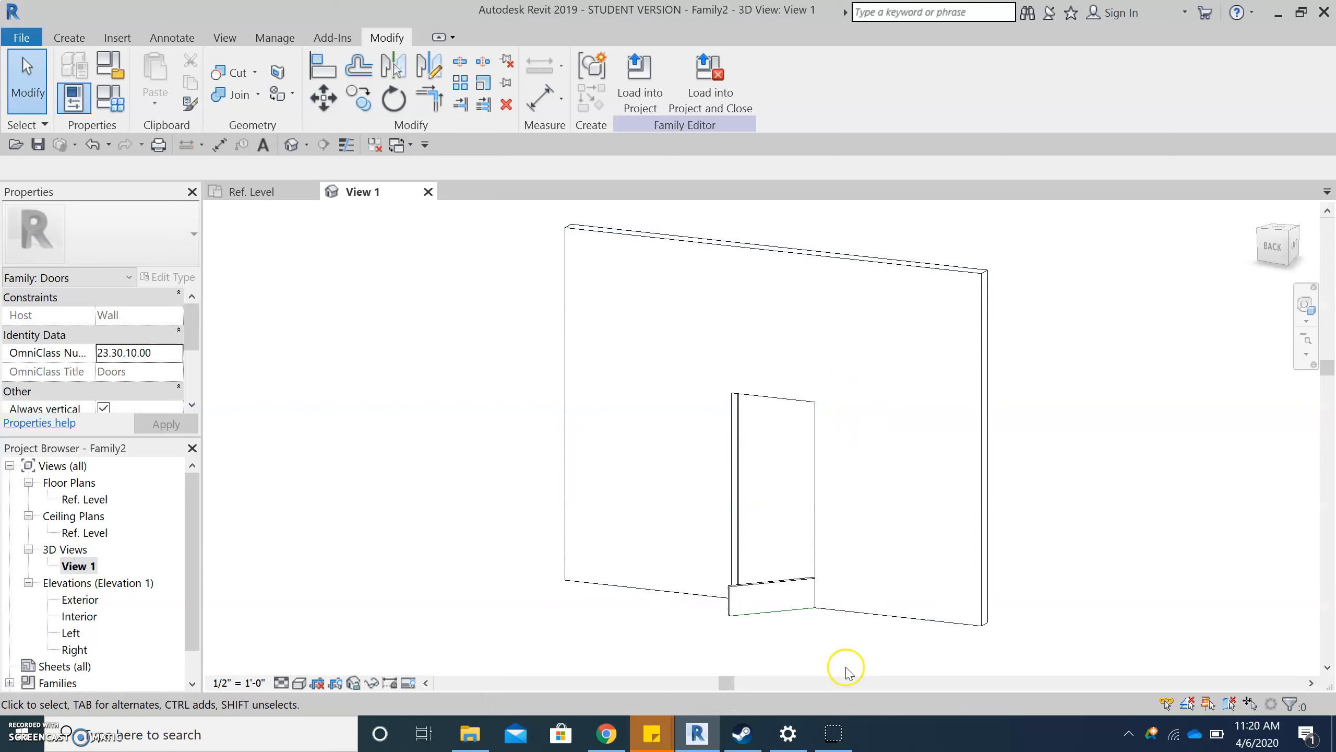
scroll(787, 607, up, 3)
scroll(683, 529, up, 3)
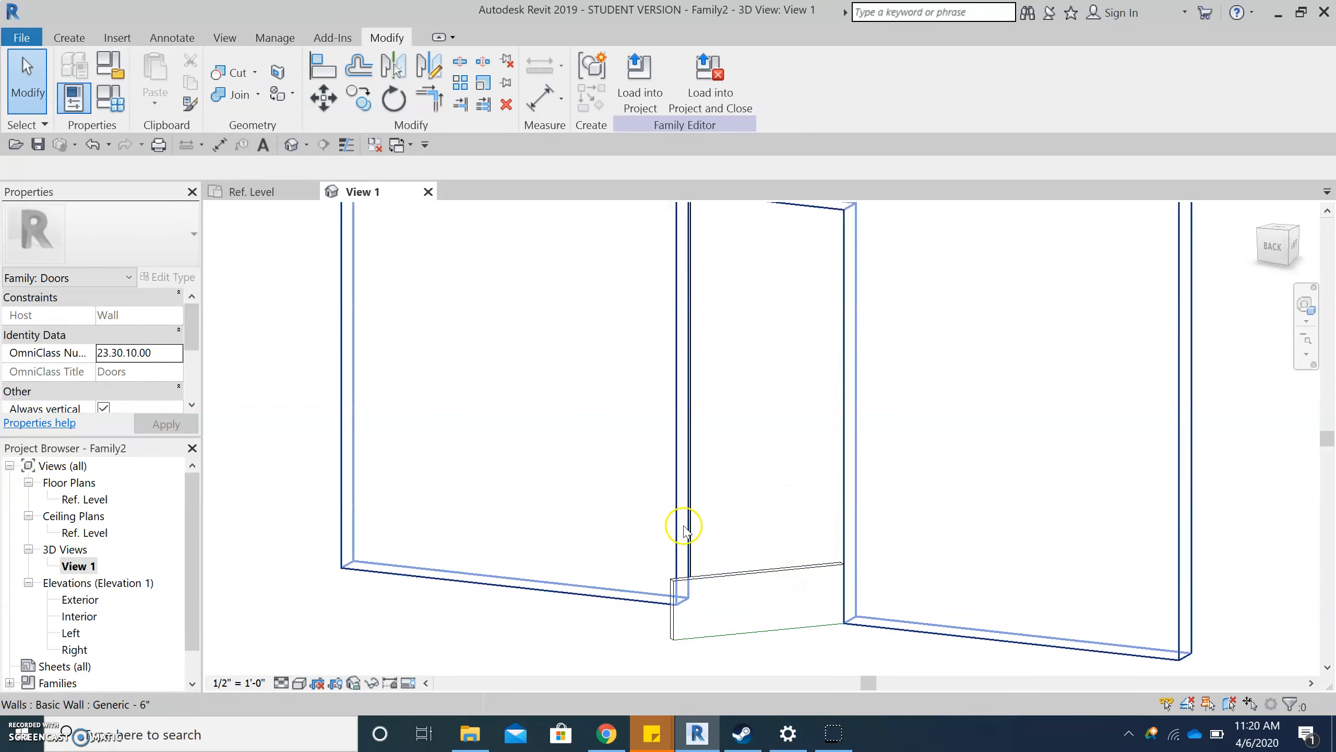
- Associate the door panel extrusion's Extrusion End with the Height family parameter
click(746, 578)
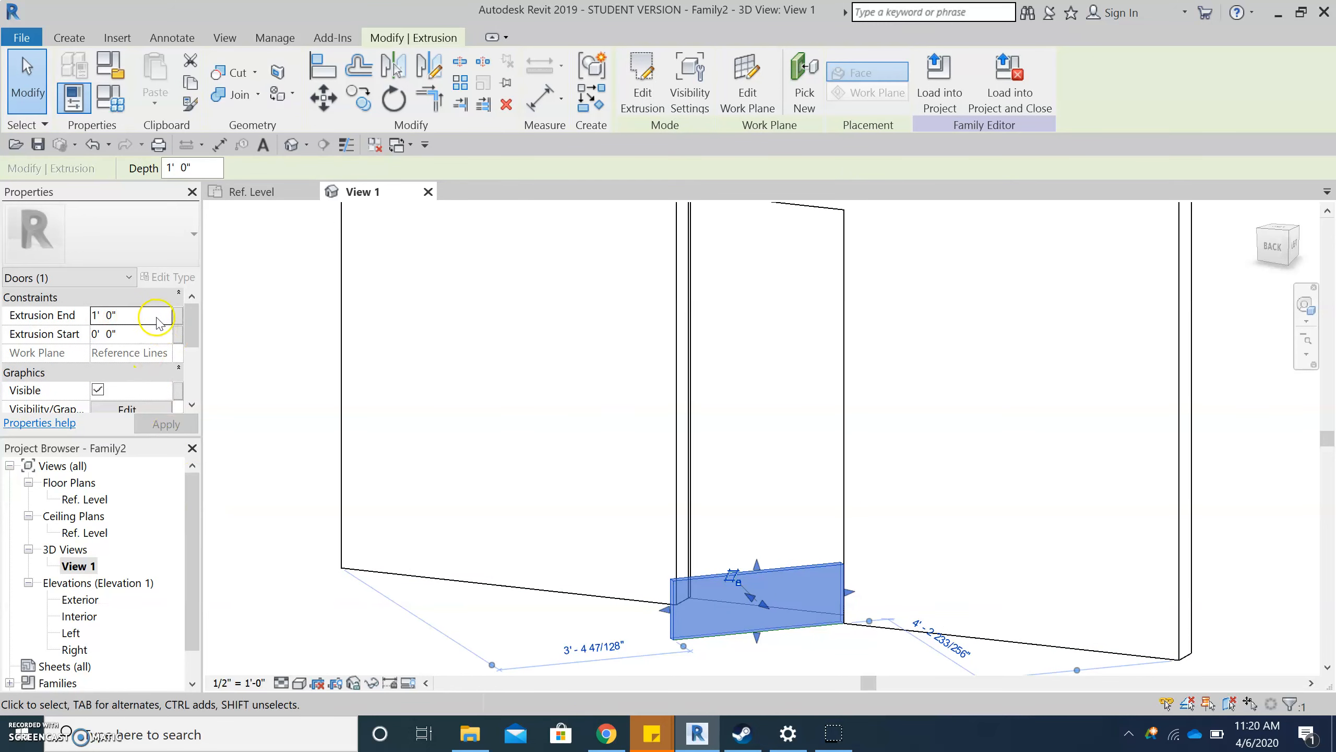
click(178, 317)
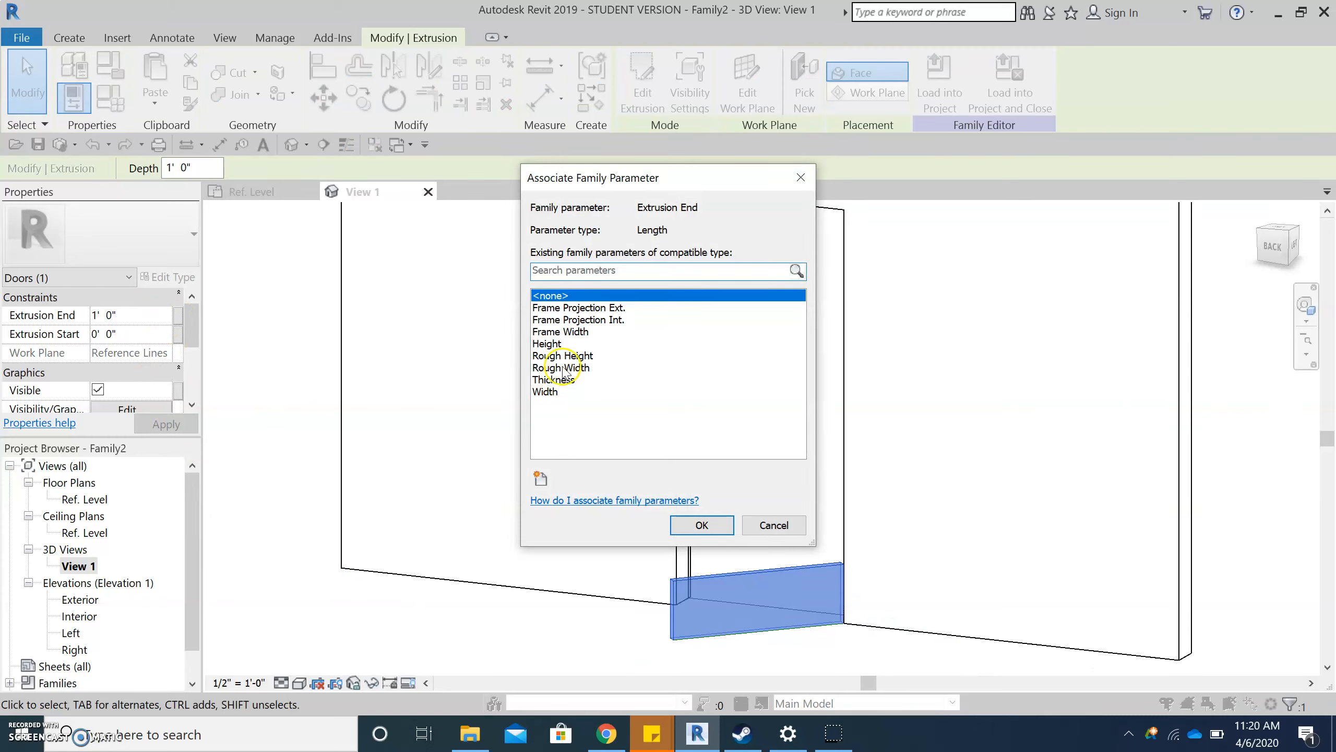
click(559, 343)
click(700, 525)
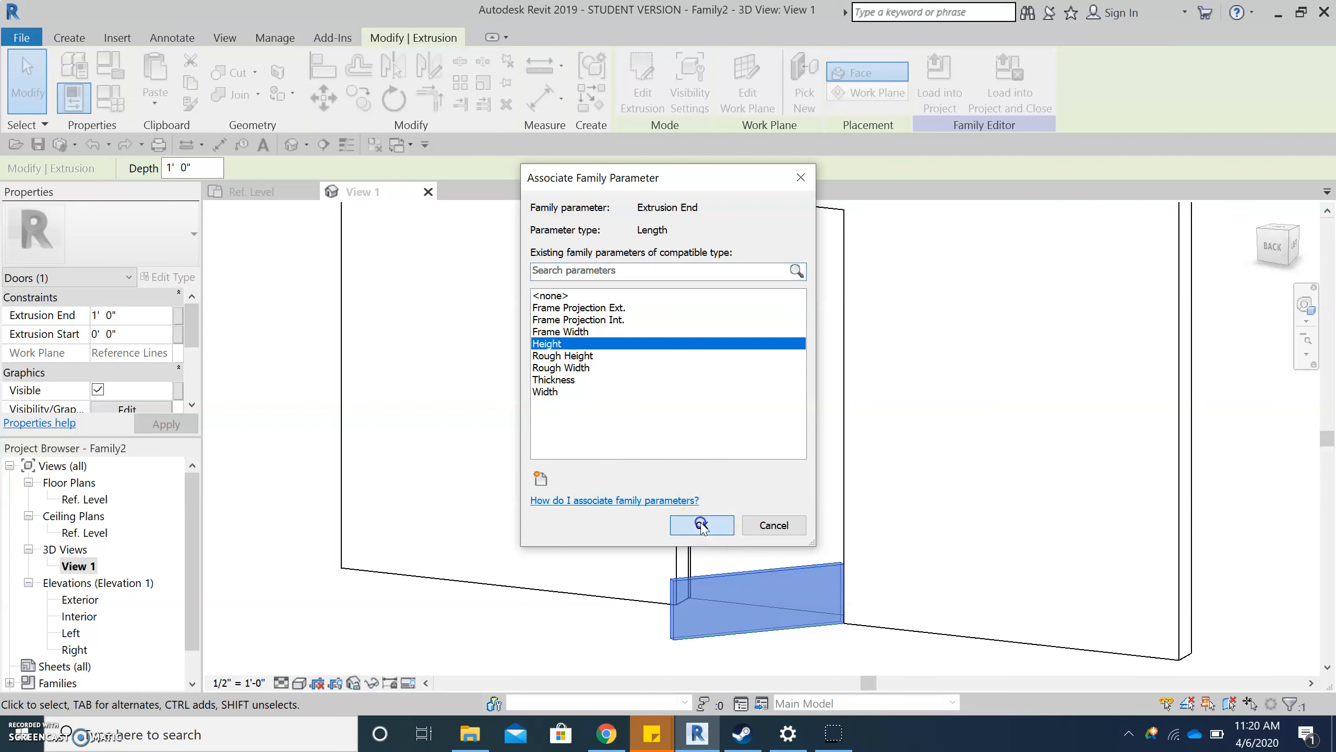
scroll(679, 421, down, 3)
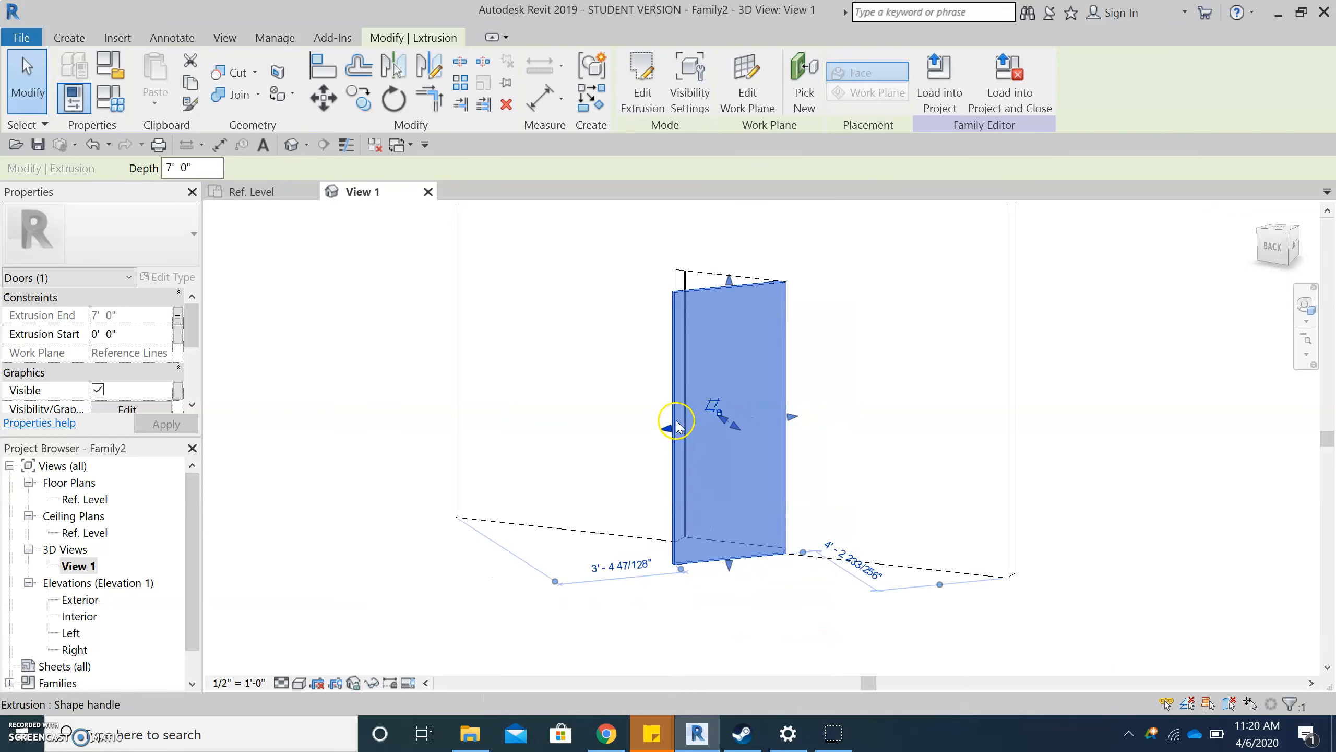
scroll(653, 281, up, 2)
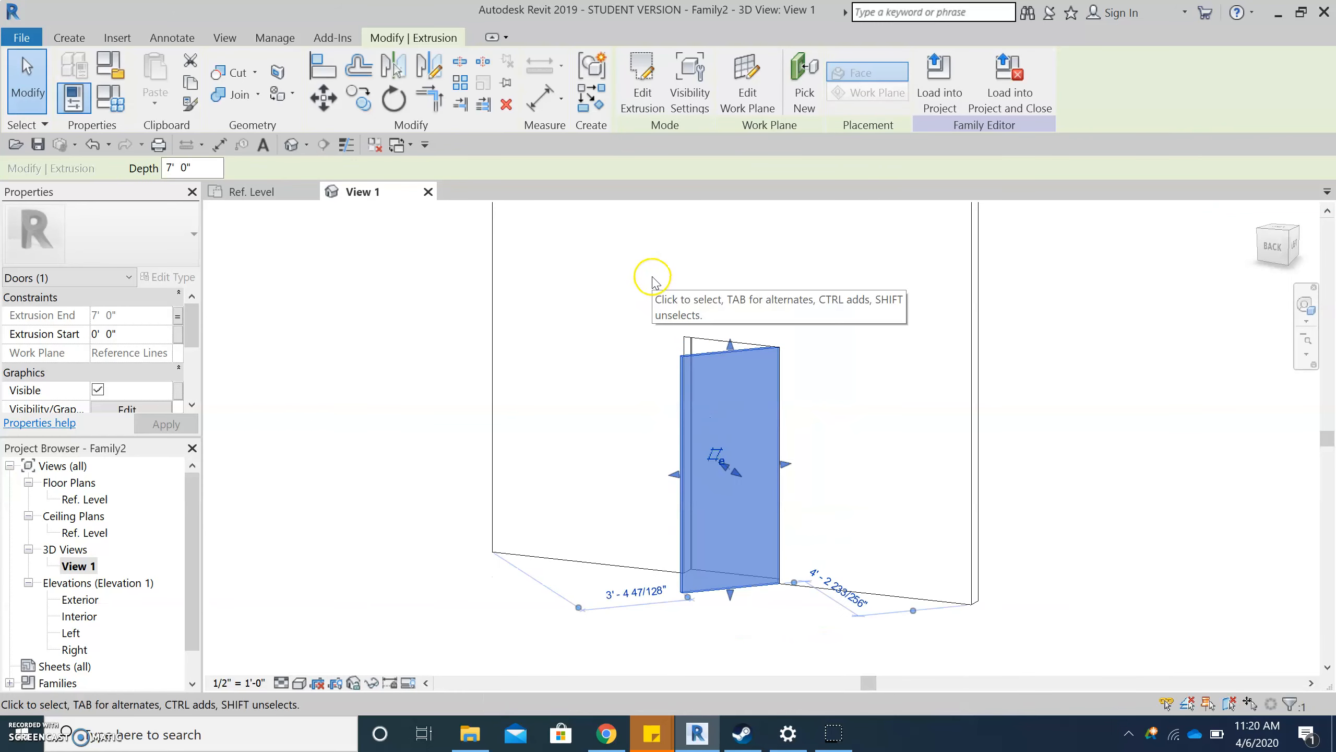
click(426, 499)
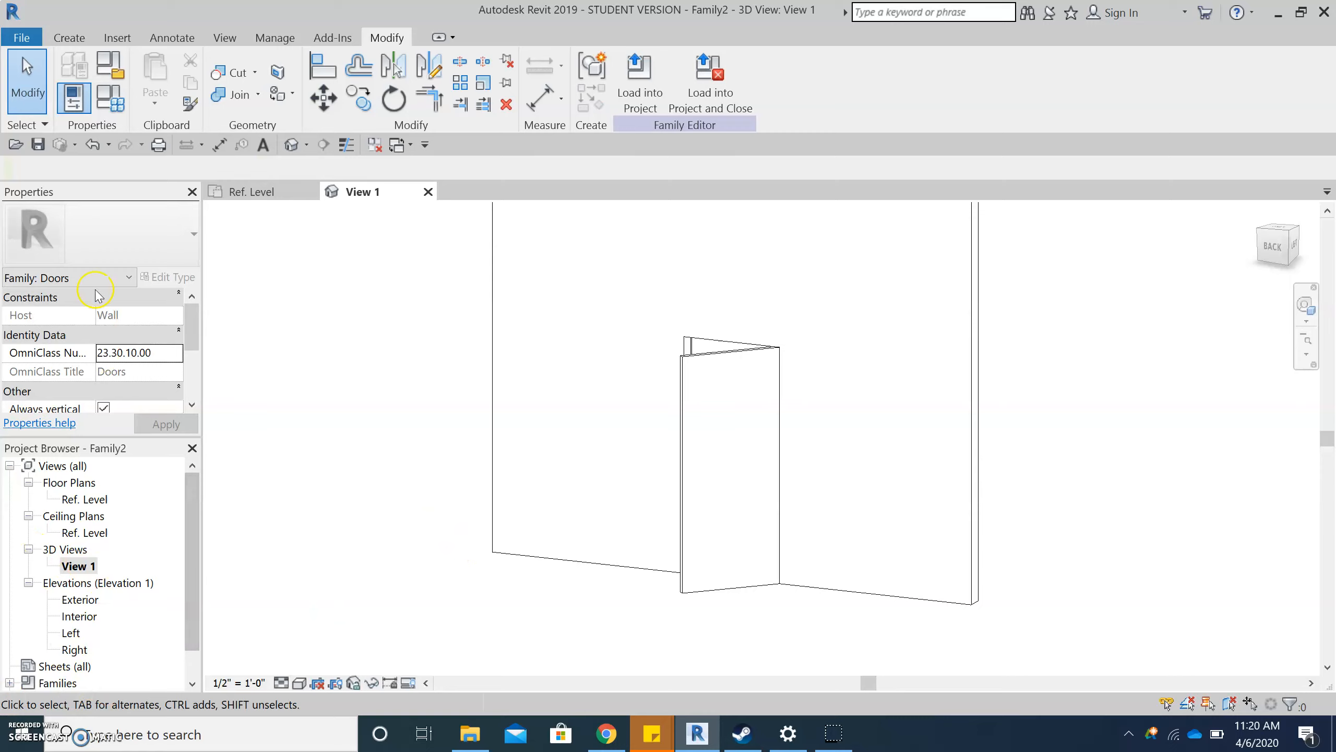
- Test the door panel's swing in the family types by applying a doorAngle of 65°, followed by 23°
click(111, 99)
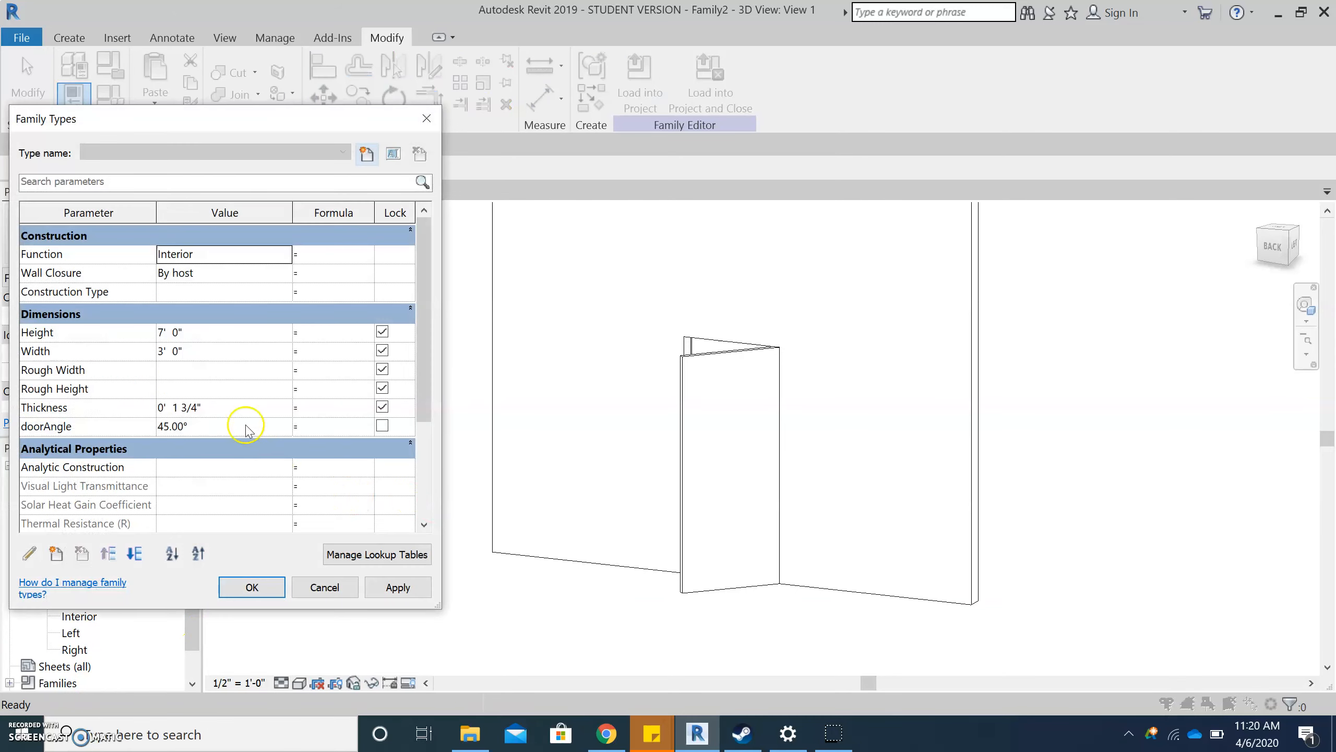
click(246, 428)
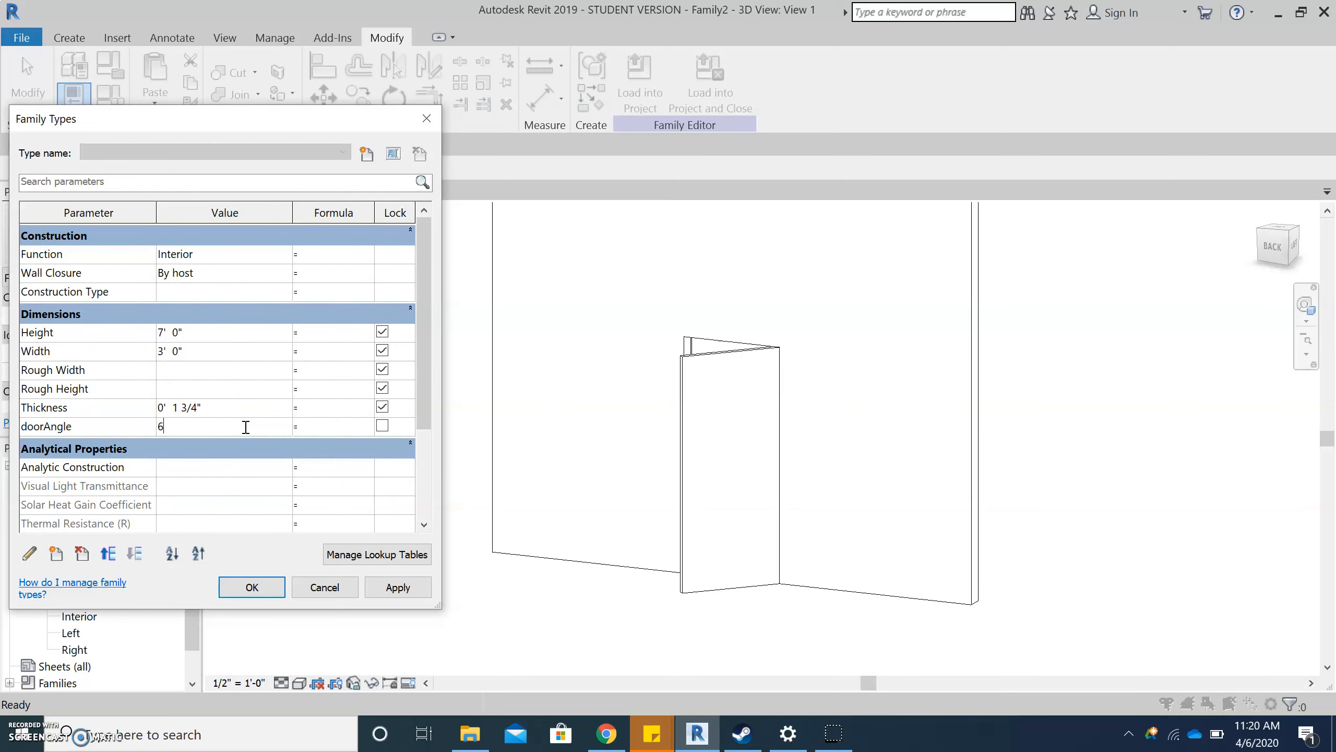
click(388, 588)
click(202, 428)
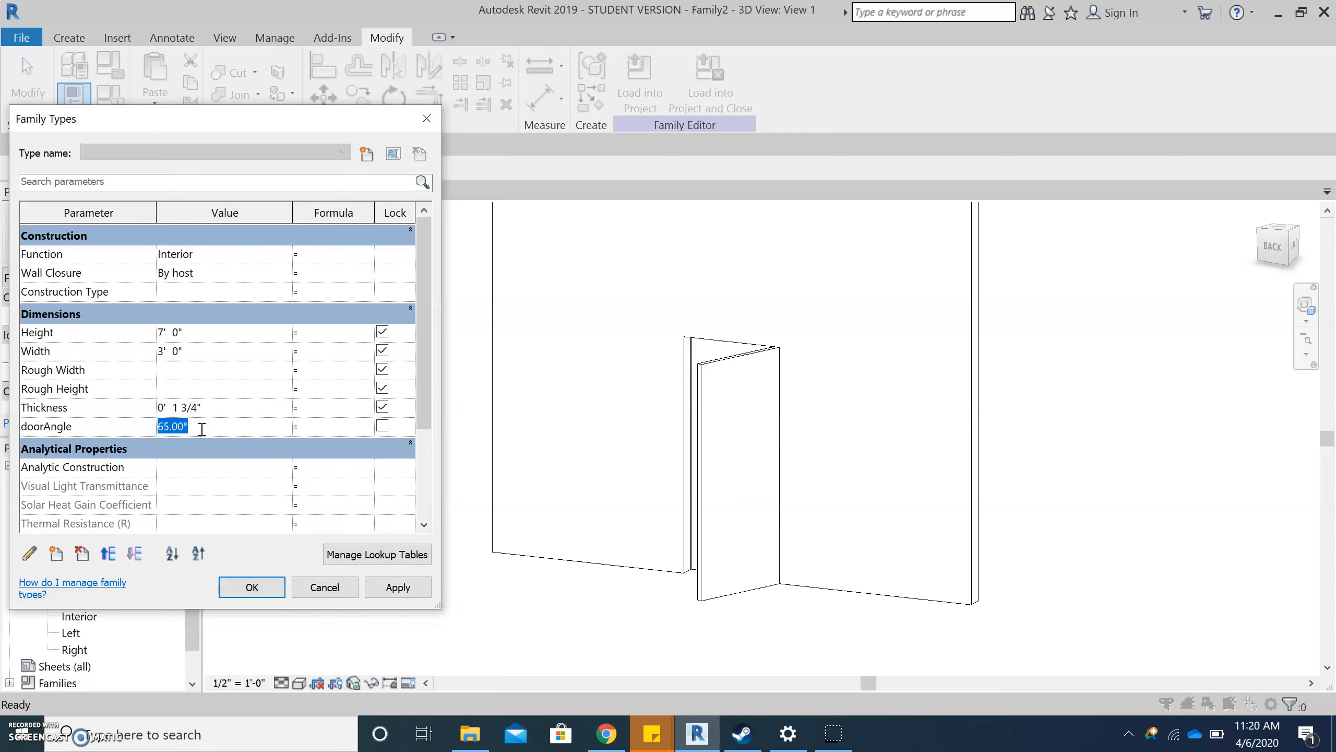
text(23)
click(387, 587)
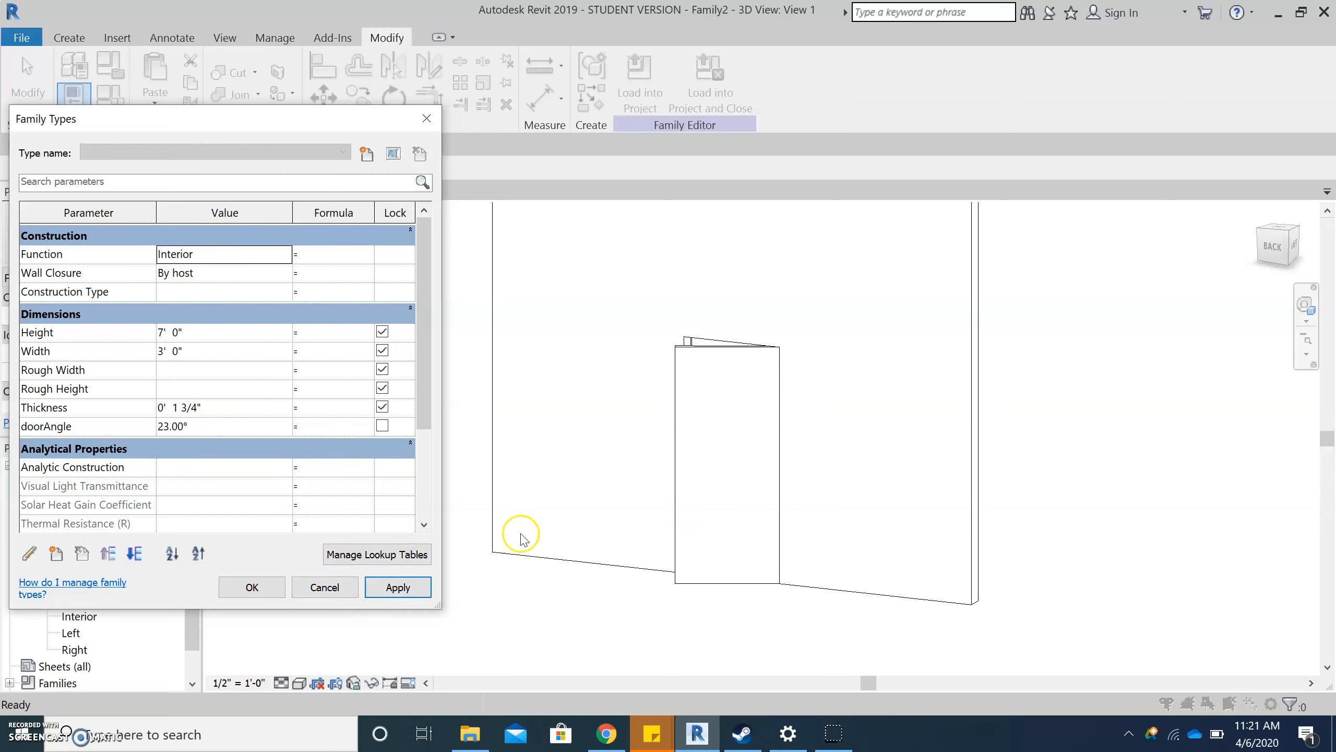
click(253, 586)
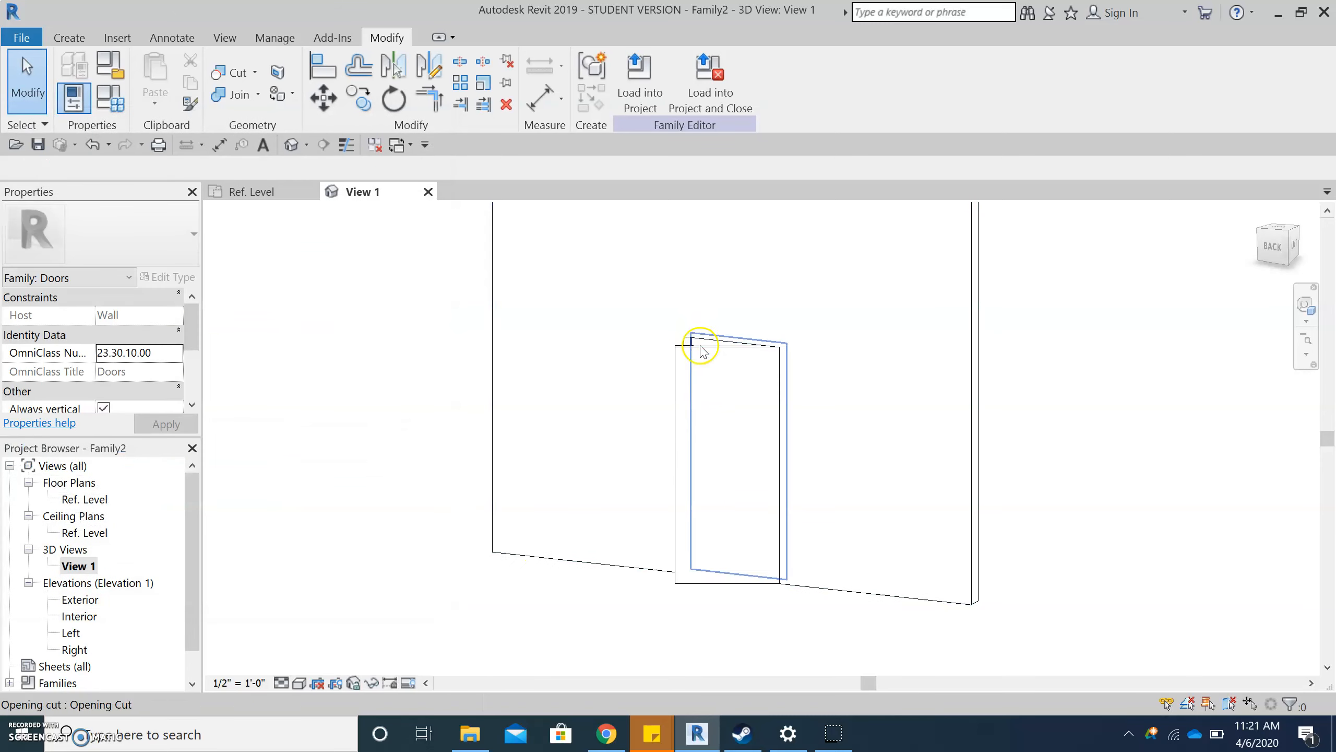
- Bring up the tools for creating new geometry in the door family
scroll(790, 621, up, 2)
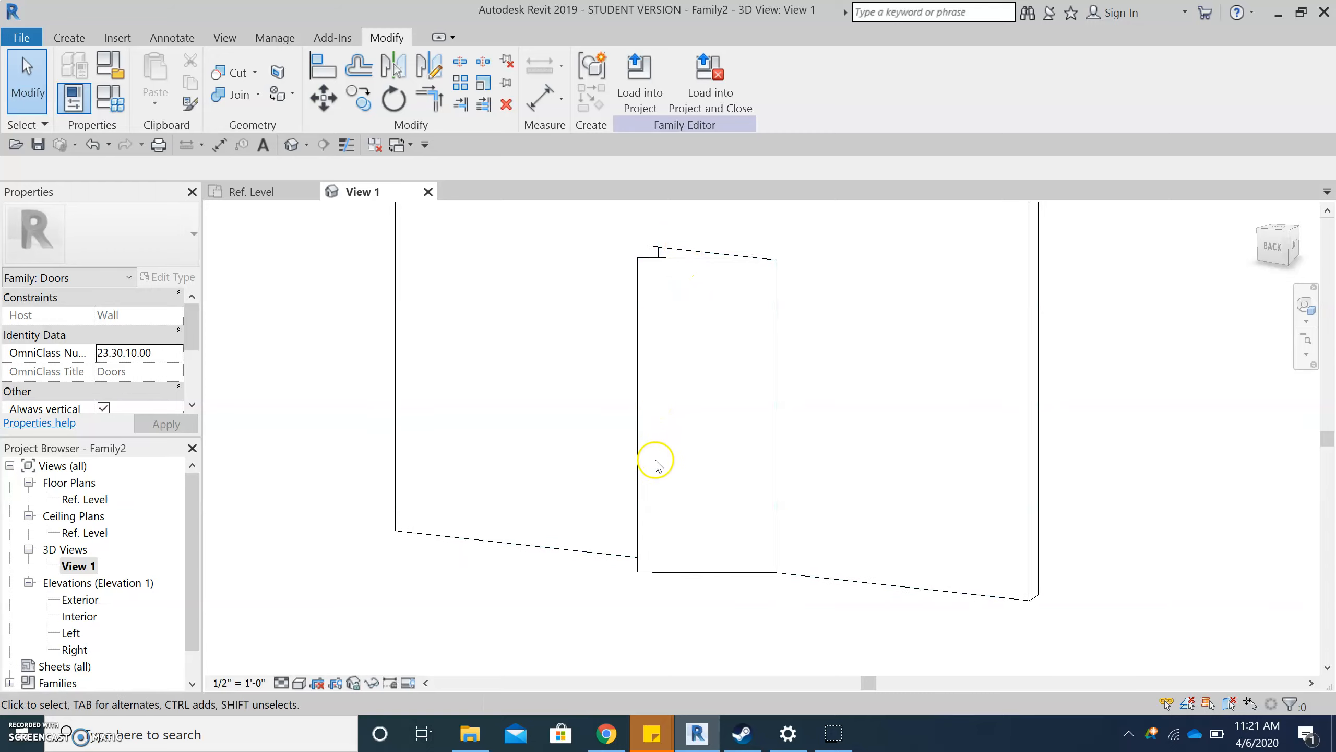
scroll(1059, 433, down, 2)
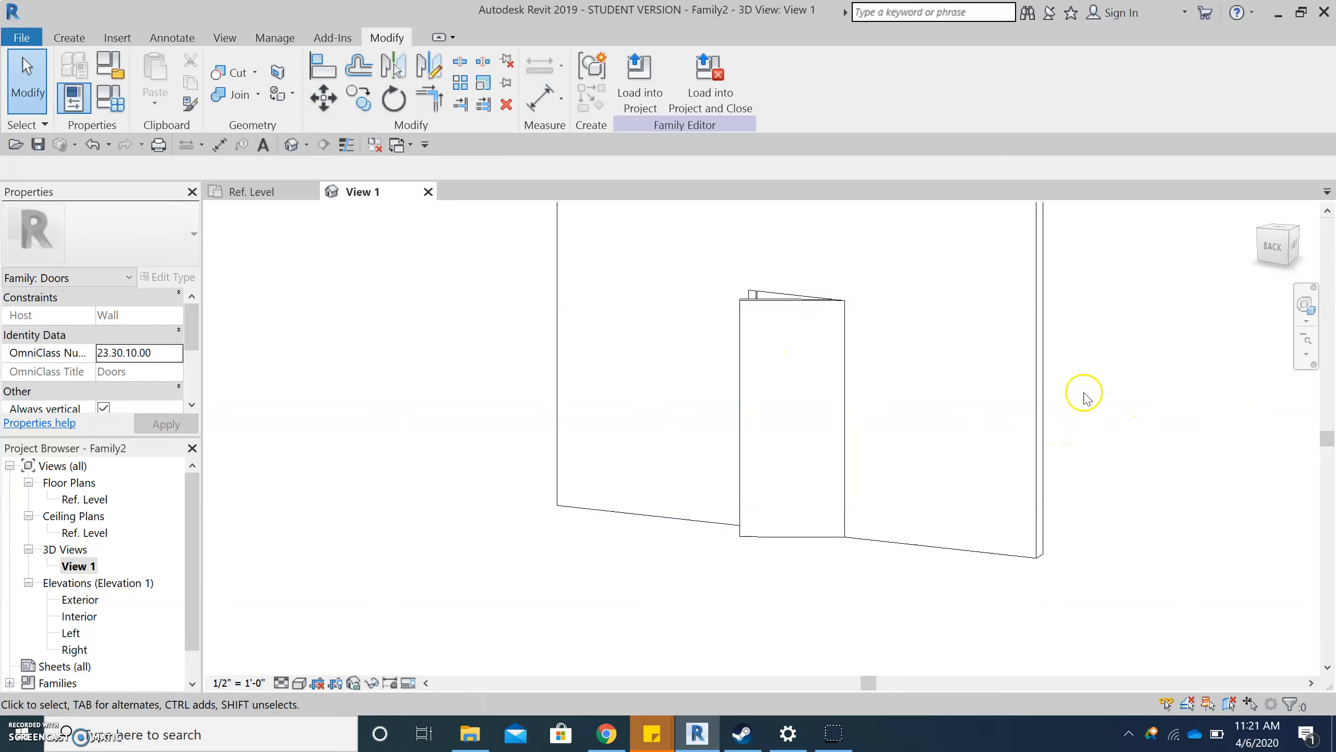
scroll(1103, 399, up, 2)
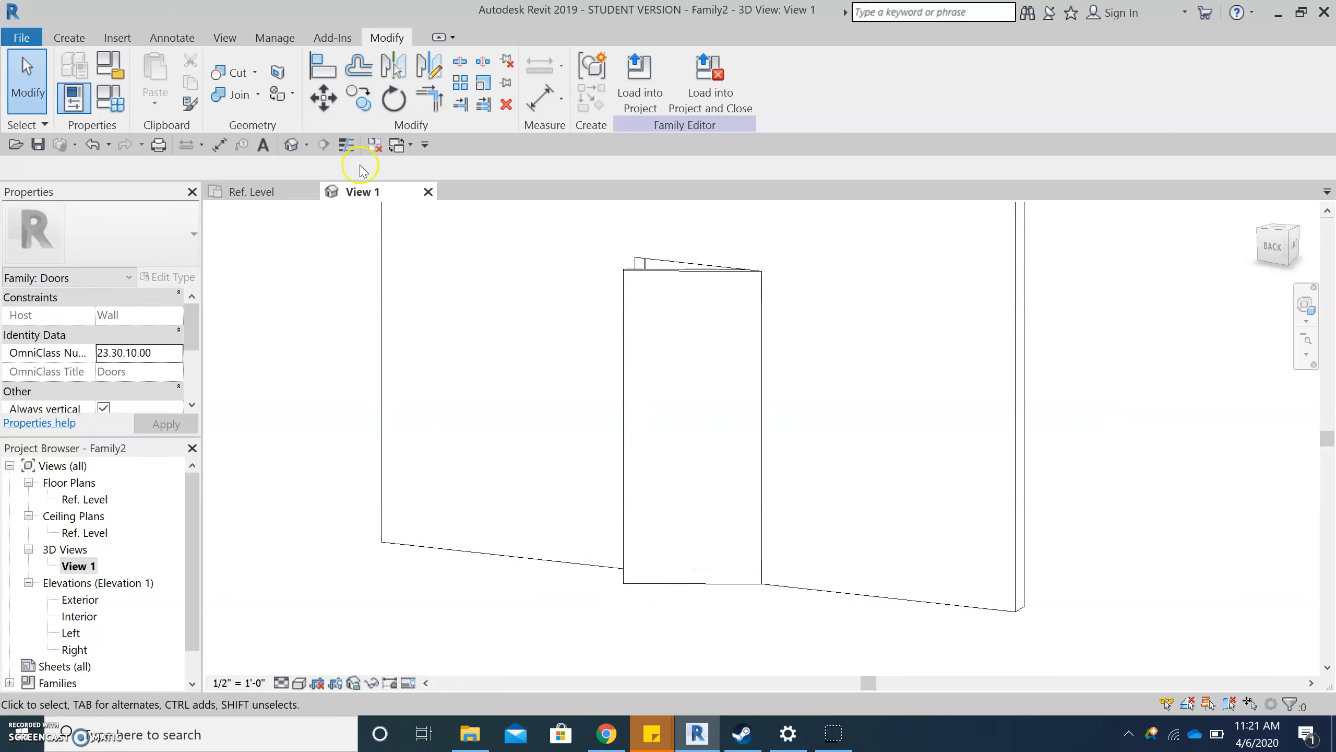
click(86, 41)
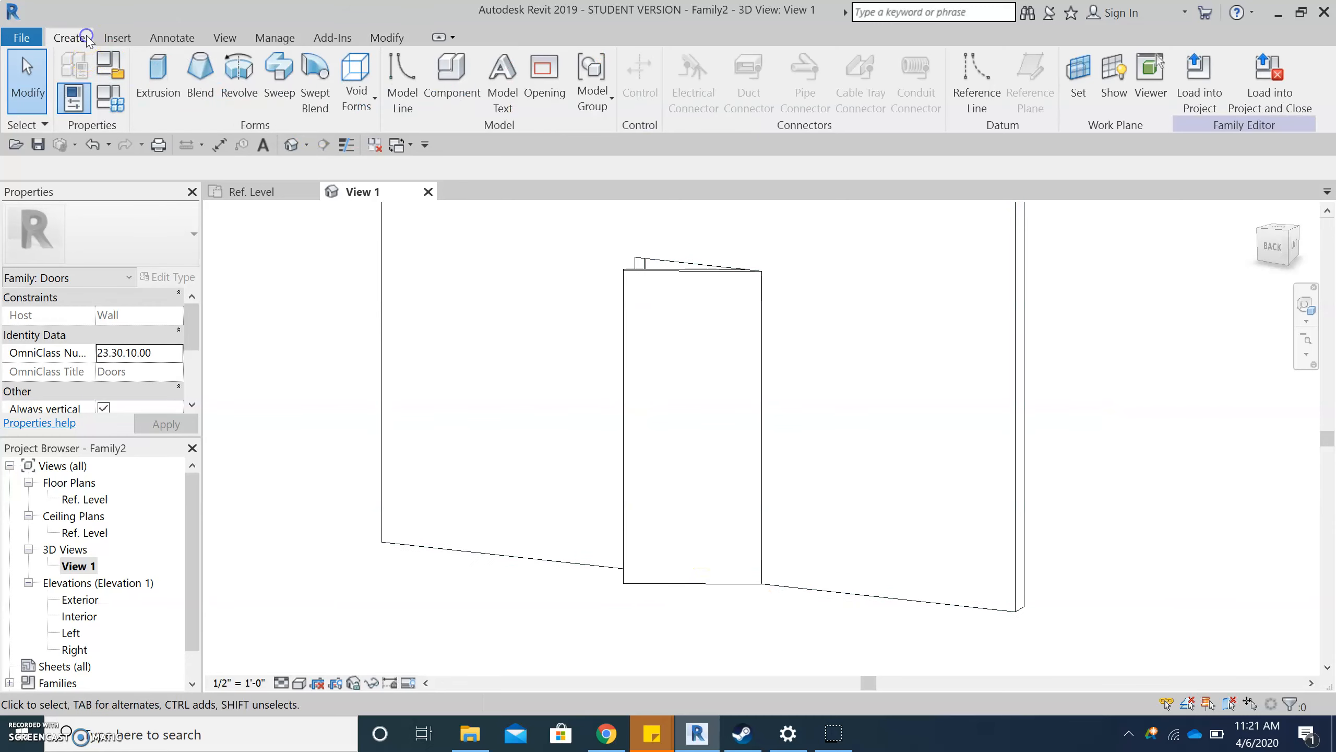